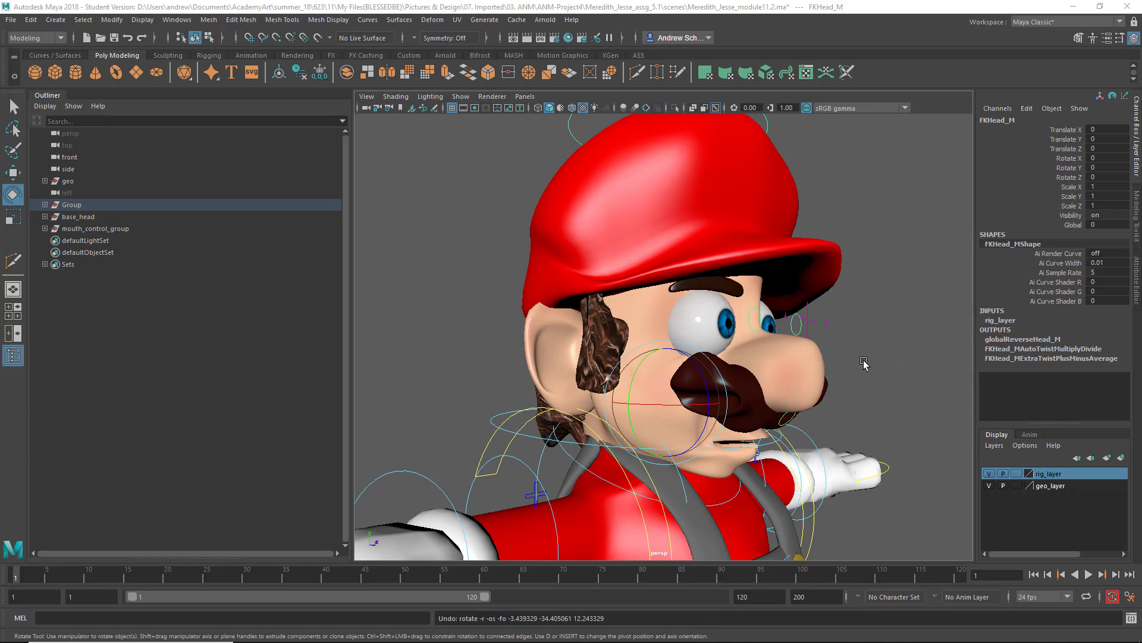
- Test-rotate the FKHead_M control, then undo back to Mario's default pose
left_click_drag(931, 416, 864, 416, "alt")
left_click(738, 379)
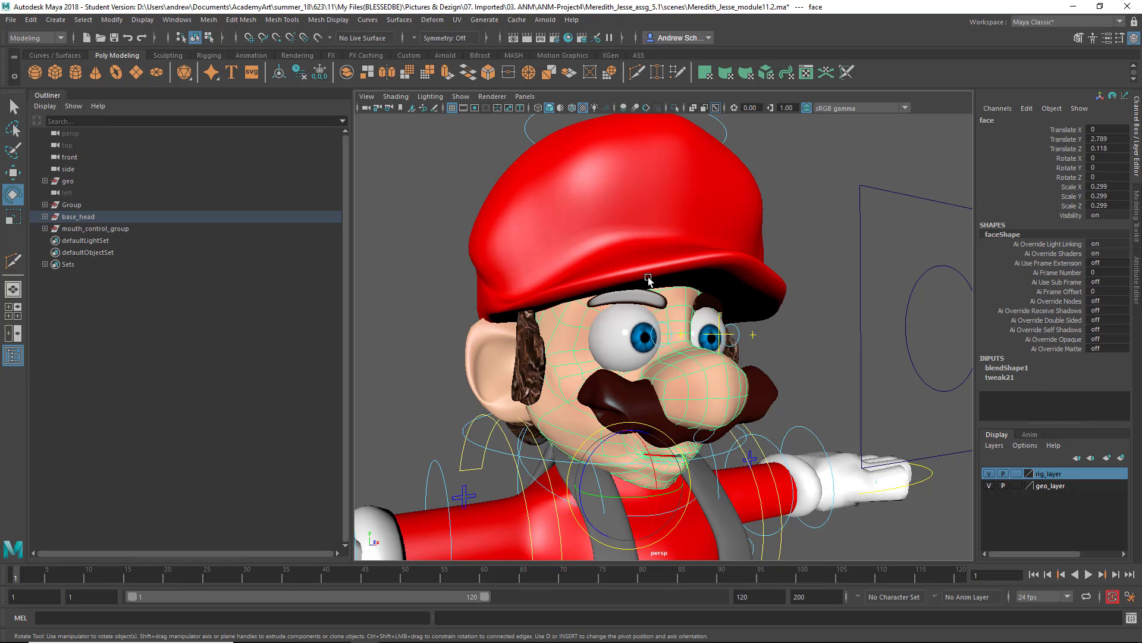
left_click(552, 131)
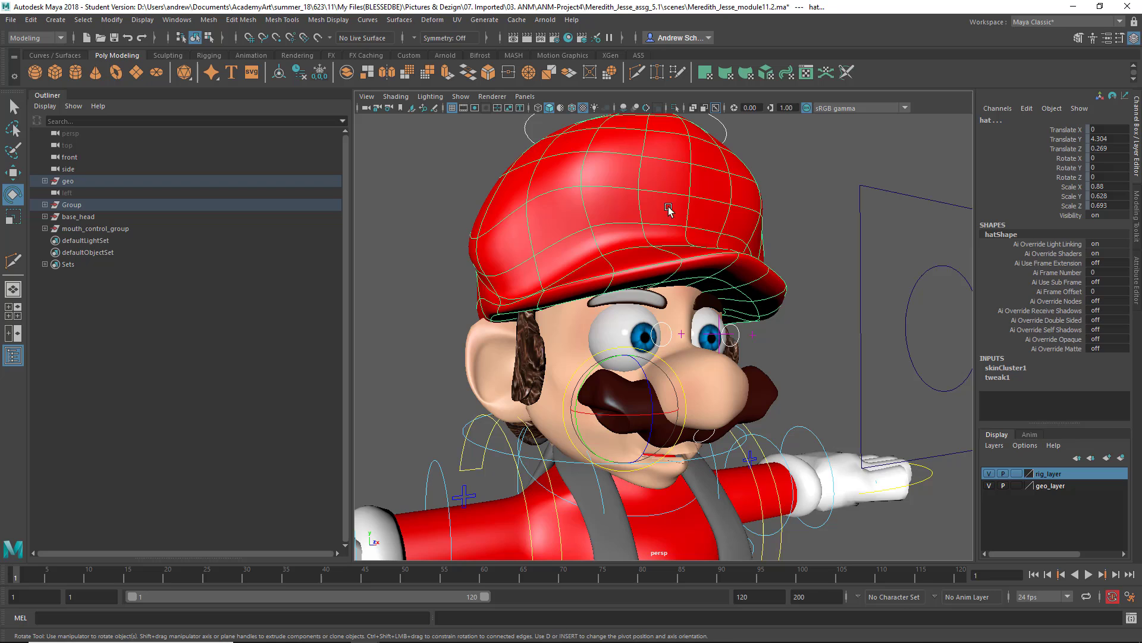
left_click(564, 119)
key("r")
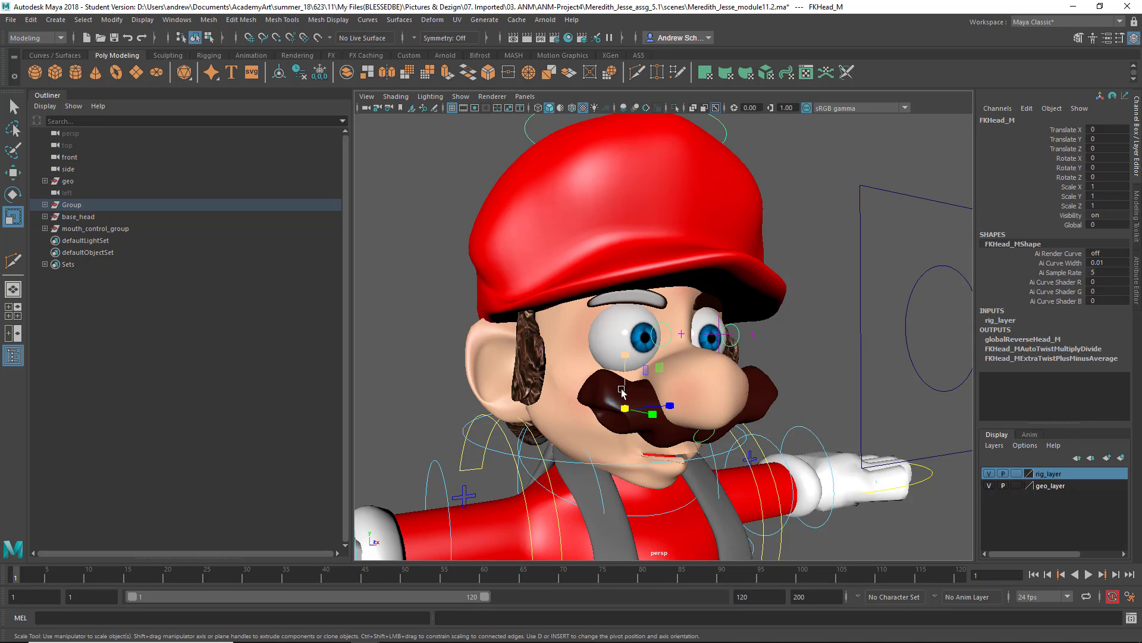
key("e")
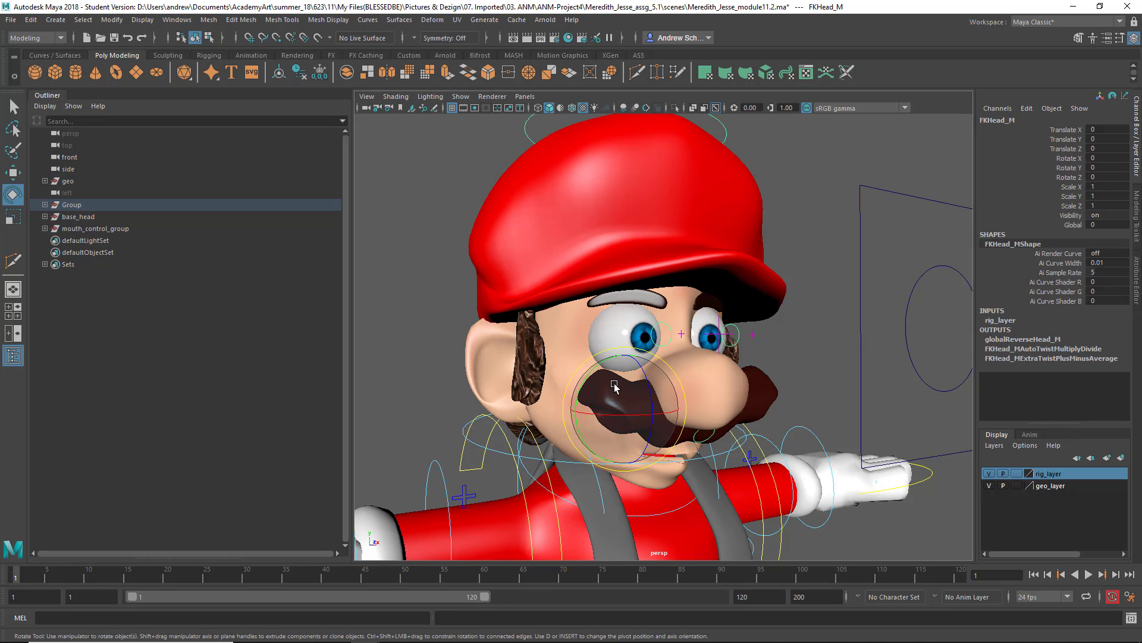
mouse_move(613, 381)
left_mouse_down()
mouse_move(615, 372)
mouse_move(603, 377)
left_mouse_up()
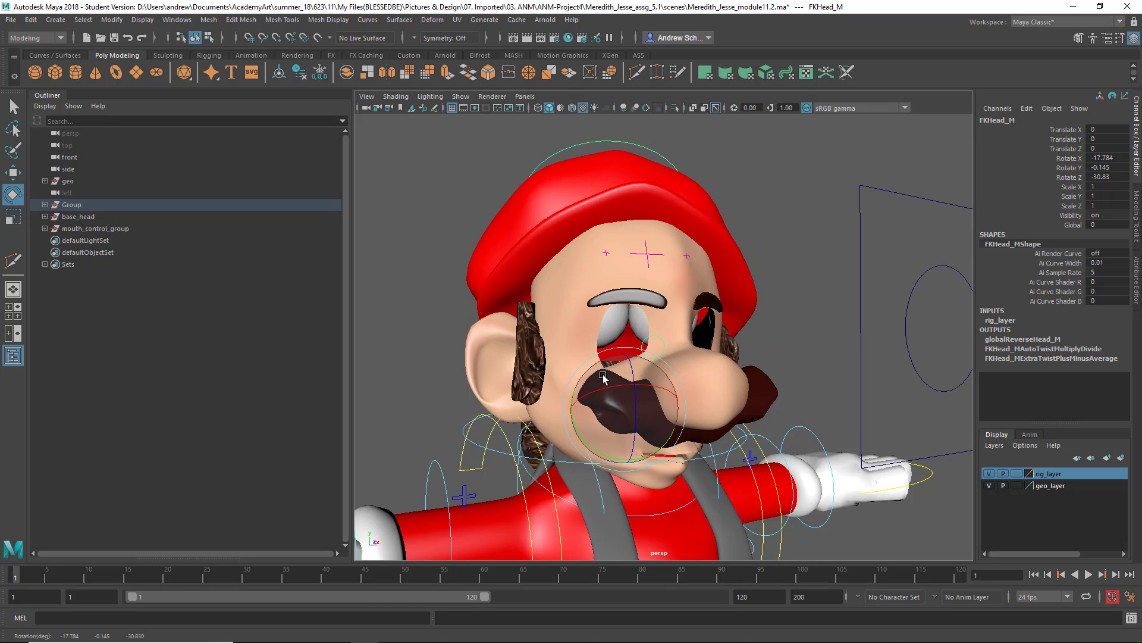
key("ctrl+z")
key("ctrl+z")
key("ctrl+z")
key("ctrl+z")
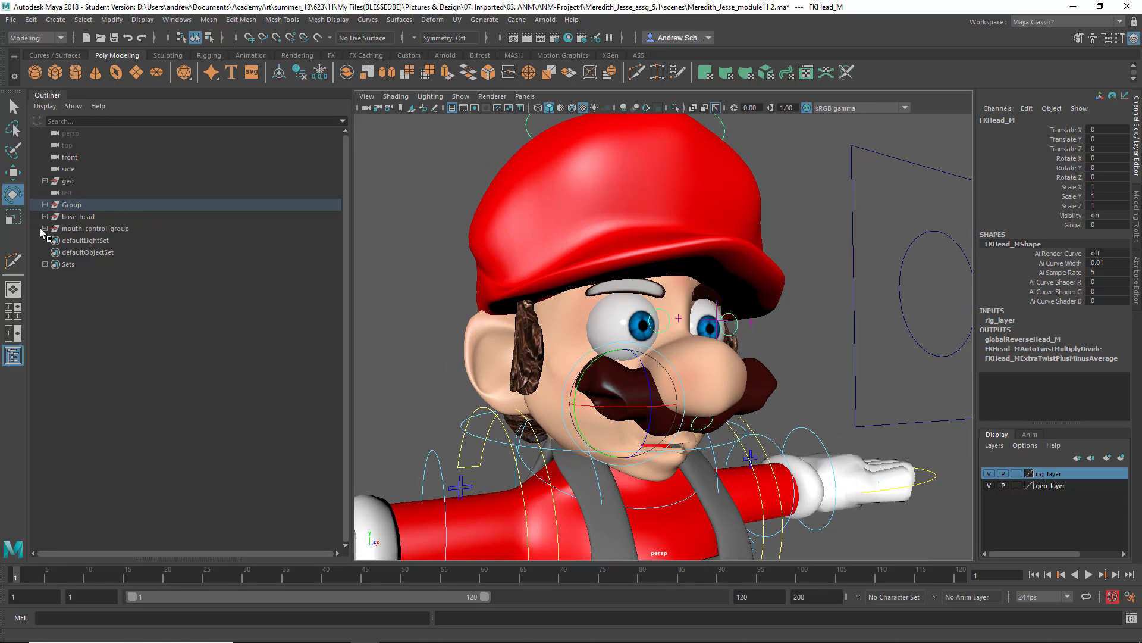
- Expand Group > Main > DeformationSystem and select Neck_M through Head_M, Jaw_M and JawEnd_M
left_click(45, 204)
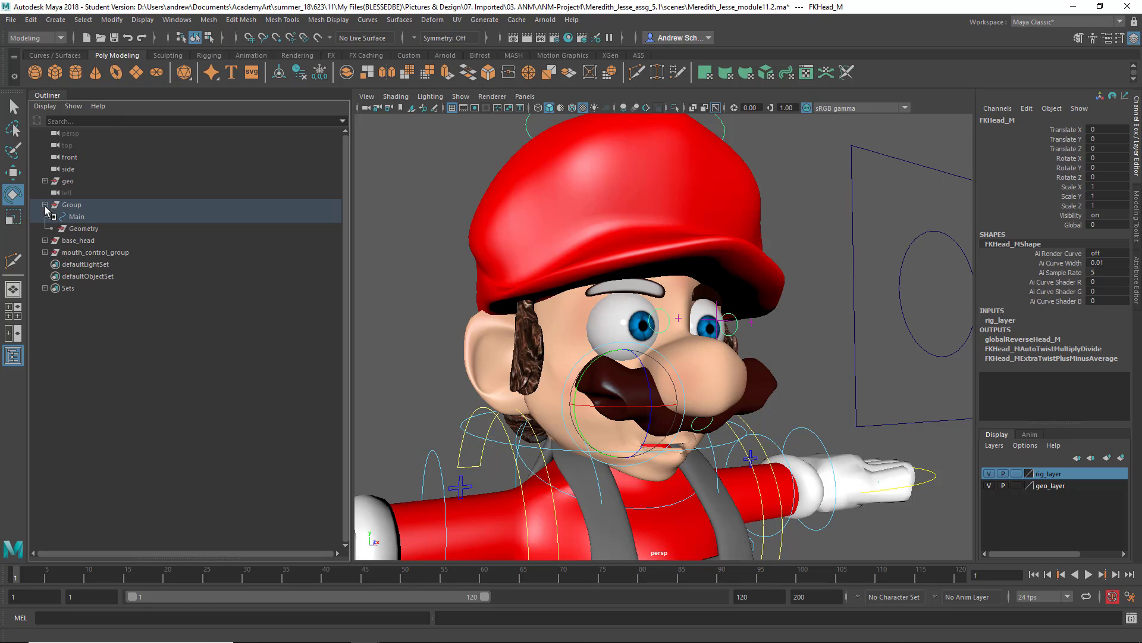
left_click(53, 216)
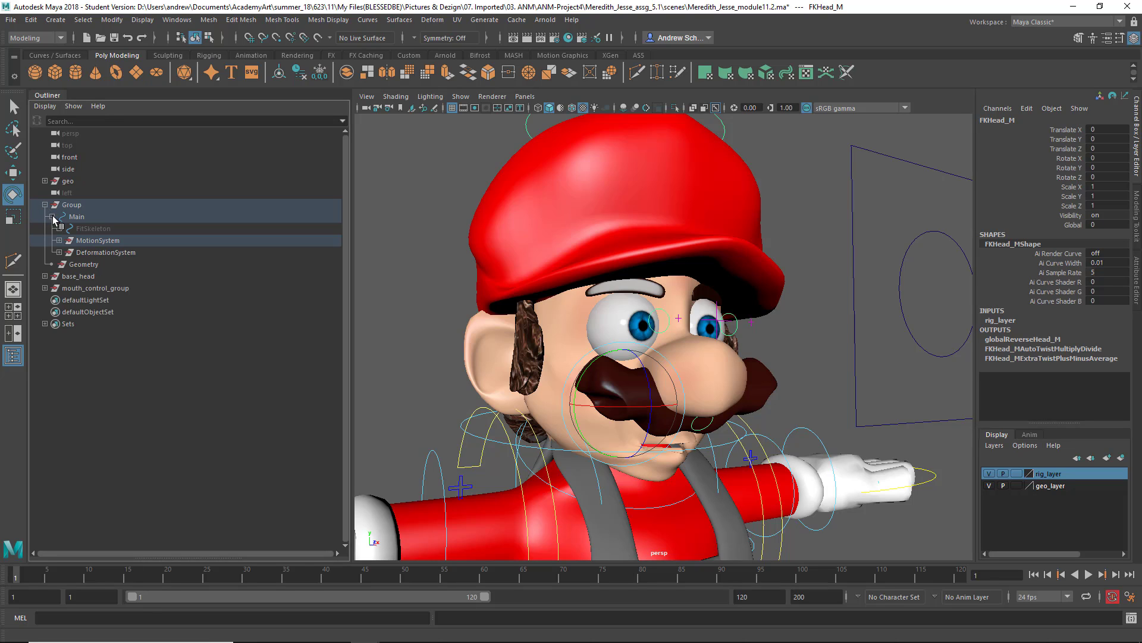
left_click(59, 252, "shift")
scroll(199, 306, "down", 5)
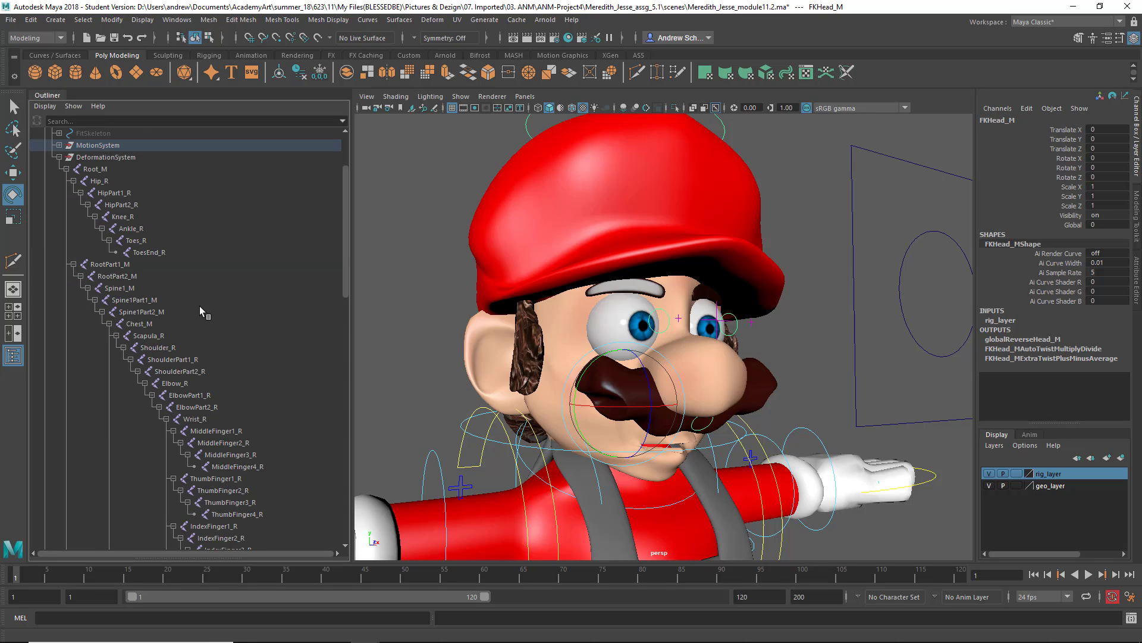
scroll(201, 309, "down", 5)
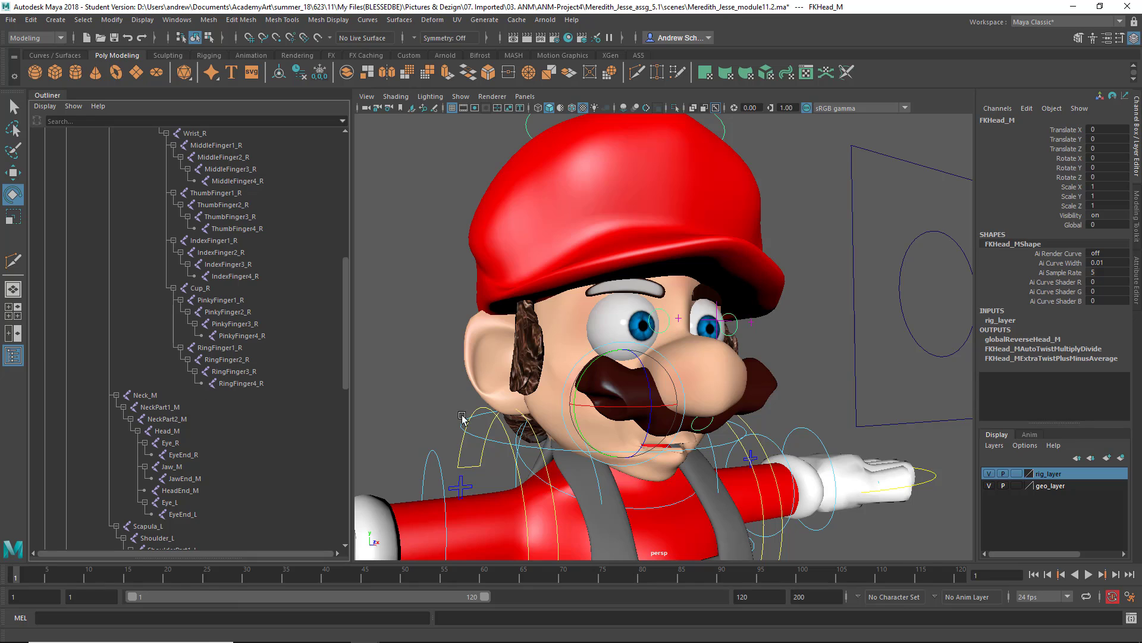
left_click_drag(613, 361, 646, 367, "alt")
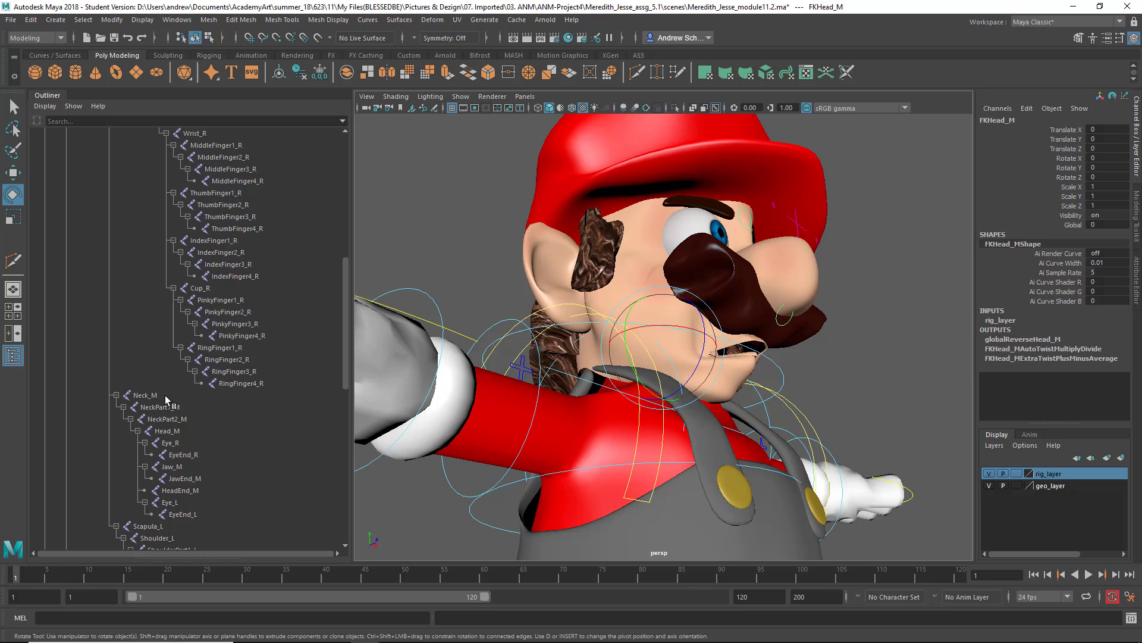
left_click_drag(166, 396, 203, 431)
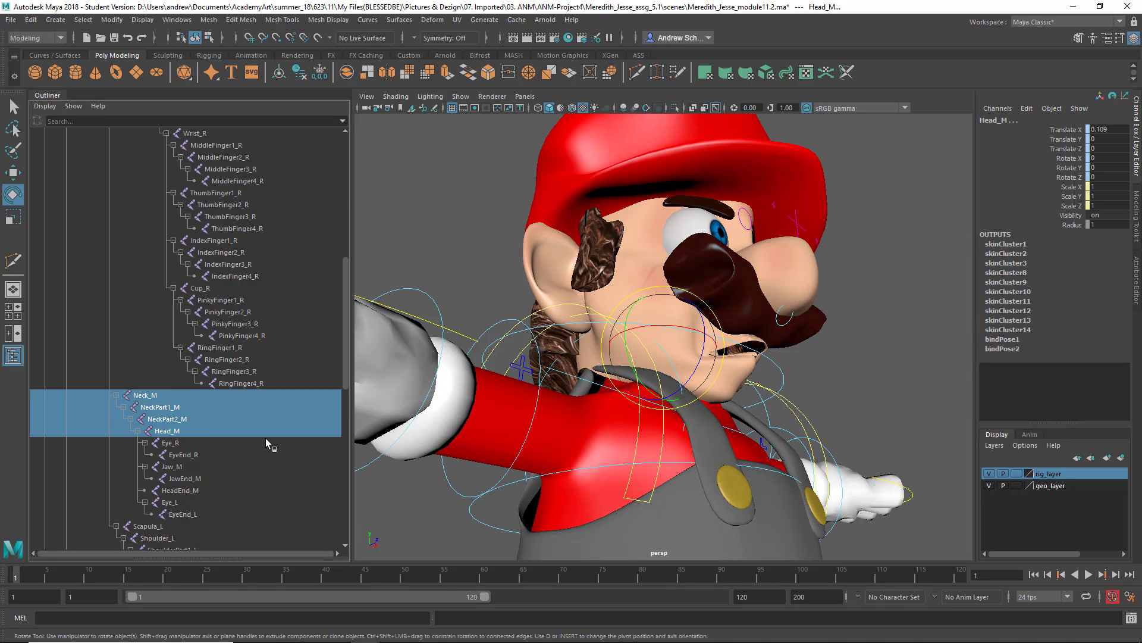
left_click(182, 467, "ctrl")
left_click(208, 477, "ctrl")
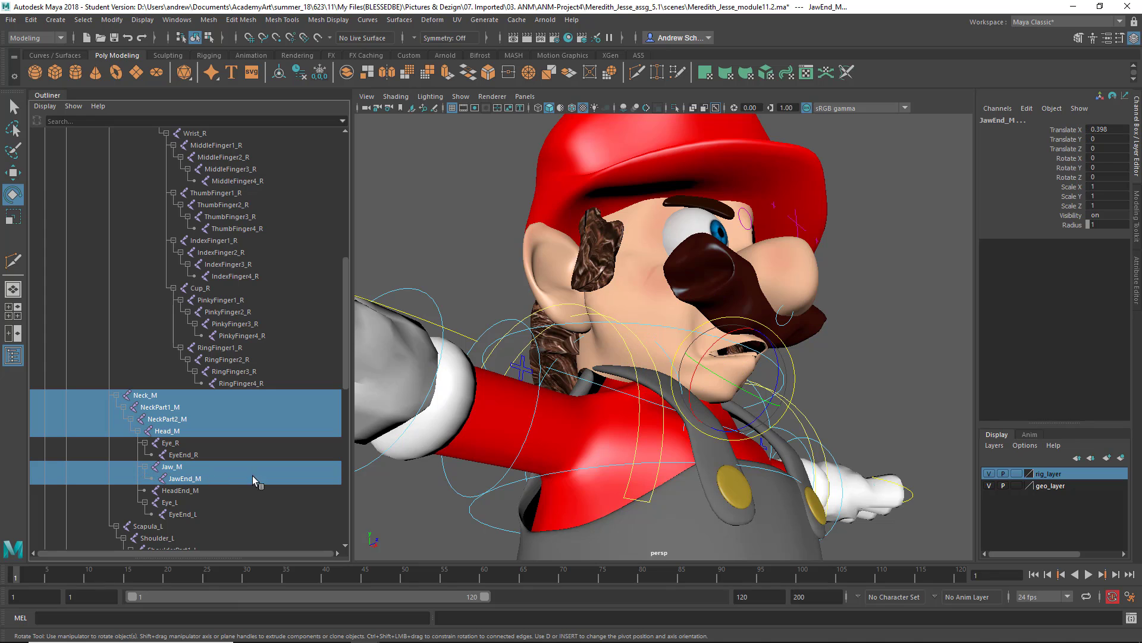
- Add the head mesh, both sideburns, the left ear and the mustache to the selection
left_click_drag(627, 371, 574, 359, "alt")
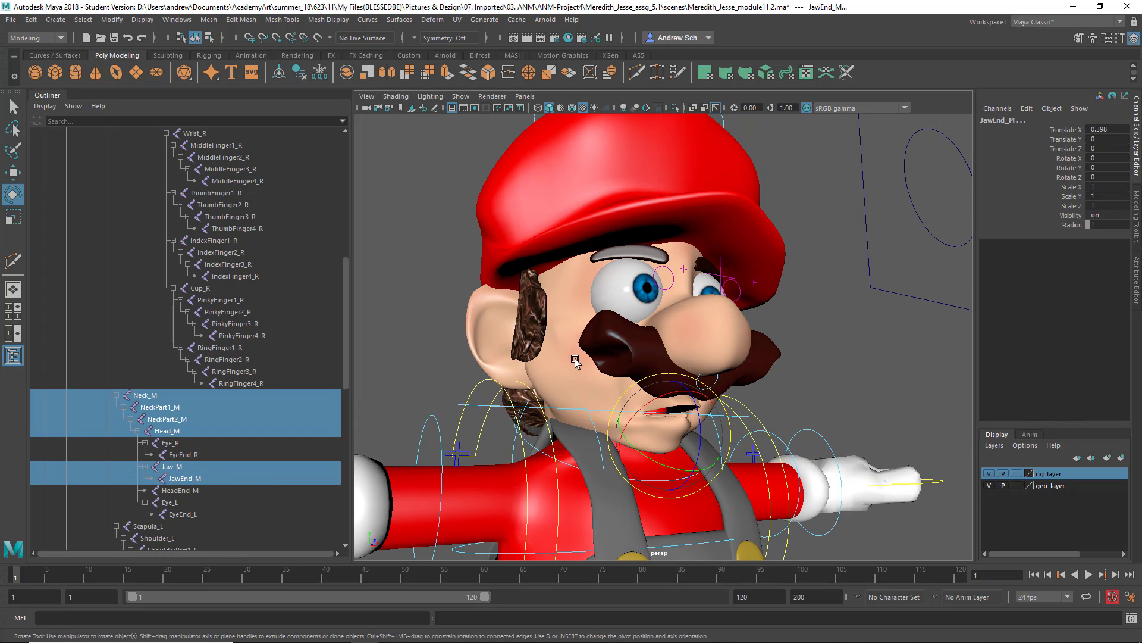
left_click(573, 361, "shift")
left_click(535, 323, "shift")
left_click_drag(497, 331, 595, 339, "alt")
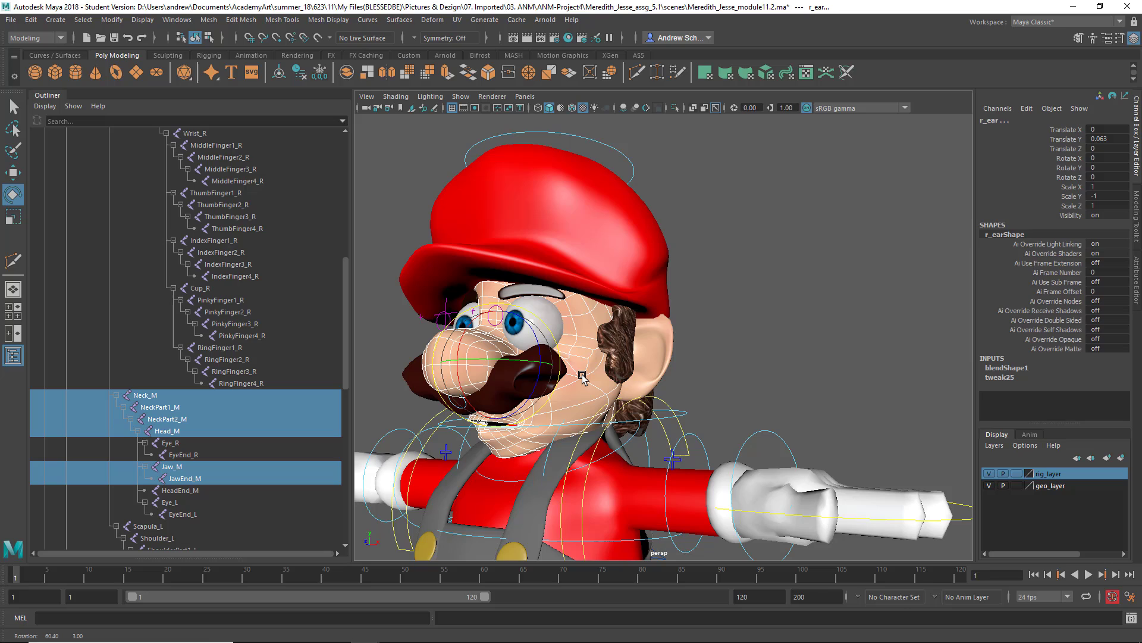
left_click(618, 345)
left_click(653, 401)
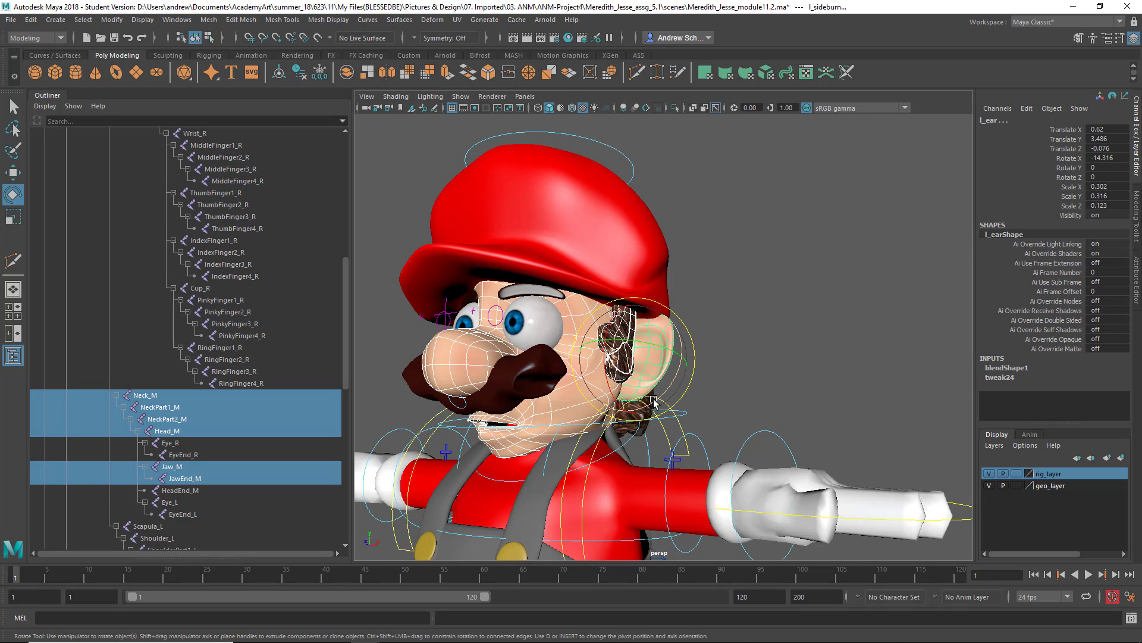
left_click(532, 389)
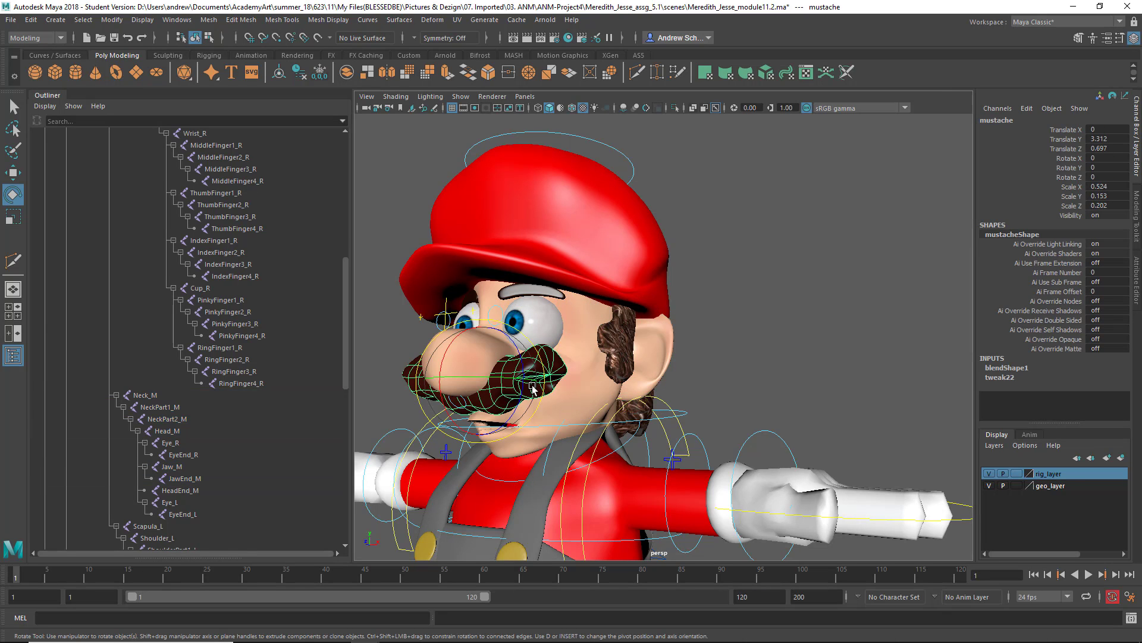
key("ctrl+z")
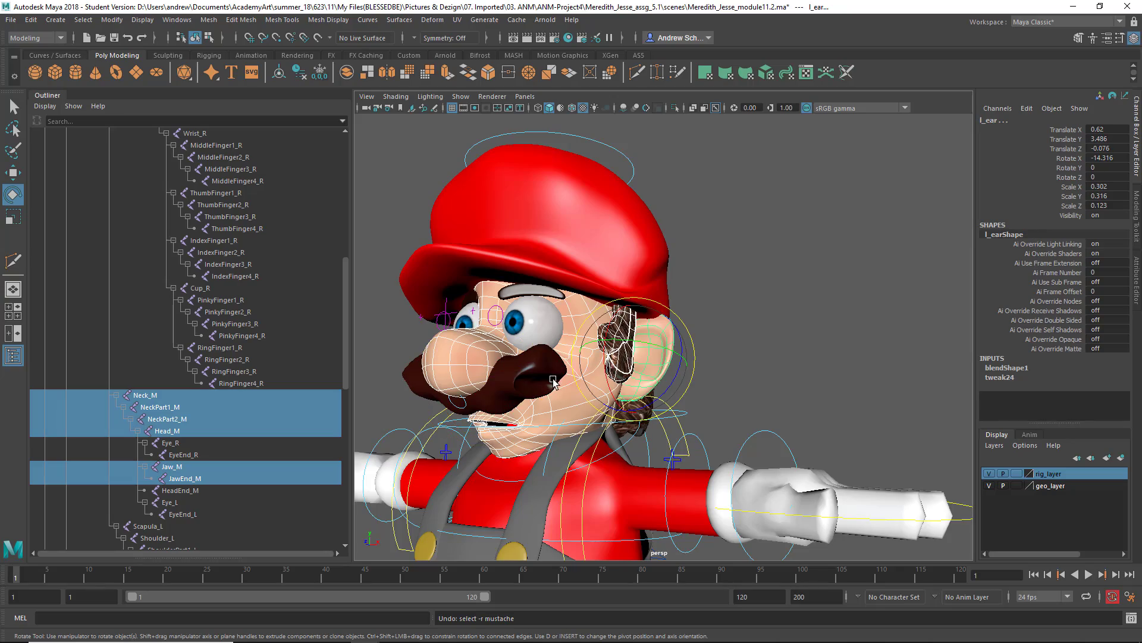
left_click_drag(532, 389, 576, 388, "alt")
left_click(490, 366, "shift")
left_click_drag(440, 409, 444, 205, "alt")
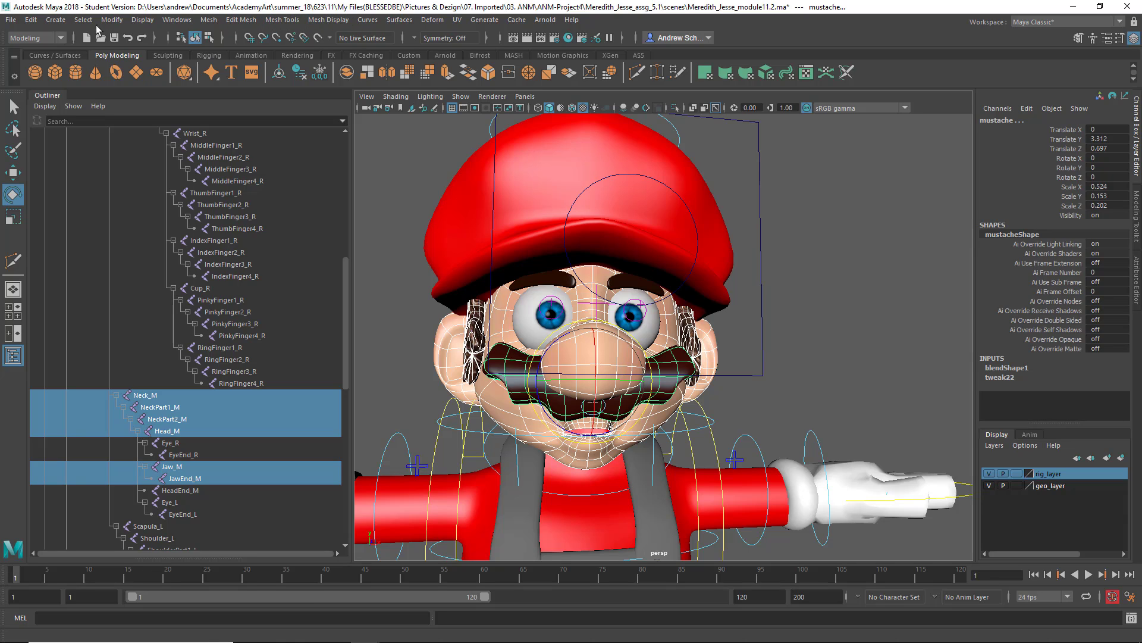
- In the Rigging menu set, bind skin with Geodesic Voxel as the bind method
left_click(36, 37)
left_click(30, 49)
left_click(243, 20)
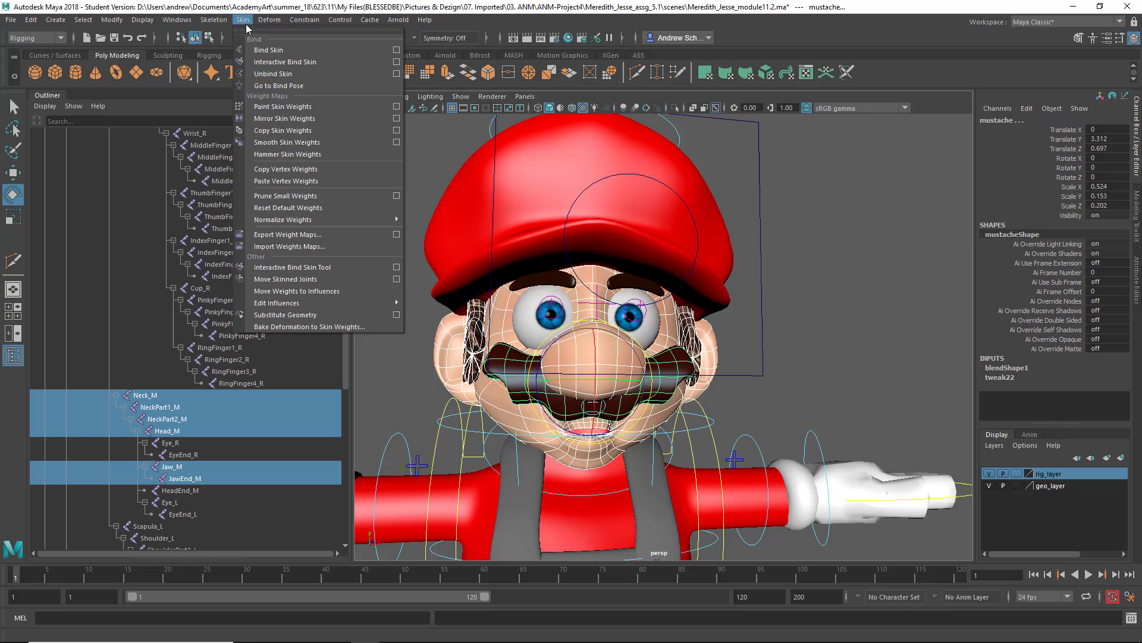
left_click(400, 48)
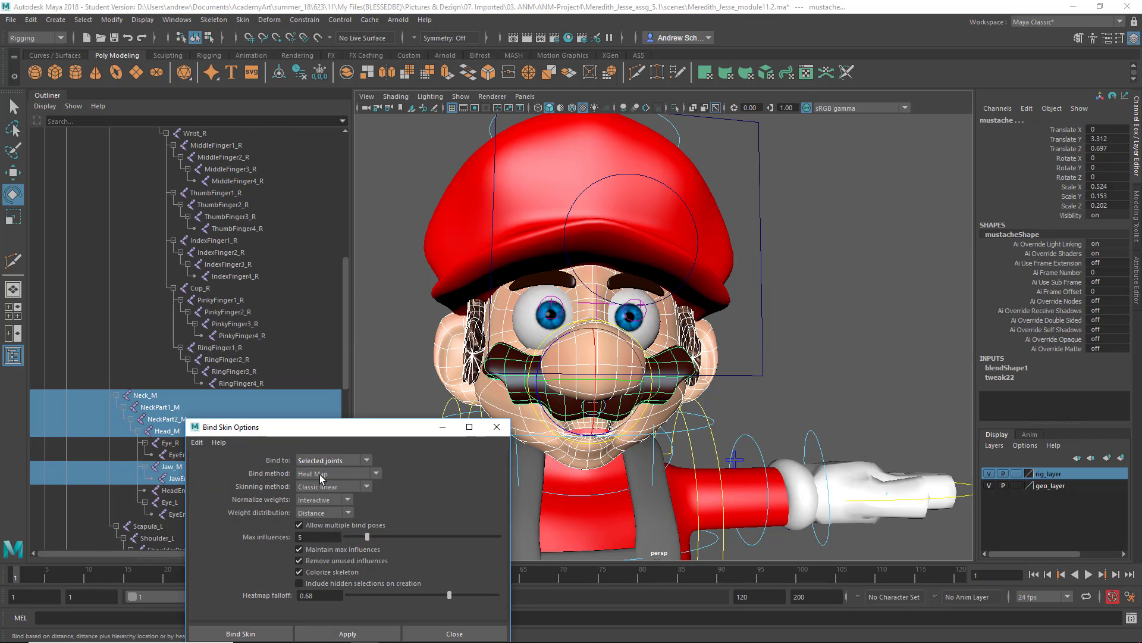
left_click_drag(347, 434, 269, 295)
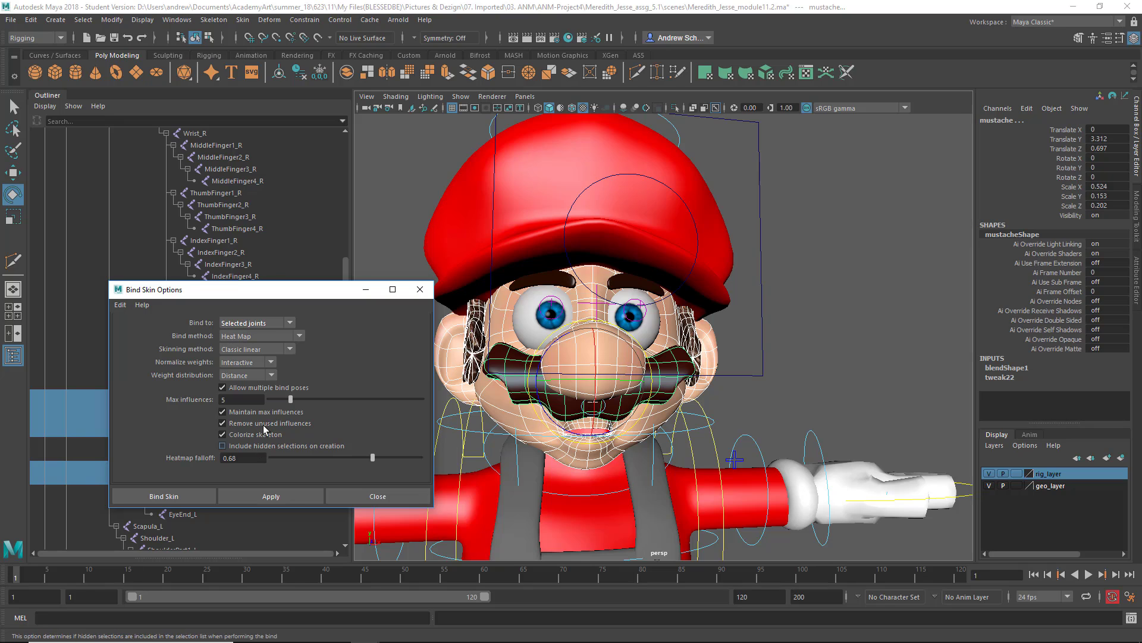
left_click(257, 336)
left_click(262, 385)
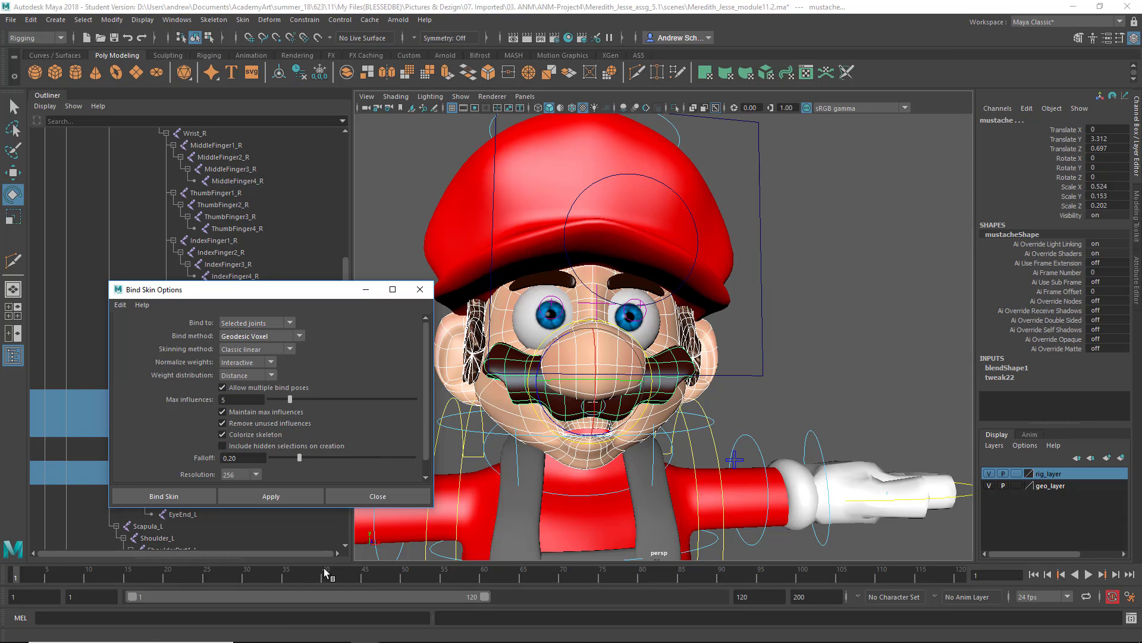
left_click(172, 498)
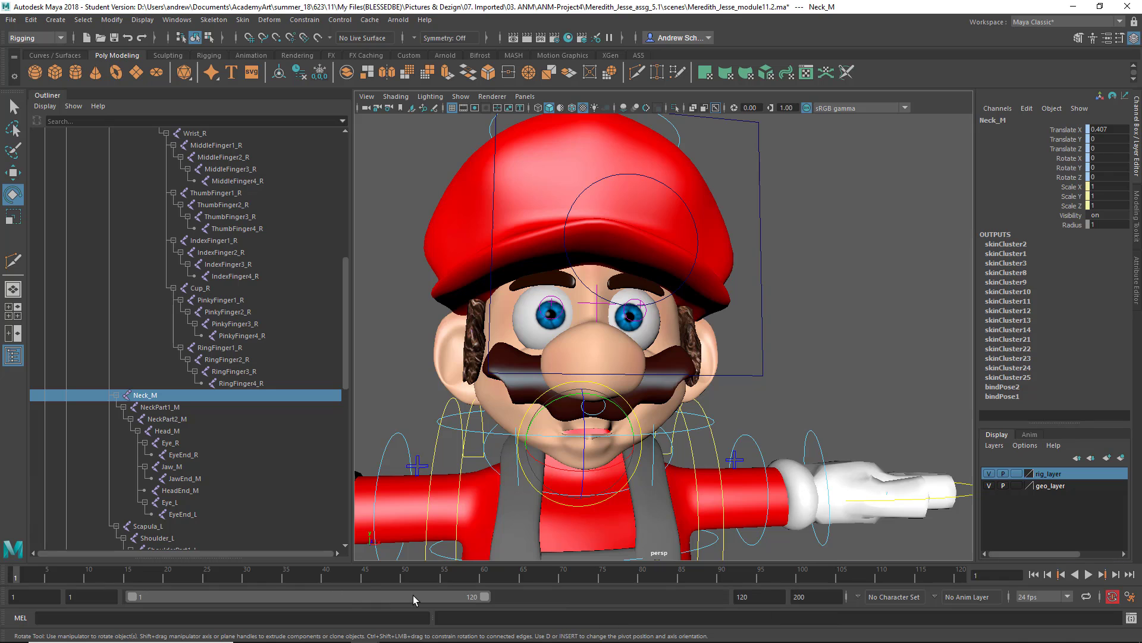
- Tilt FKHead_M to test the new skinning, then undo back to neutral
left_click_drag(574, 353, 620, 365, "alt")
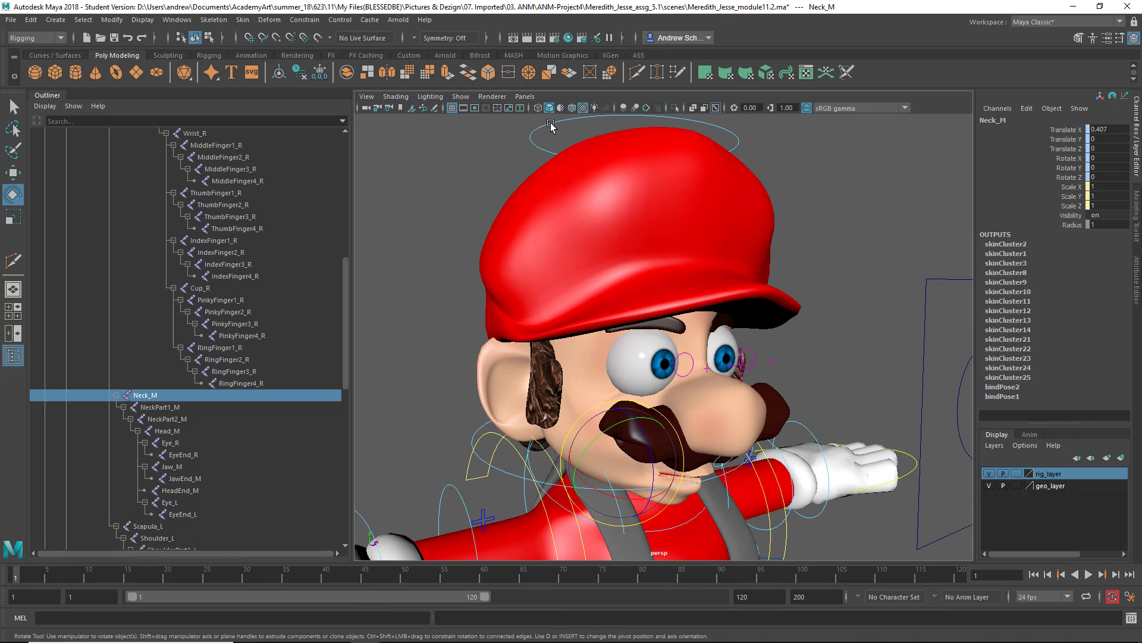
left_click(551, 124)
left_click_drag(639, 417, 652, 385)
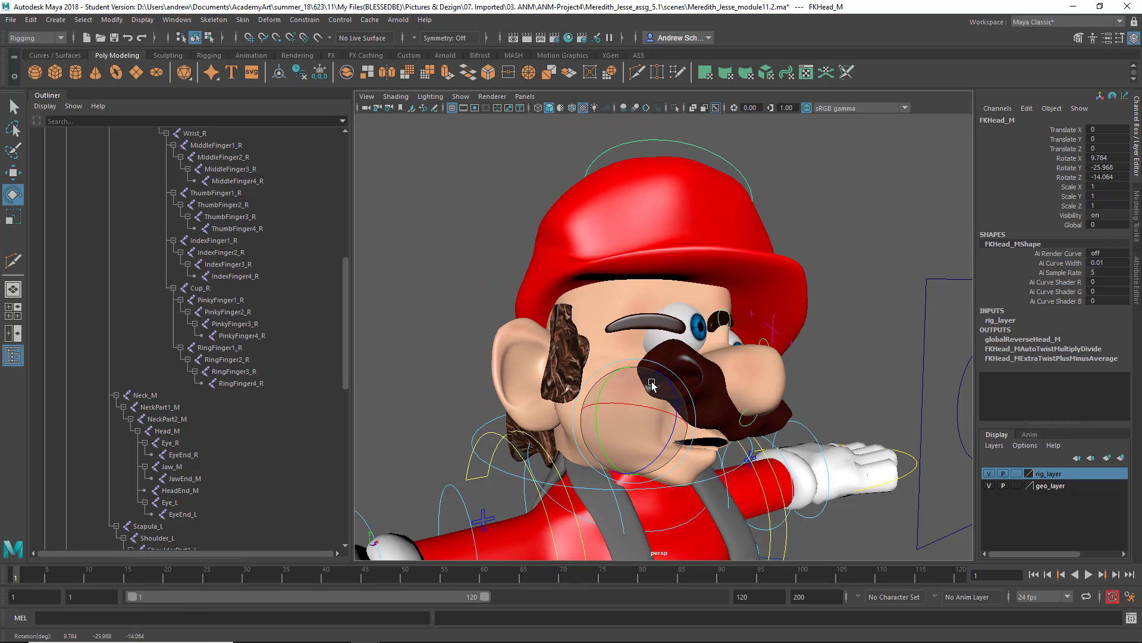
key("ctrl+z")
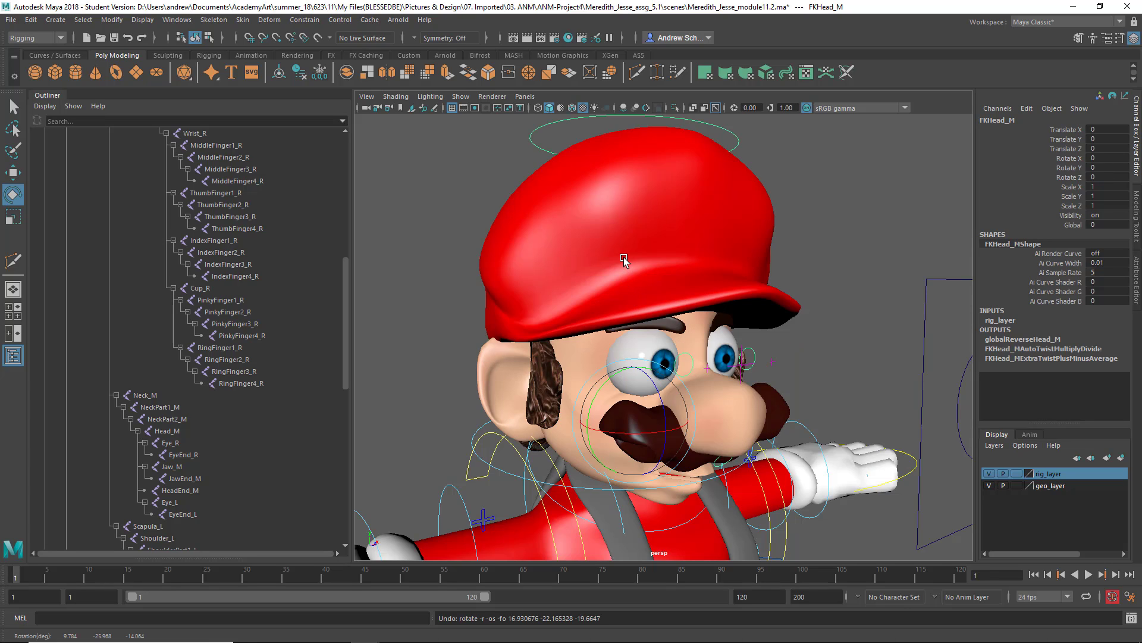
- Select the neck, head and jaw joints and add the eyebrow mesh
key("ctrl+z")
key("ctrl+z")
key("ctrl+z")
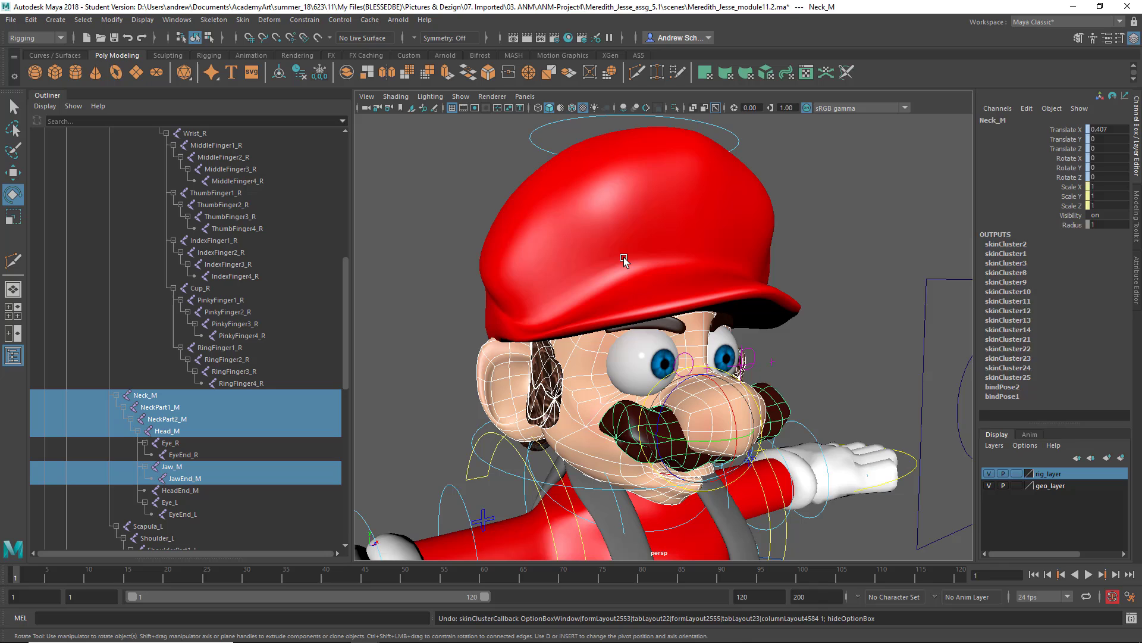
left_click_drag(779, 344, 746, 324, "alt")
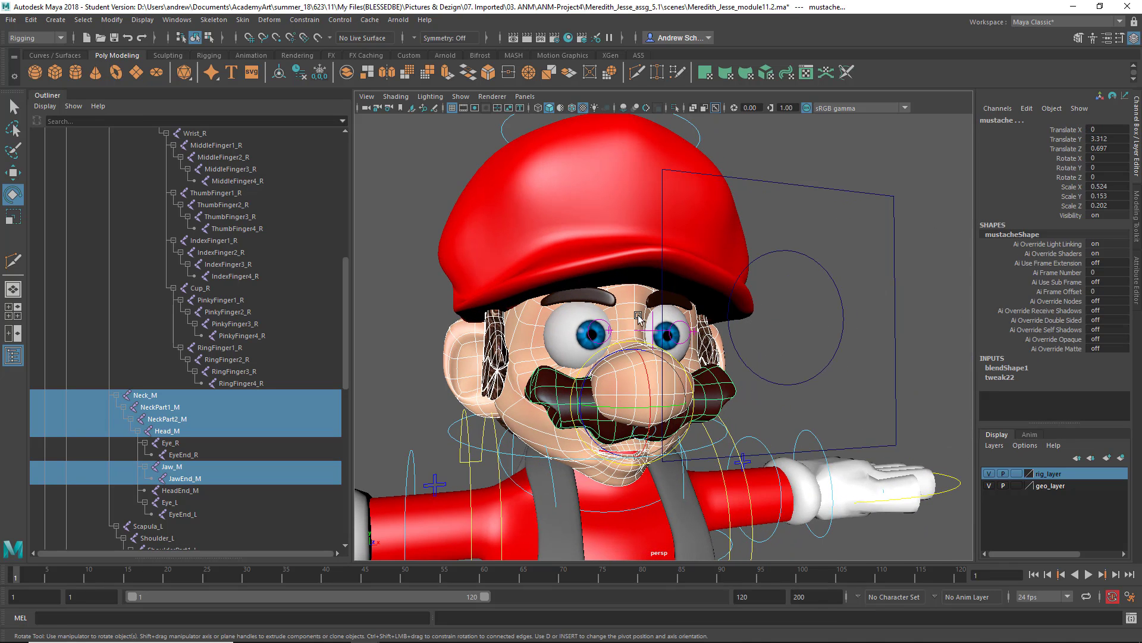
left_click(605, 300, "shift")
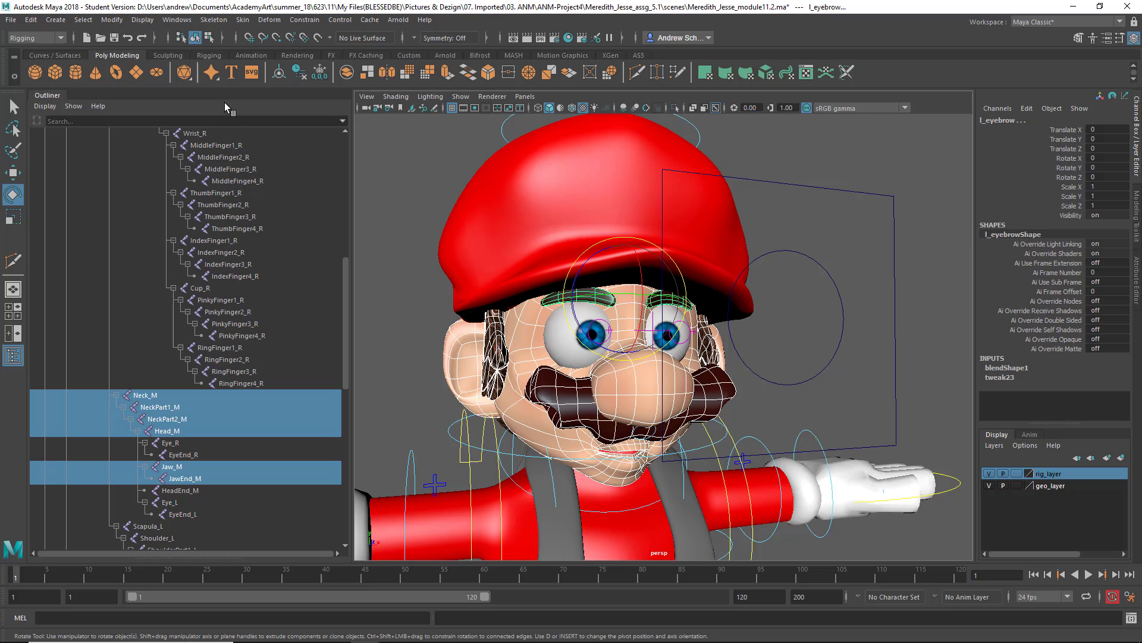
- Bind the eyebrow to the selected joints with Bind Skin, then test-rotate FKHead_M and undo
left_click(241, 19)
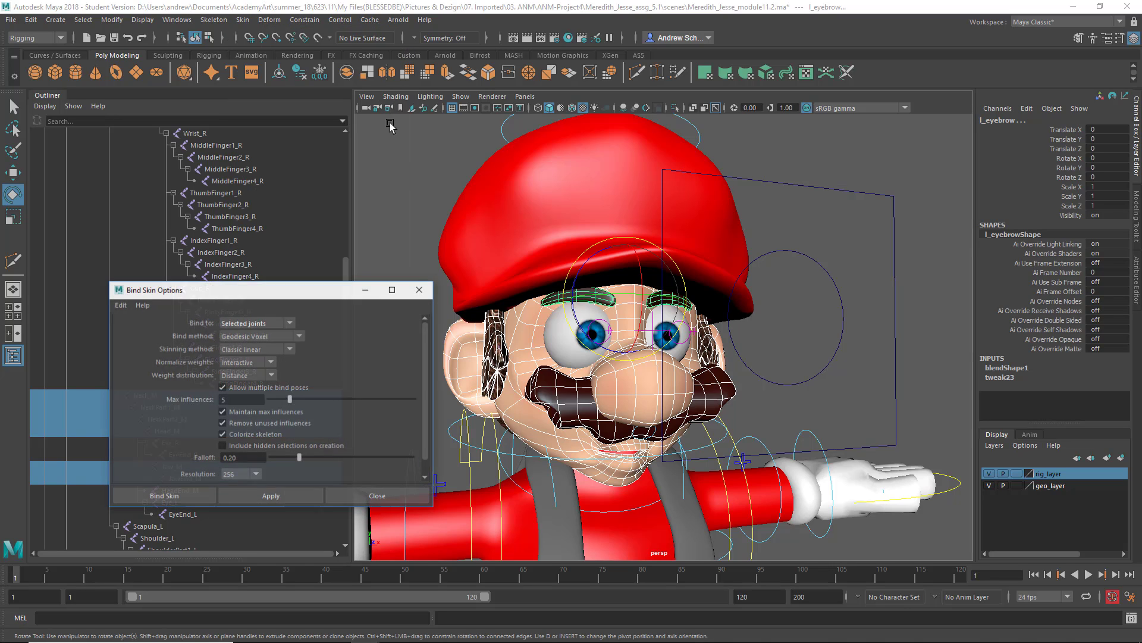
left_click(396, 50)
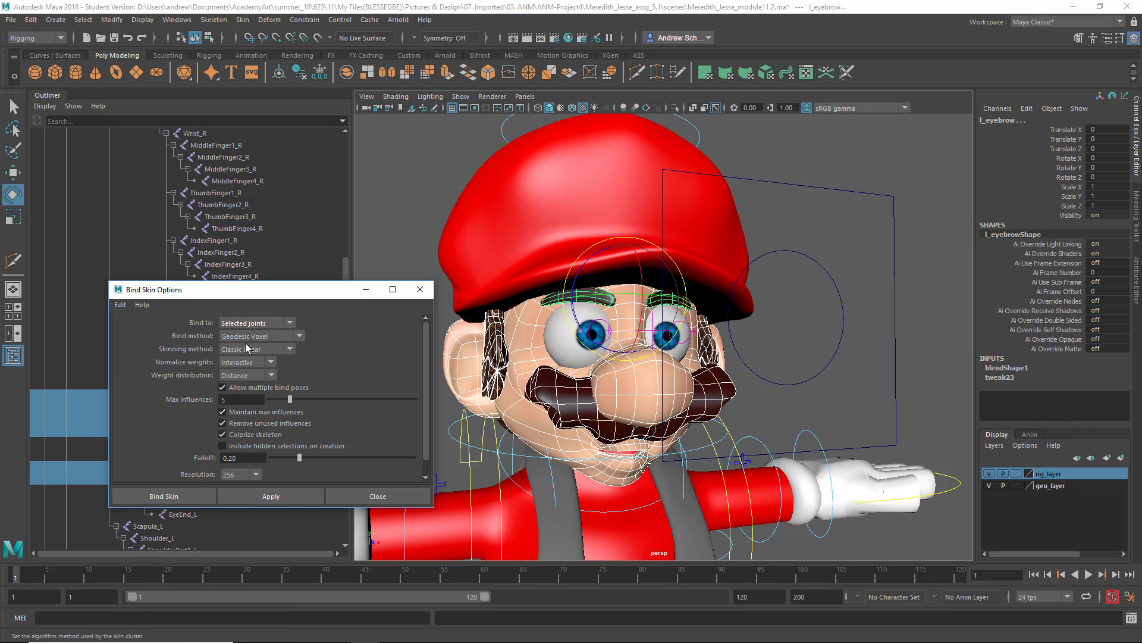
left_click(178, 492)
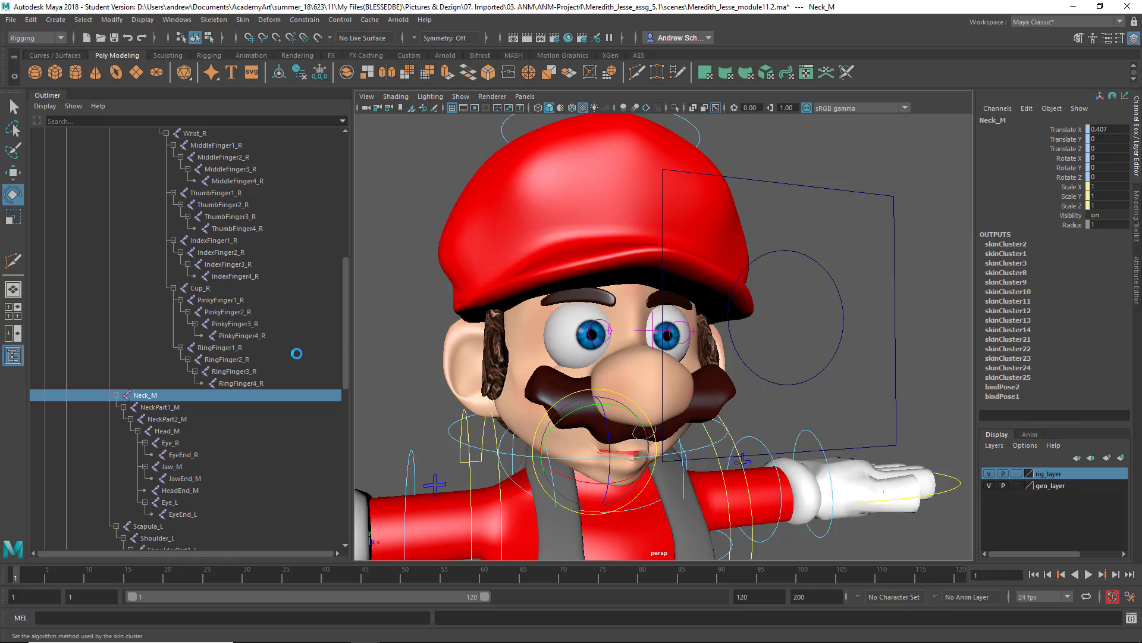
left_click(504, 132)
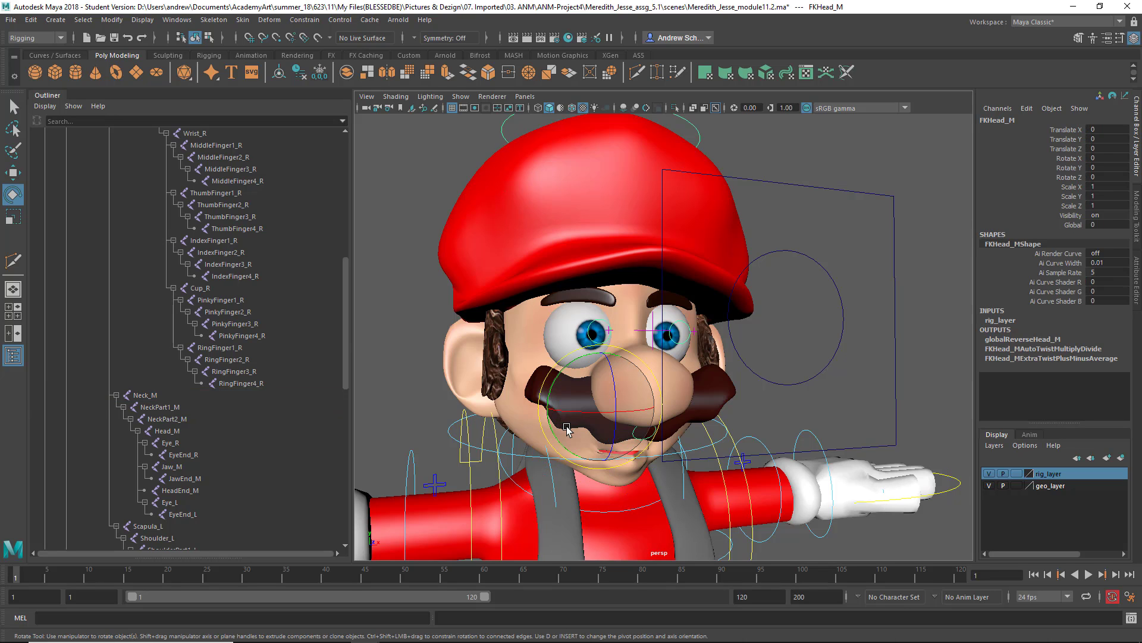
left_click_drag(570, 419, 591, 381)
key("ctrl+z")
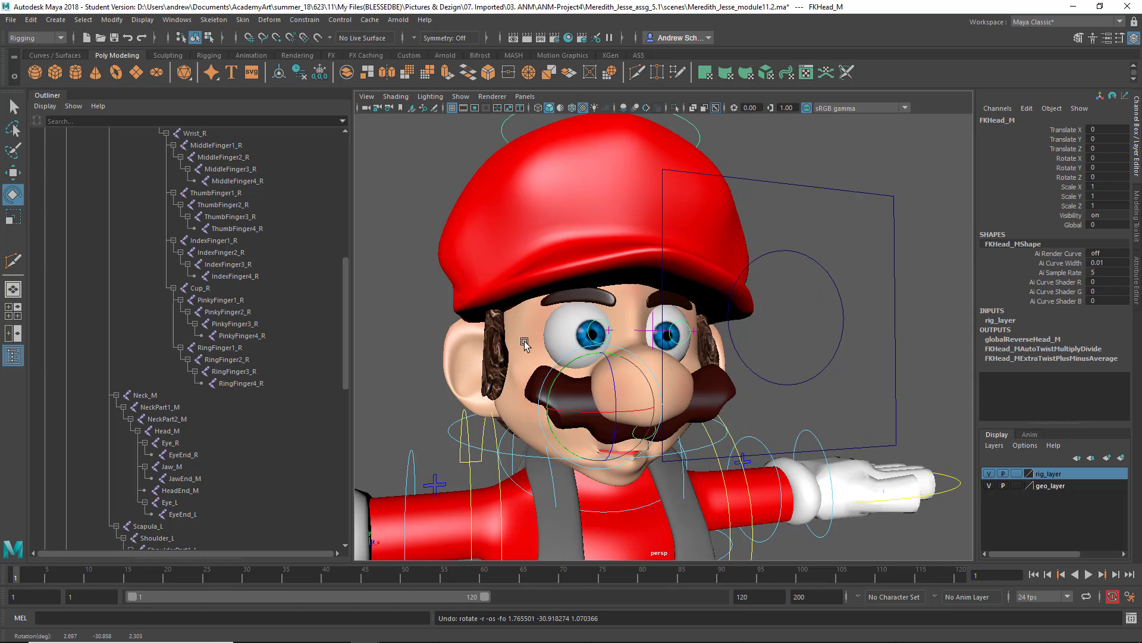
- Select the face mesh and bring up Paint Skin Weights from its marking menu
left_click(525, 347)
left_click_drag(525, 351, 548, 376, "alt")
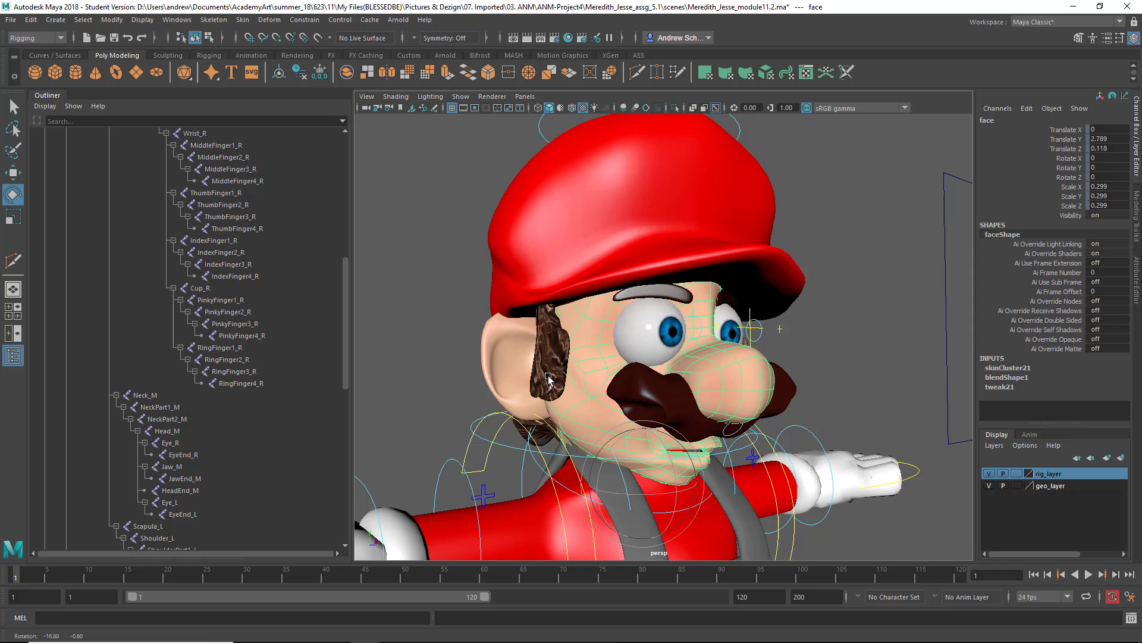
mouse_move(401, 288)
right_mouse_down()
mouse_move(412, 577)
mouse_move(429, 489)
mouse_move(498, 540)
mouse_move(589, 548)
right_mouse_up()
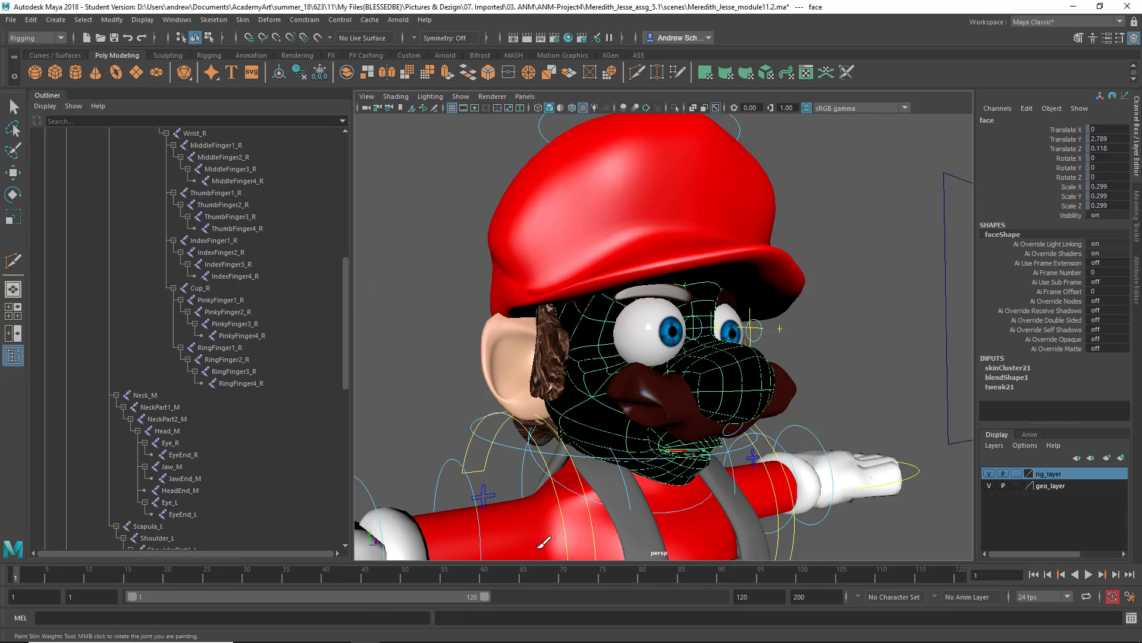
- Flood the face mesh's skin weights fully to Head_M
left_click(17, 262)
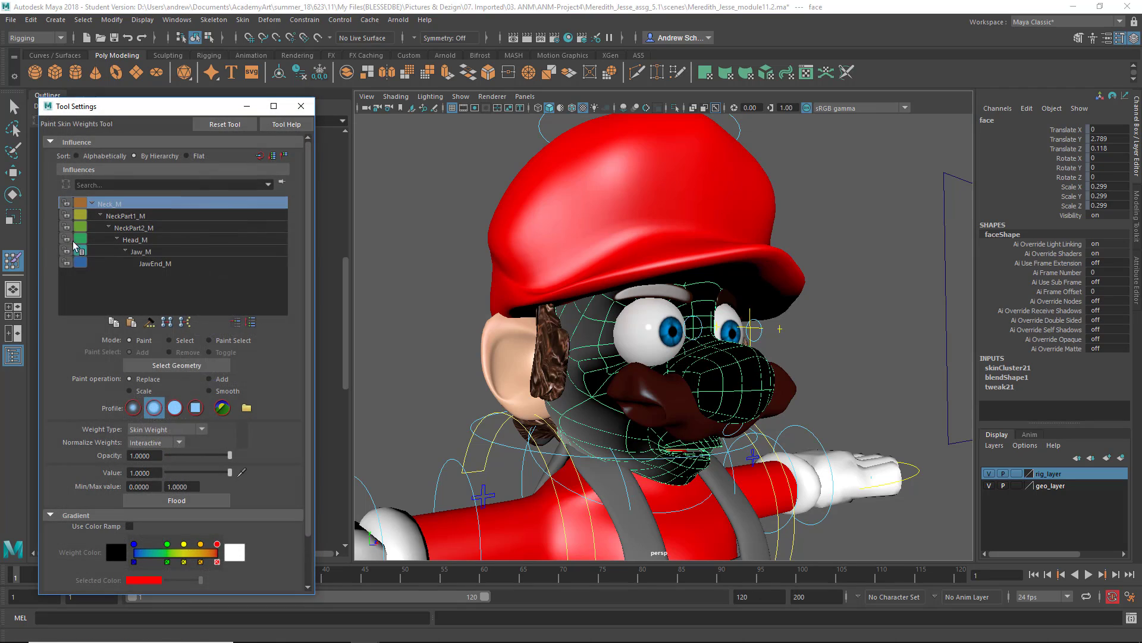
left_click(17, 357)
scroll(684, 365, "up", 5)
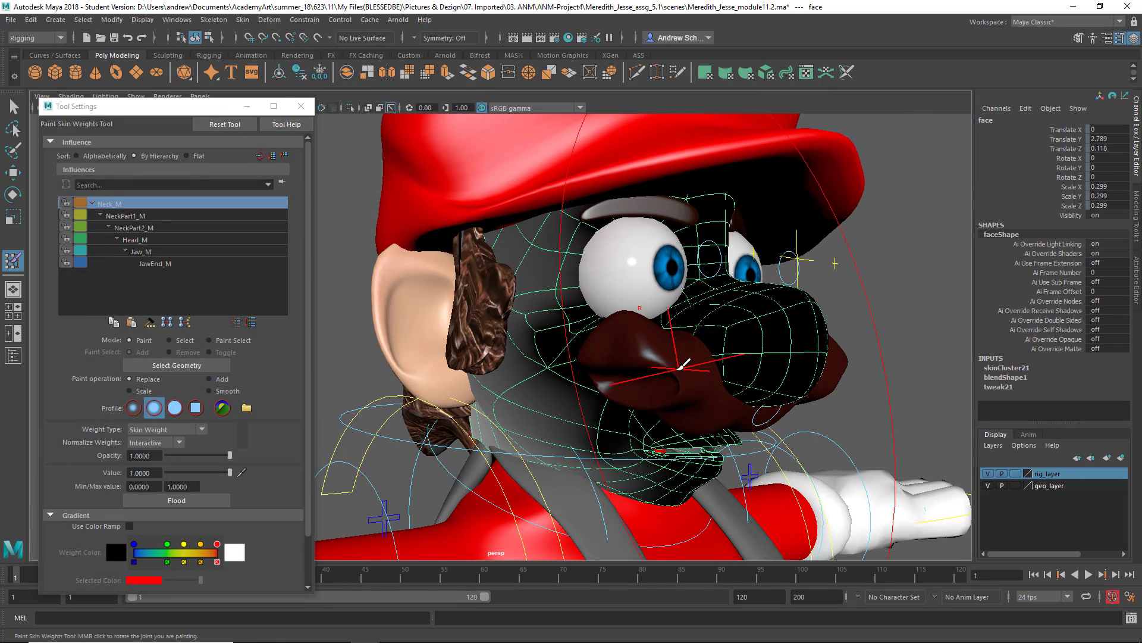
scroll(684, 364, "up", 2)
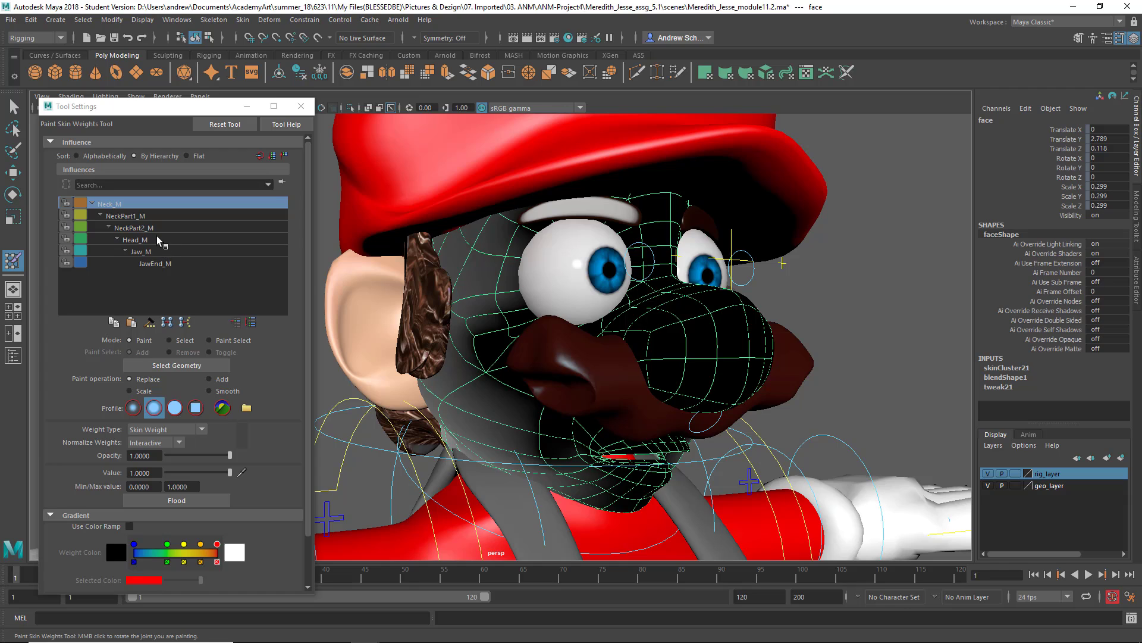
left_click(136, 239)
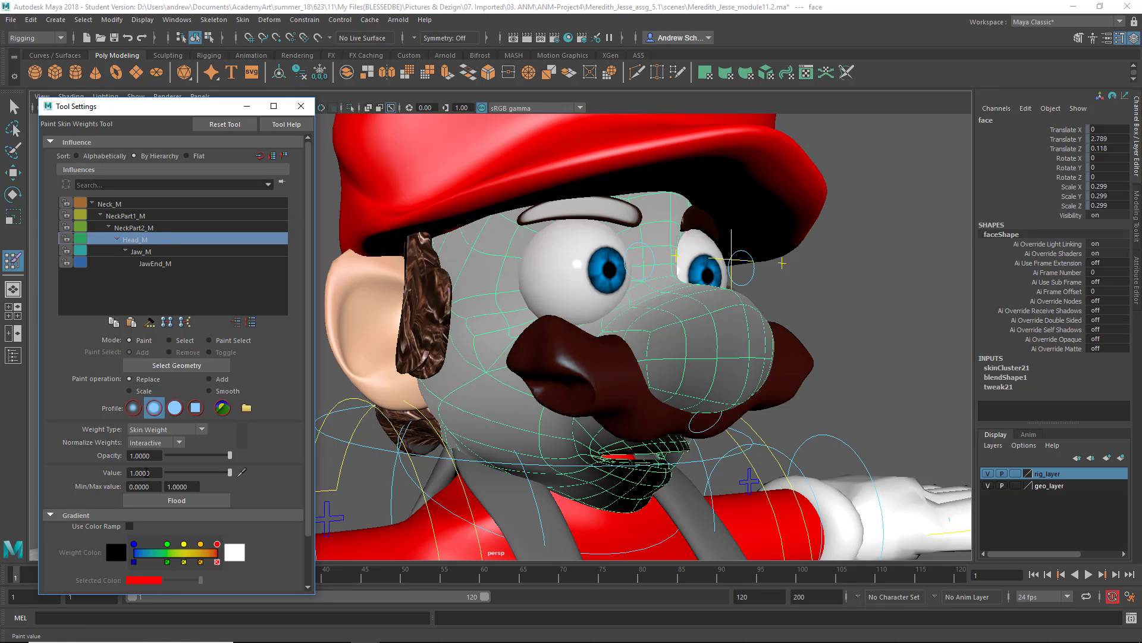
left_click(176, 500)
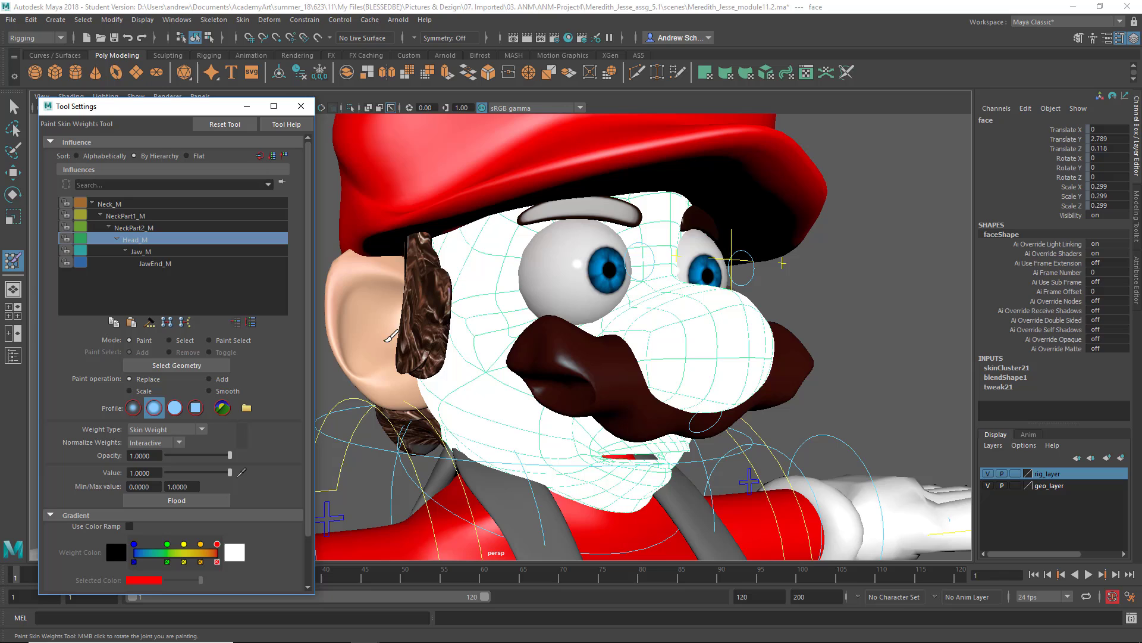
- Flood the right ear's skin weights to Head_M
key("q")
left_click(356, 288)
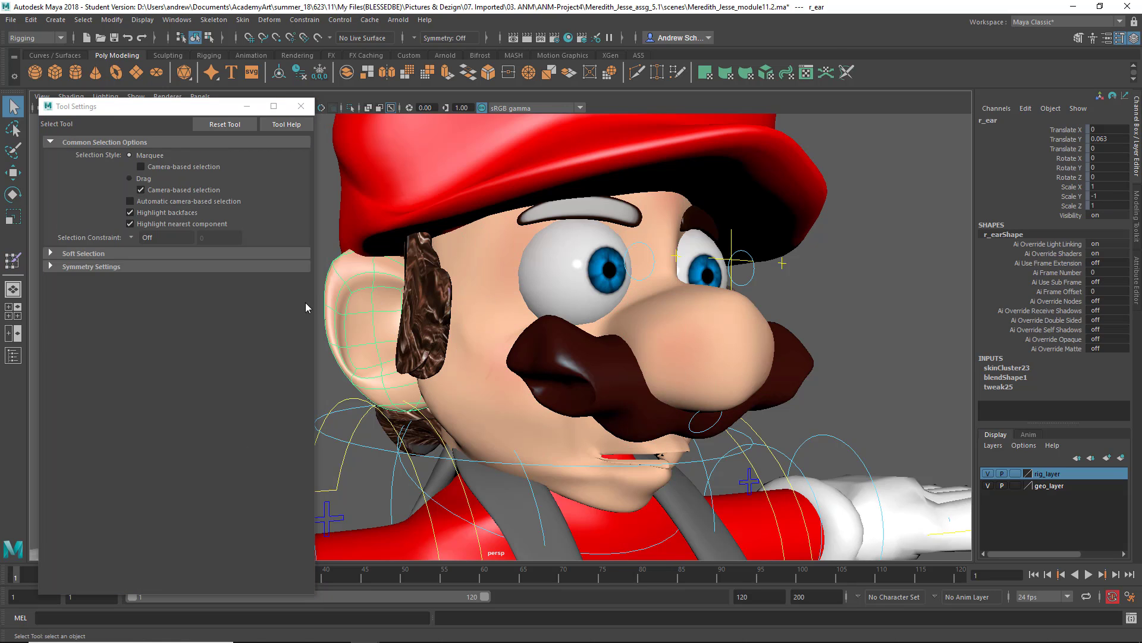
left_click(12, 260)
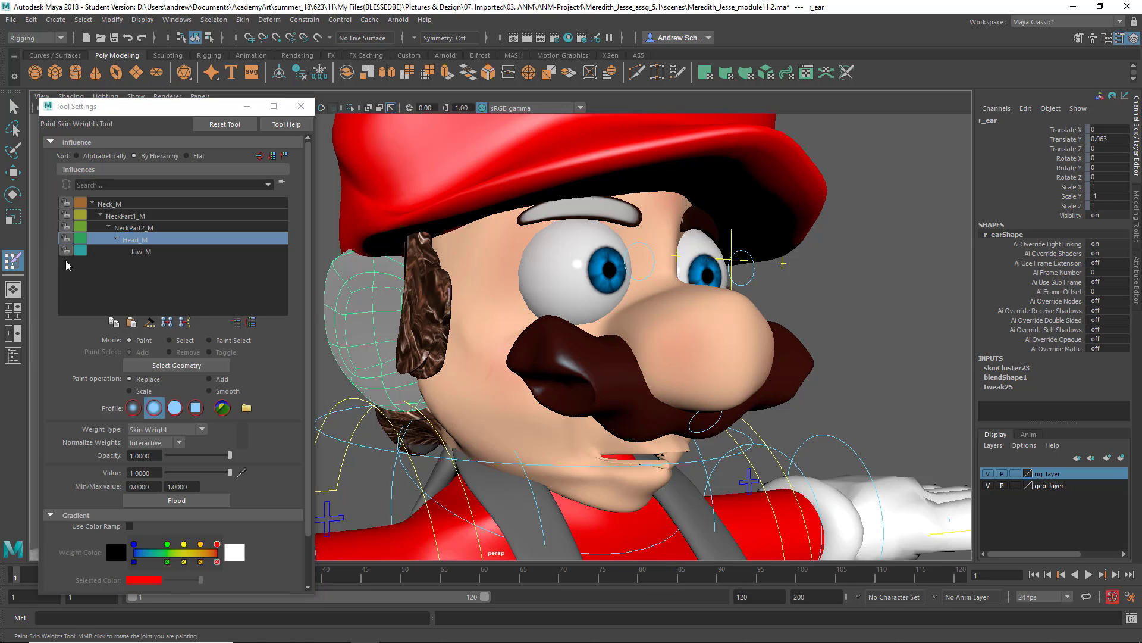
left_click(183, 501)
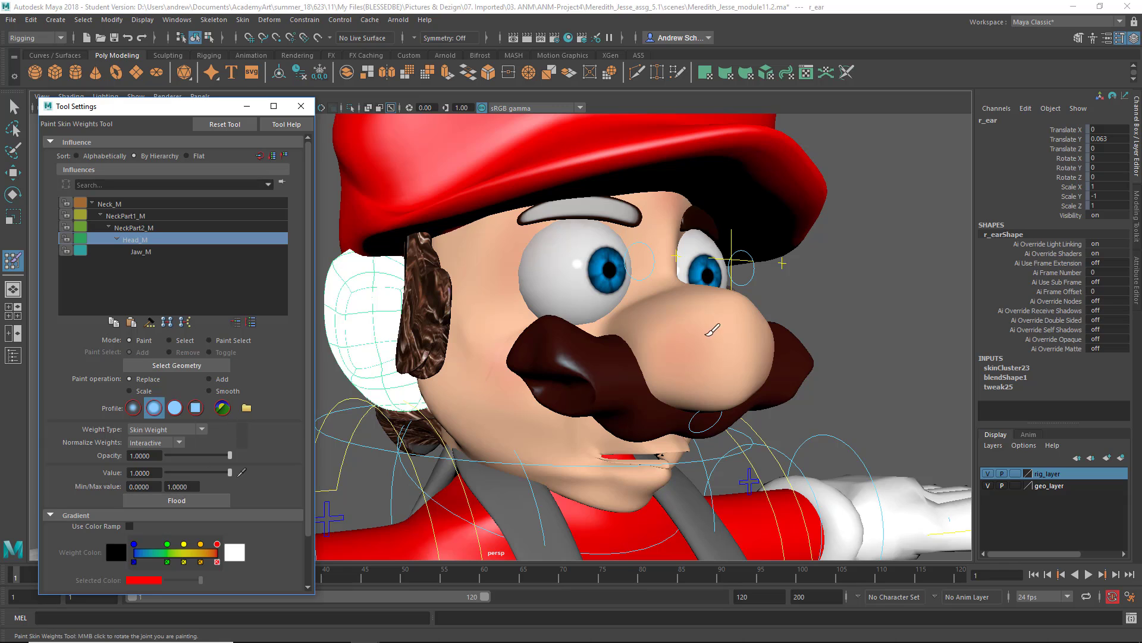
left_click_drag(810, 308, 722, 311, "alt")
- Give the left ear, both sideburns and the eyebrows full Head_M weight
key("q")
left_click(637, 320)
left_click_drag(501, 324, 496, 295, "alt")
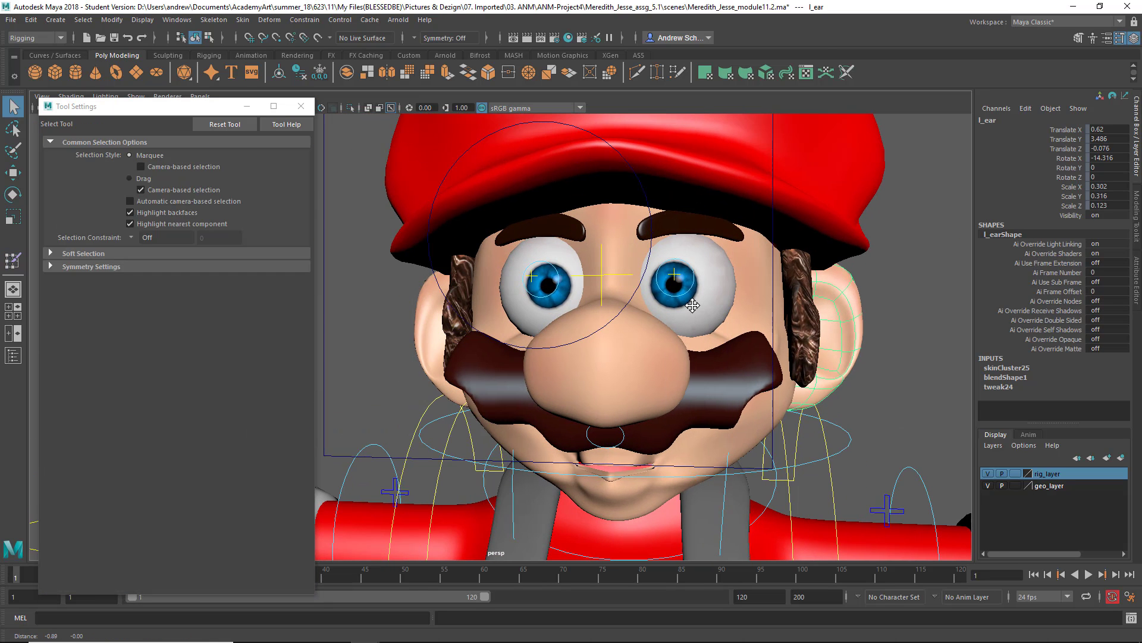
left_click(450, 334)
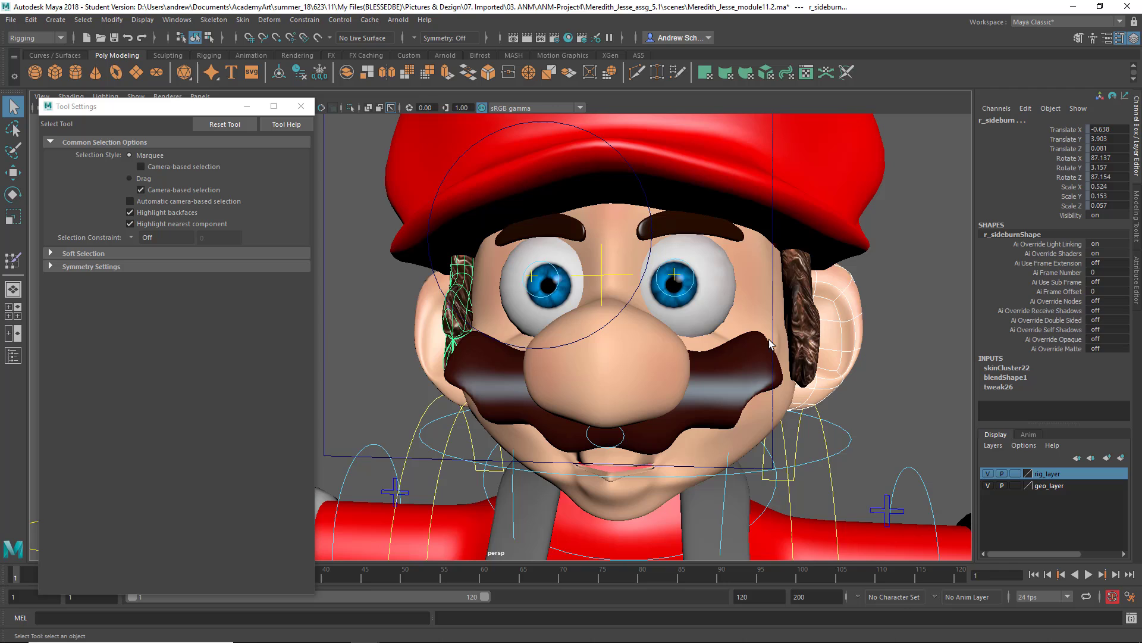
left_click(808, 327)
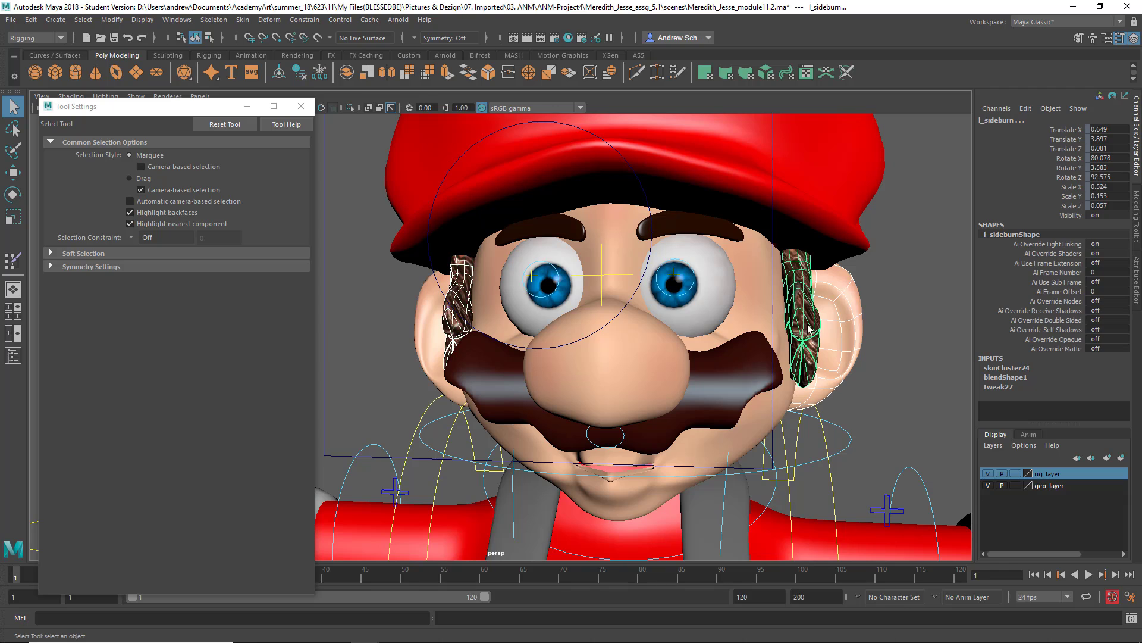
left_click(692, 225)
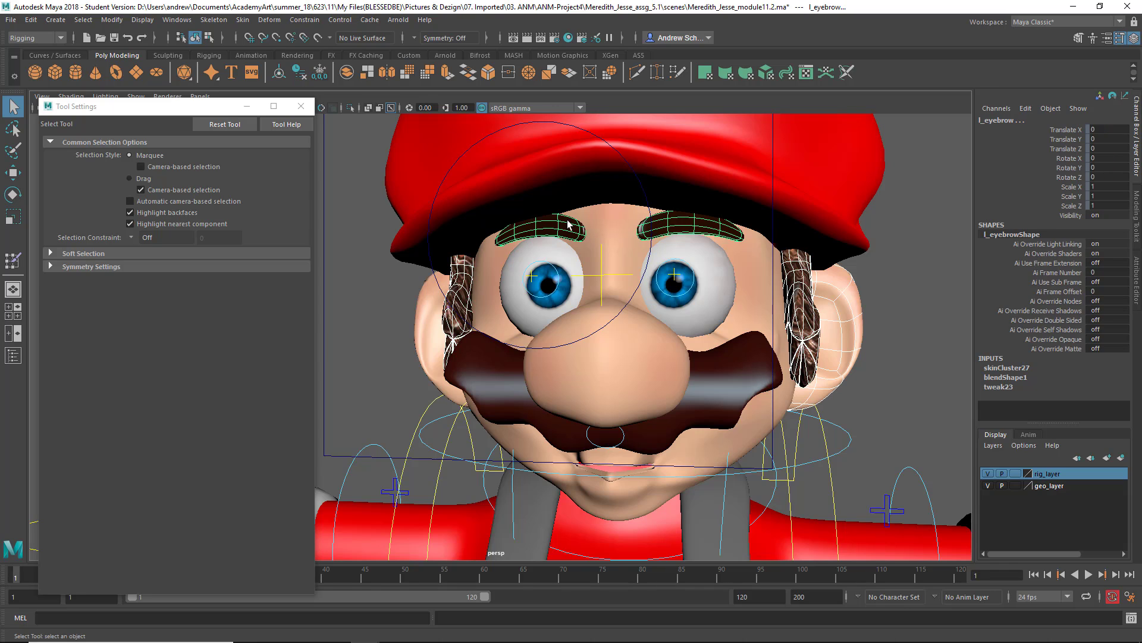
left_click(13, 260)
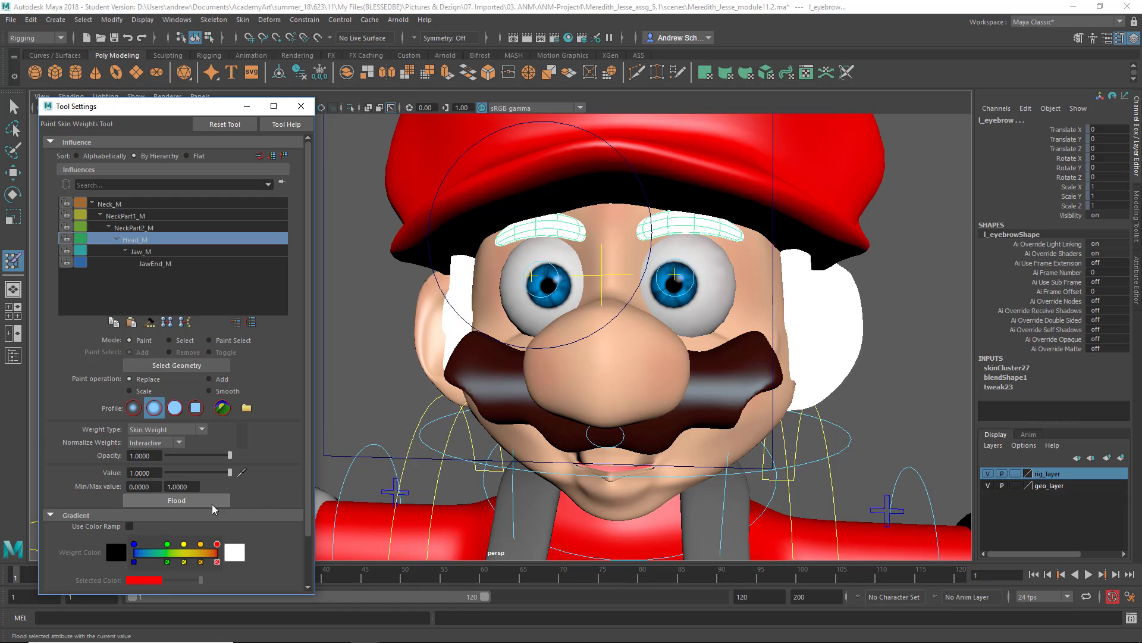
- Clear the selection, reframe the whole head, and select the FKHead_M control
key("q")
left_click(359, 390)
left_click_drag(359, 391, 496, 399, "alt")
right_click_drag(496, 400, 438, 395, "alt")
middle_click_drag(437, 395, 346, 599, "alt")
left_click(481, 240)
- Rotate FKHead_M to test the weights, then undo back to zero rotation
key("e")
middle_click_drag(570, 526, 595, 355, "alt")
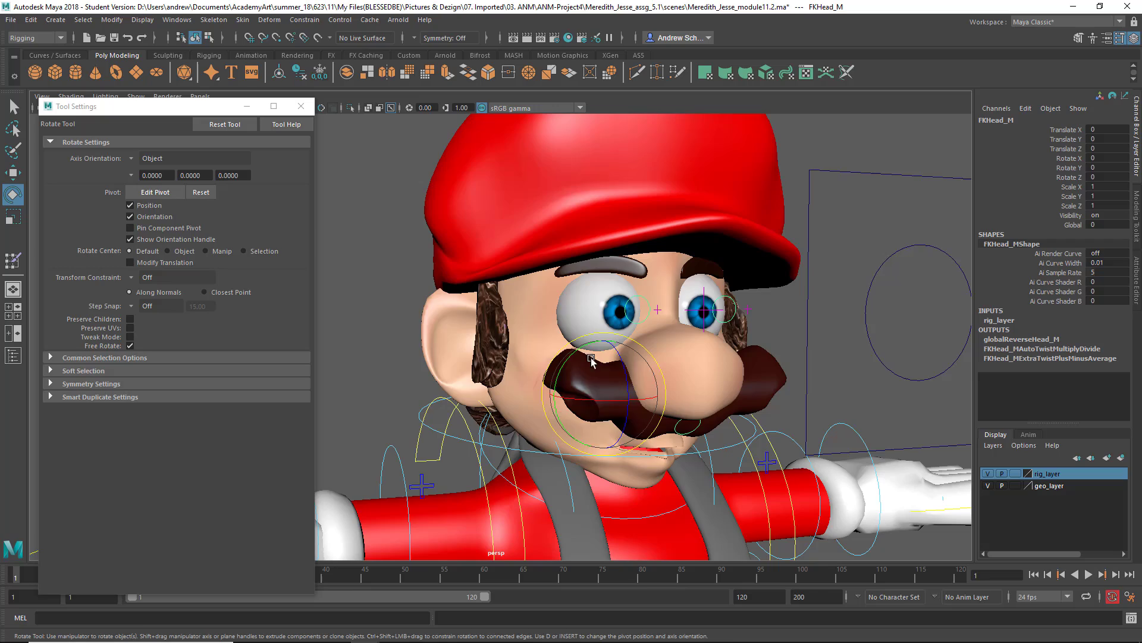
left_click_drag(608, 388, 538, 426)
key("ctrl+z")
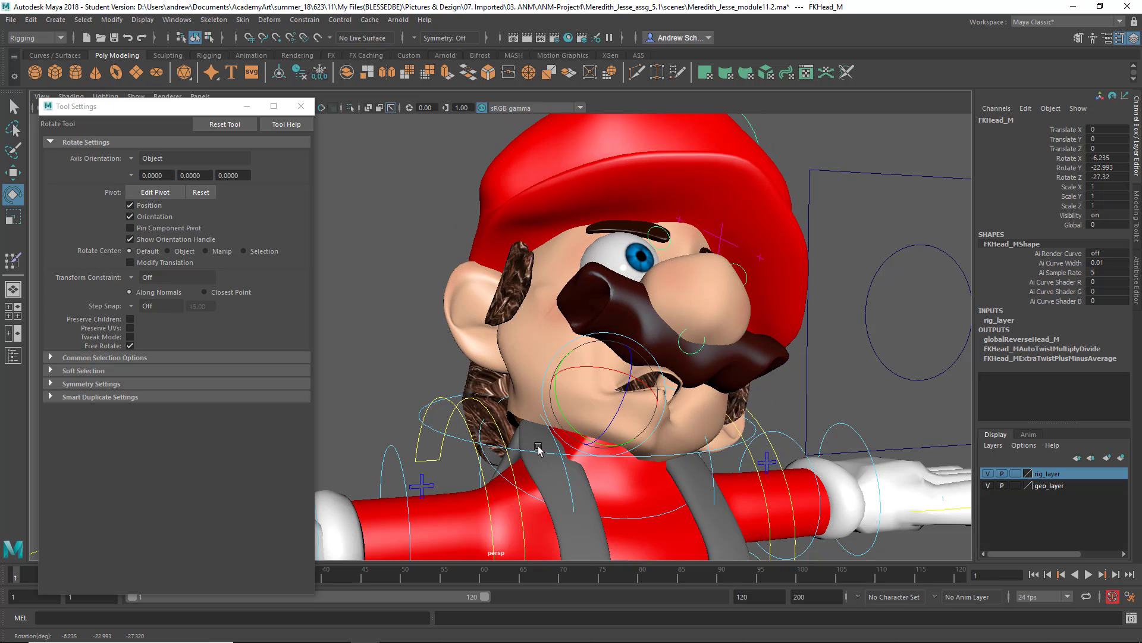
key("ctrl+z")
key("ctrl+z")
key("ctrl+z")
key("ctrl+z")
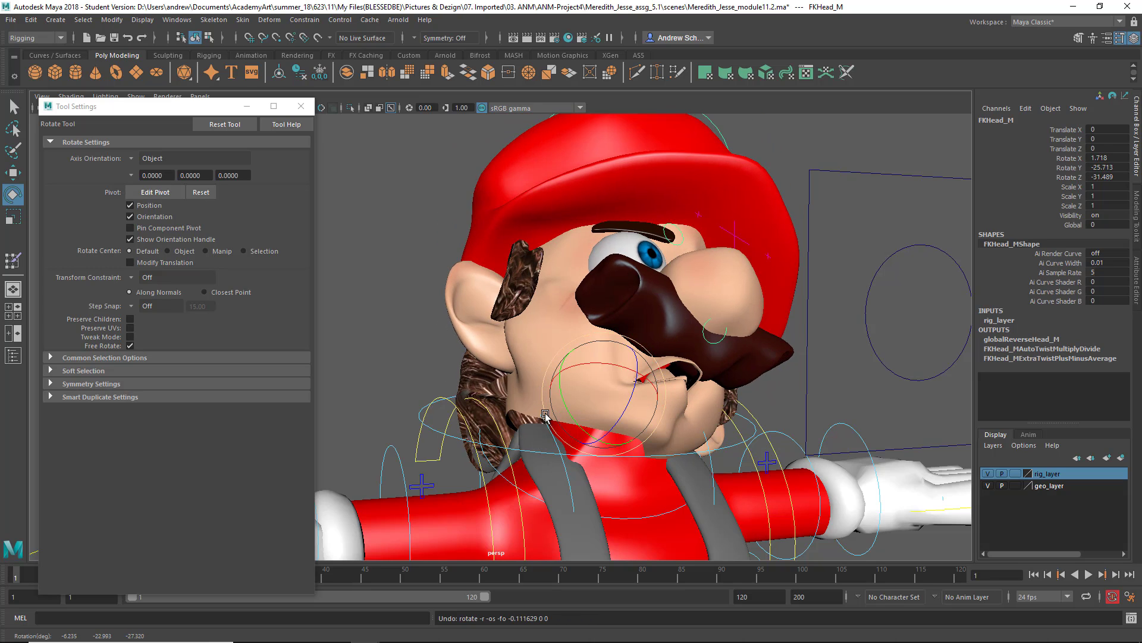
- Select the face mesh from a low angle under Mario's chin
left_click_drag(513, 433, 570, 322, "alt")
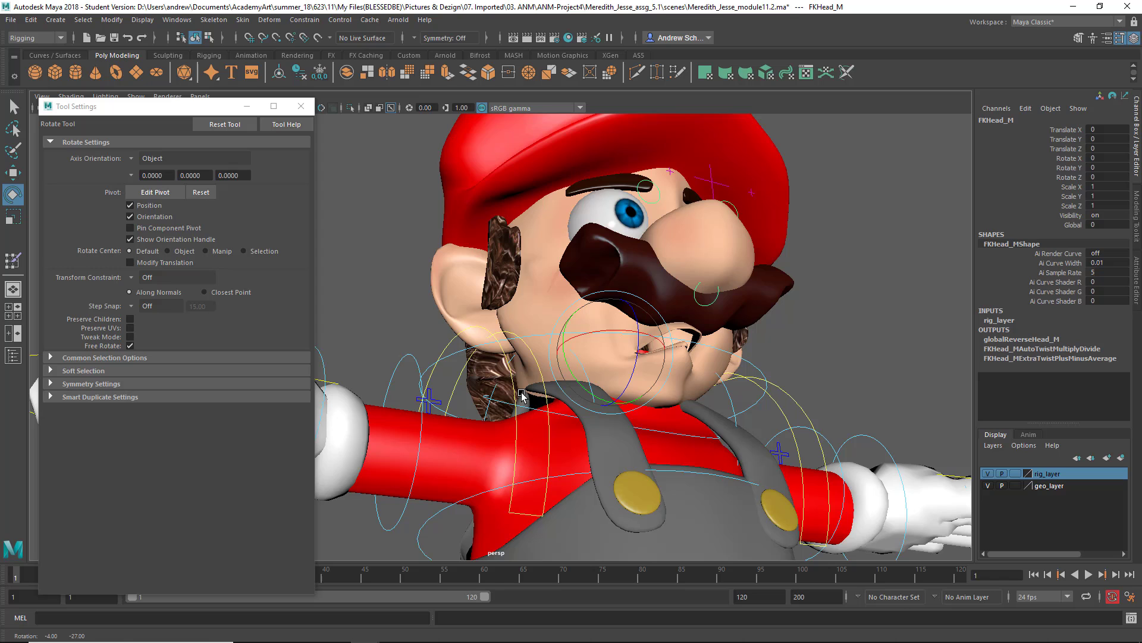
left_click(660, 399)
left_click_drag(661, 399, 661, 356, "alt")
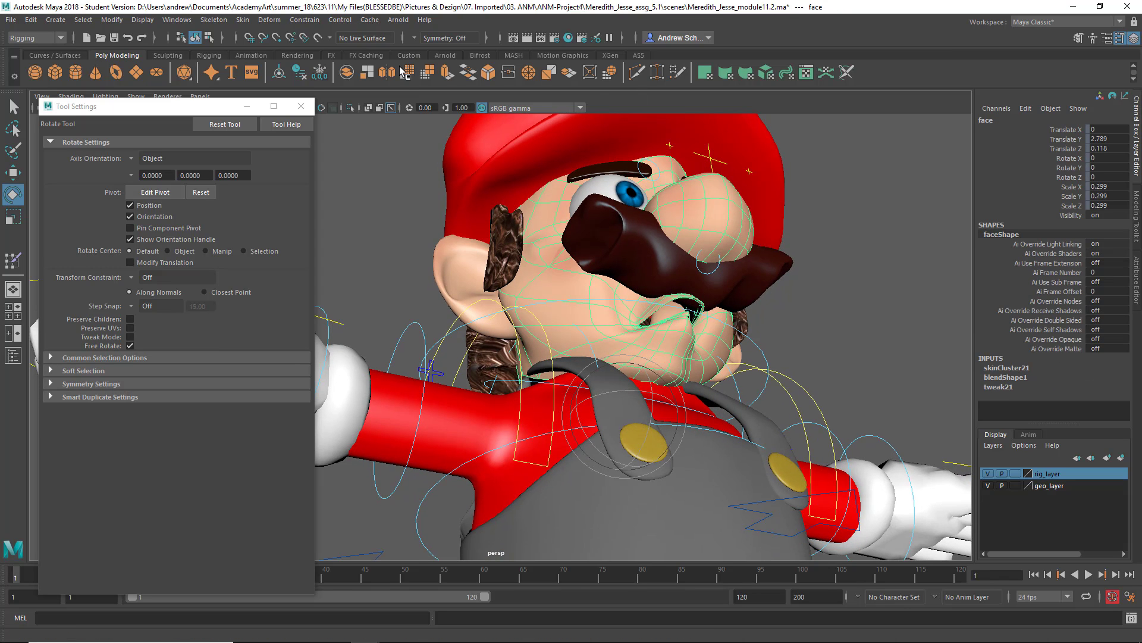
- Isolate the face and select its bottom-rim edge loop as vertices
left_click(352, 109)
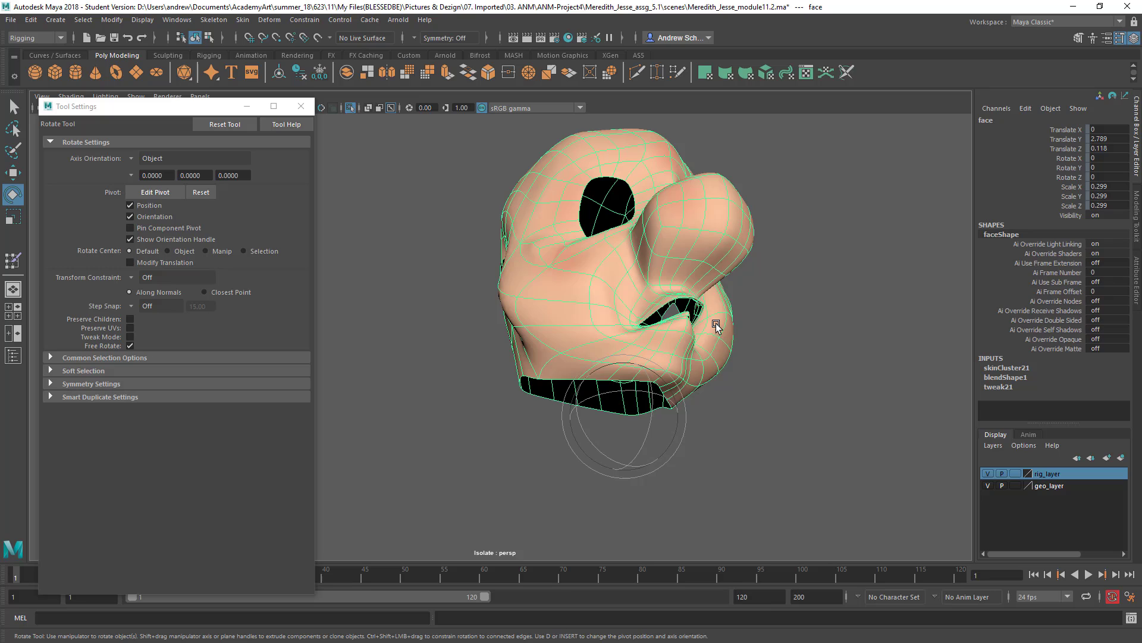
right_click_drag(722, 325, 717, 257)
double_click(557, 383)
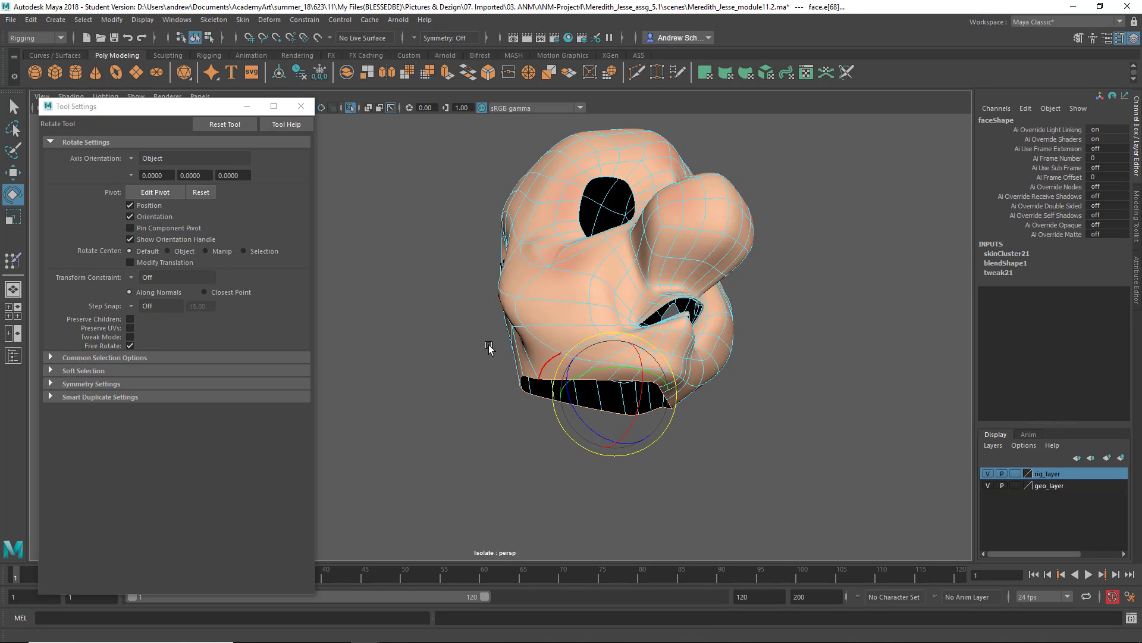
key("ctrl+F9")
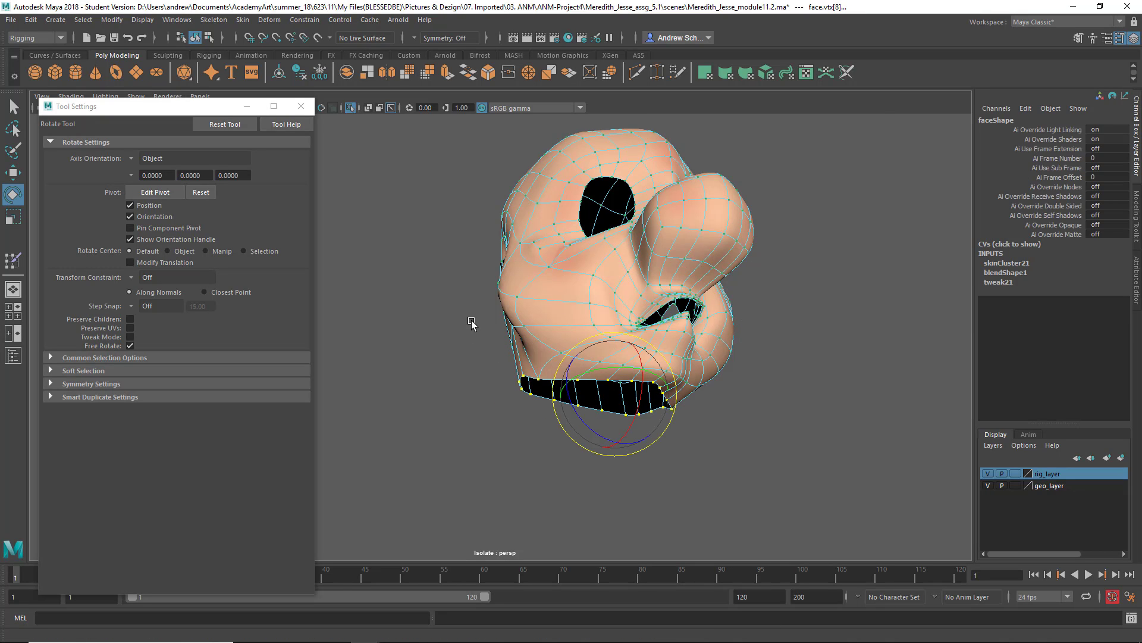
- Flood the rim vertices with Neck_M weight at opacity 0.5, then deselect them
left_click(311, 112)
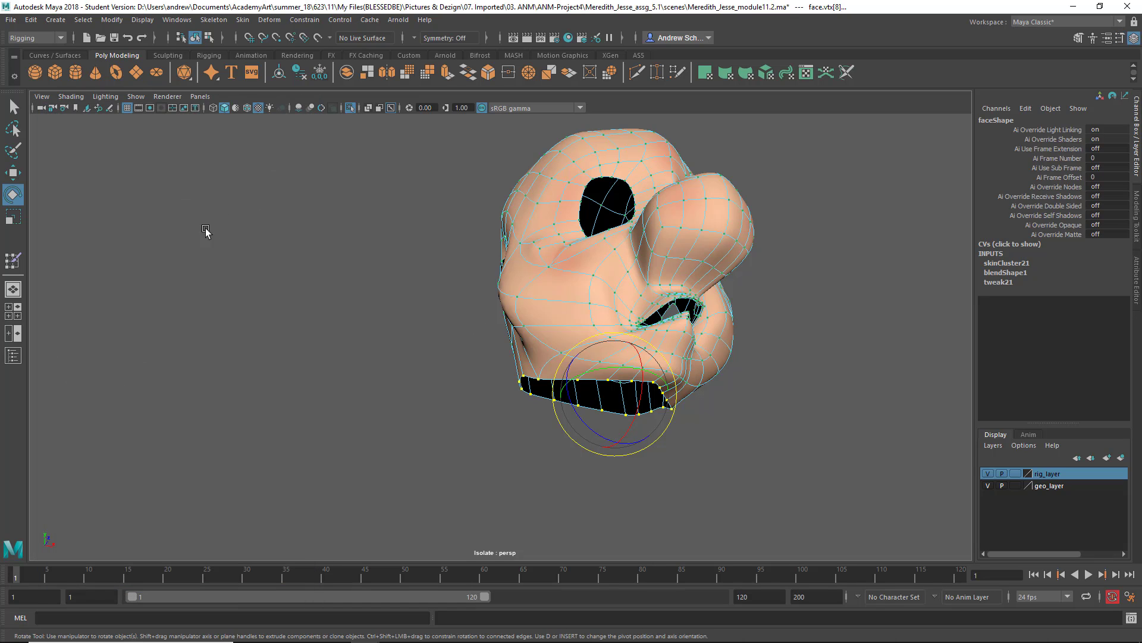
left_click(15, 263)
double_click(14, 262)
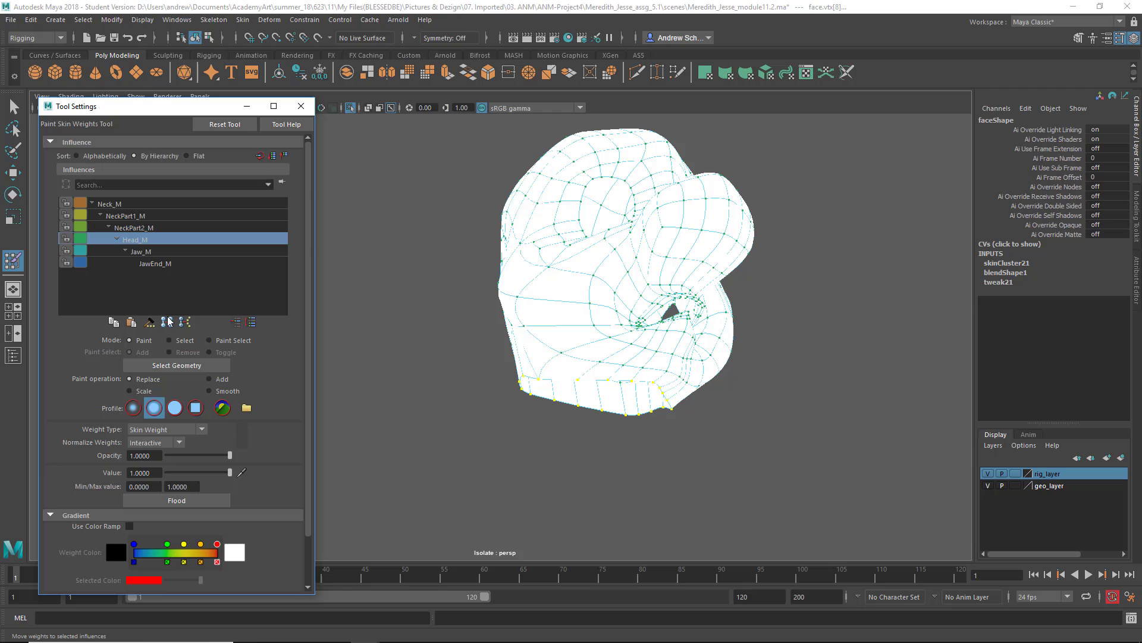
left_click(146, 205)
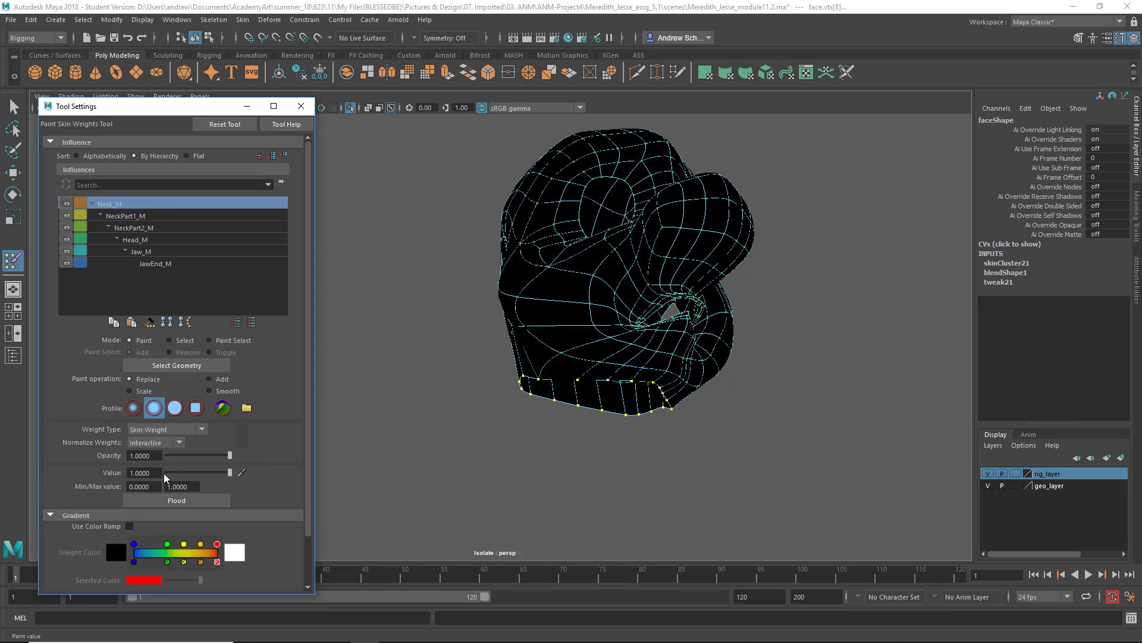
double_click(153, 455)
type(".5")
key("Return")
left_click(172, 500)
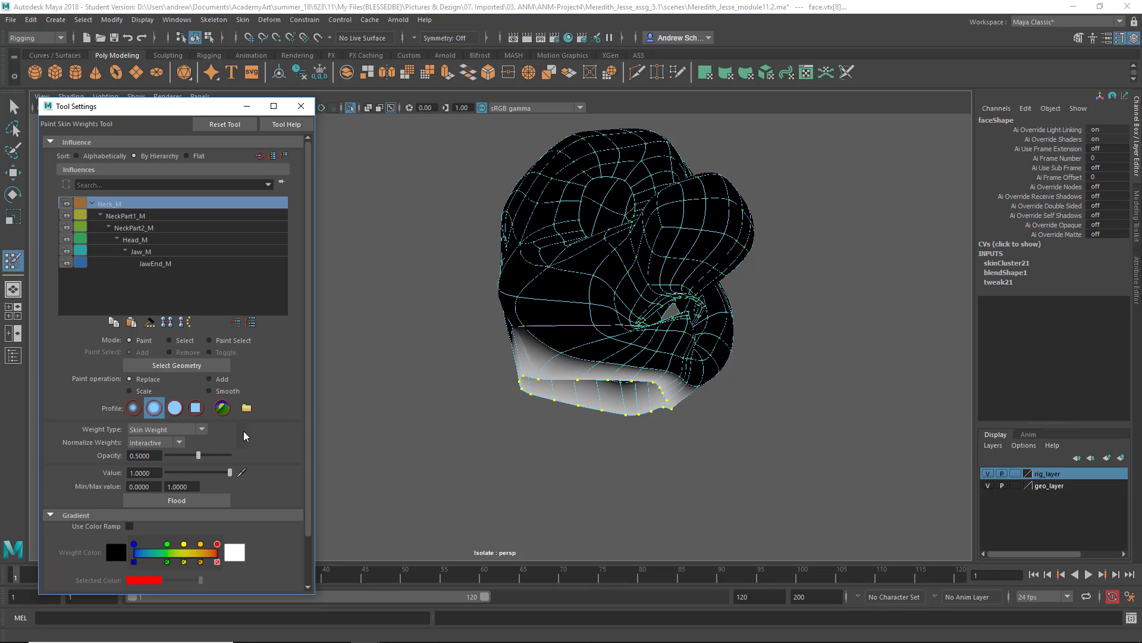
key("q")
left_click(375, 298)
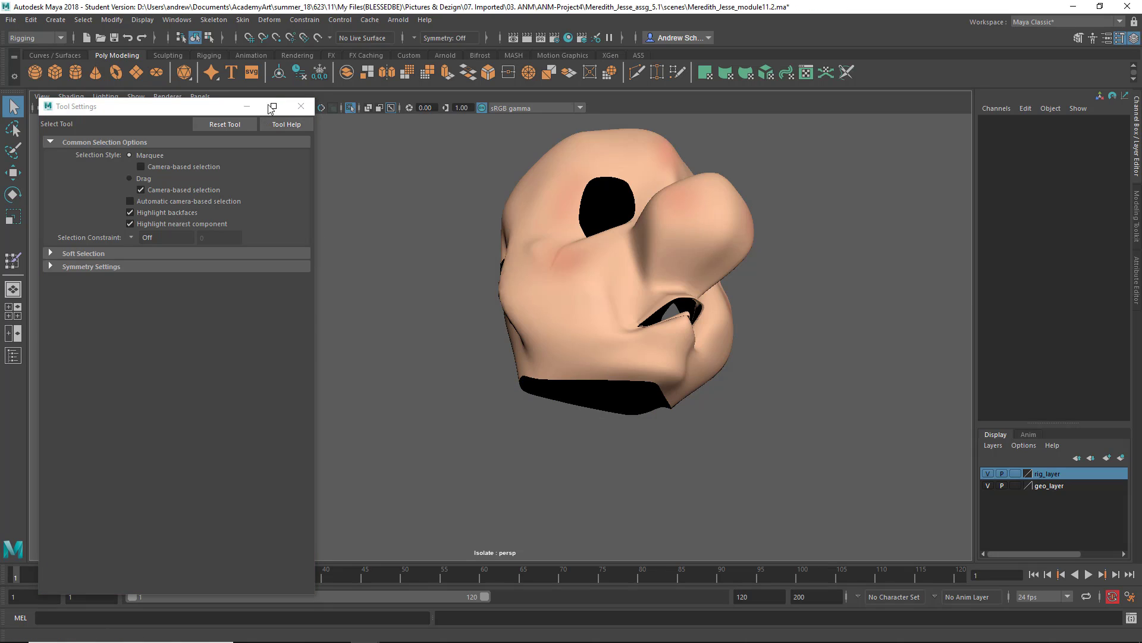
- End isolation, test-rotate FKHead_M, and undo the rotation
left_click(301, 106)
left_click(350, 107)
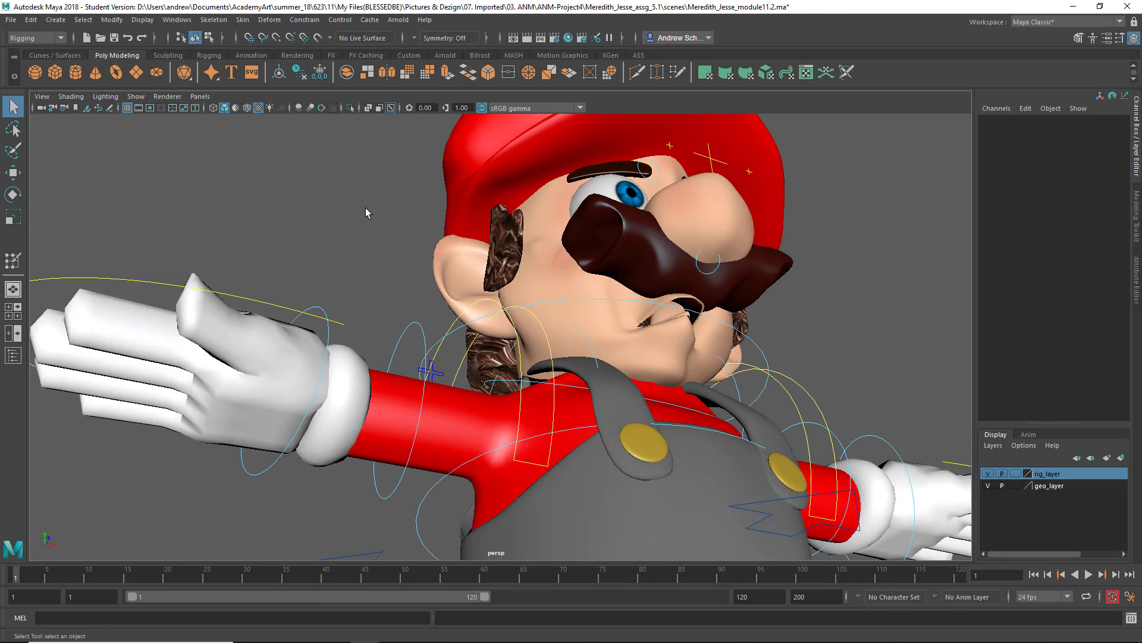
scroll(357, 238, "down", 5)
left_click(494, 136)
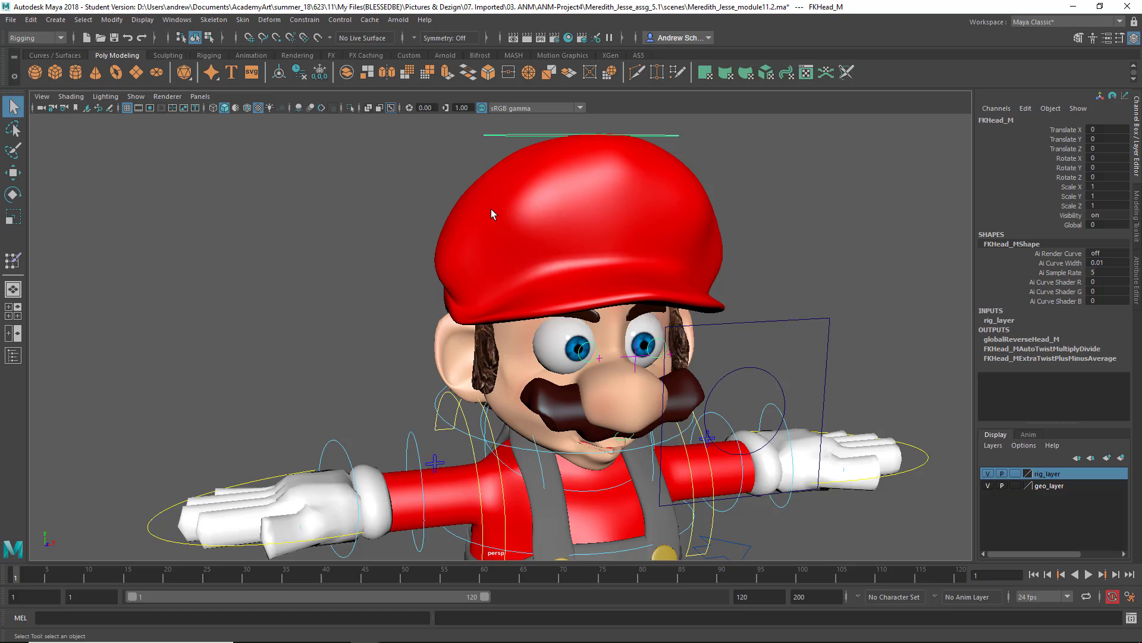
key("e")
mouse_move(577, 349)
left_mouse_down()
mouse_move(563, 345)
mouse_move(554, 371)
mouse_move(579, 338)
mouse_move(570, 348)
mouse_move(534, 336)
mouse_move(550, 379)
mouse_move(573, 353)
mouse_move(561, 338)
left_mouse_up()
key("ctrl+z")
- Frame Mario's jaw and neck in side profile and select the face mesh
left_click_drag(765, 310, 513, 222, "alt")
left_click(732, 277)
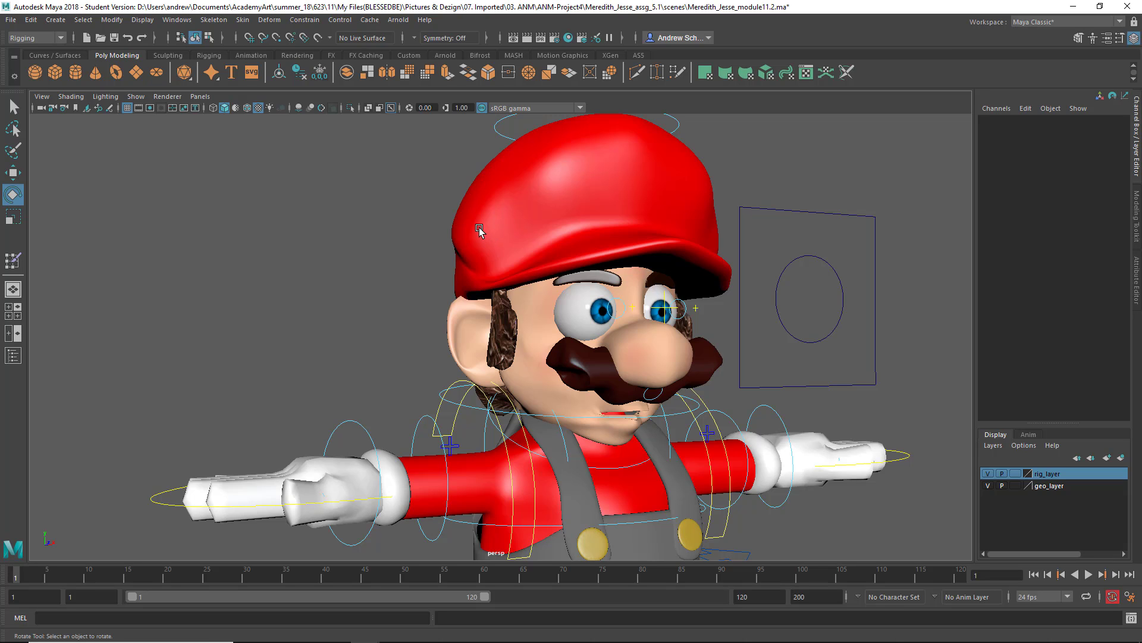
left_click_drag(480, 230, 424, 268, "alt")
right_click_drag(409, 293, 607, 315, "alt")
middle_click_drag(397, 307, 456, 367, "alt")
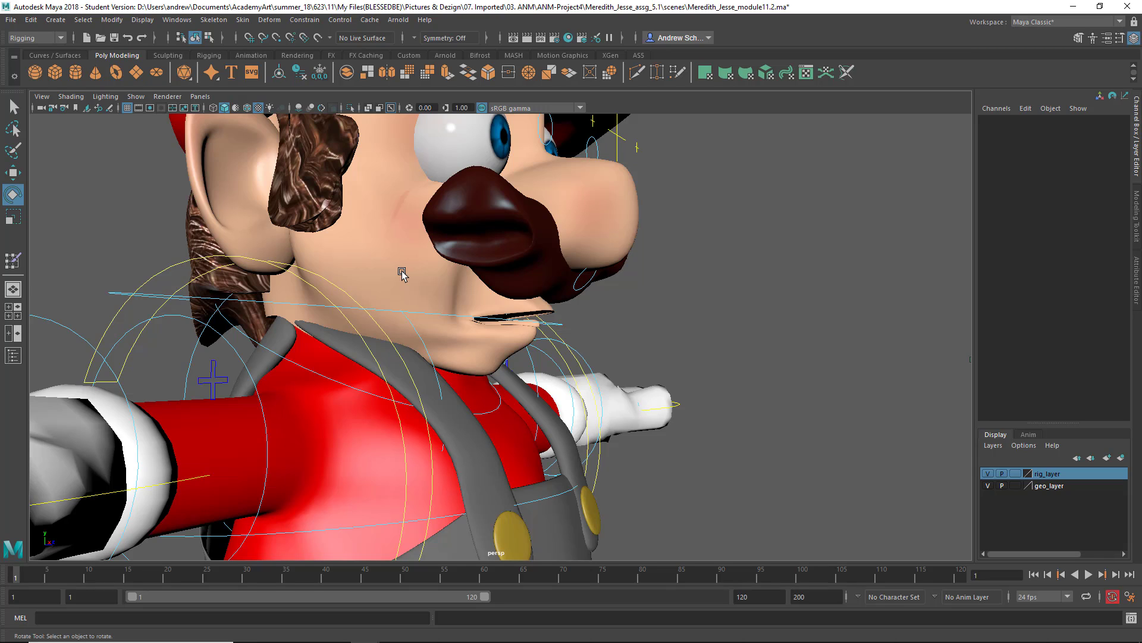
left_click(488, 364)
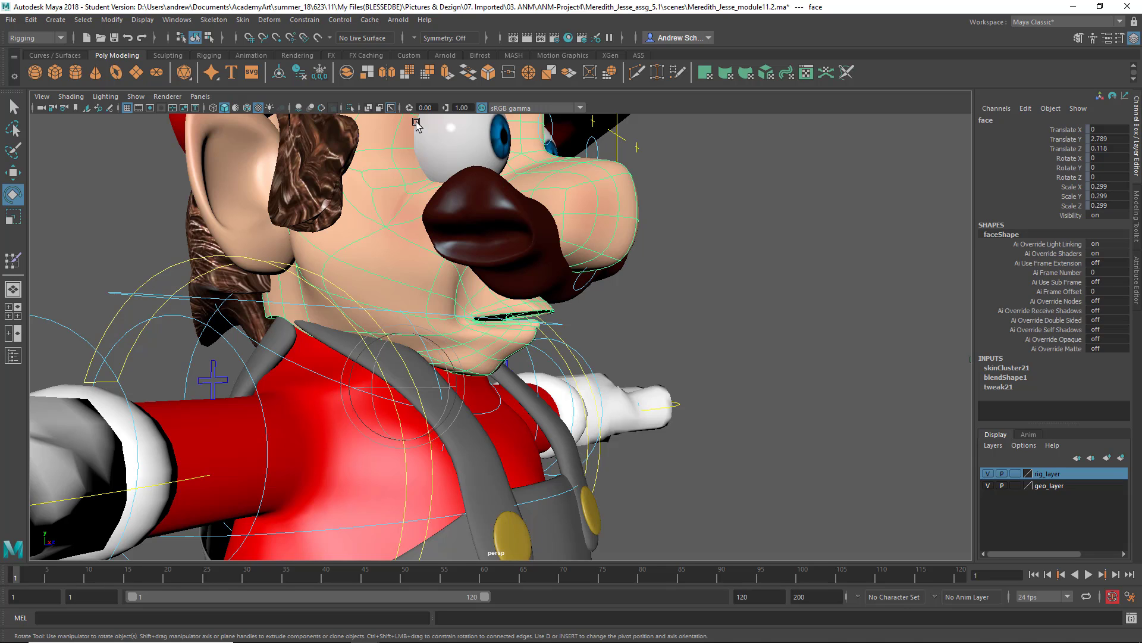
- Isolate the face in the side -X view, in vertex mode, zoomed on the jaw
left_click(351, 108)
key("space")
left_click_drag(457, 231, 516, 232)
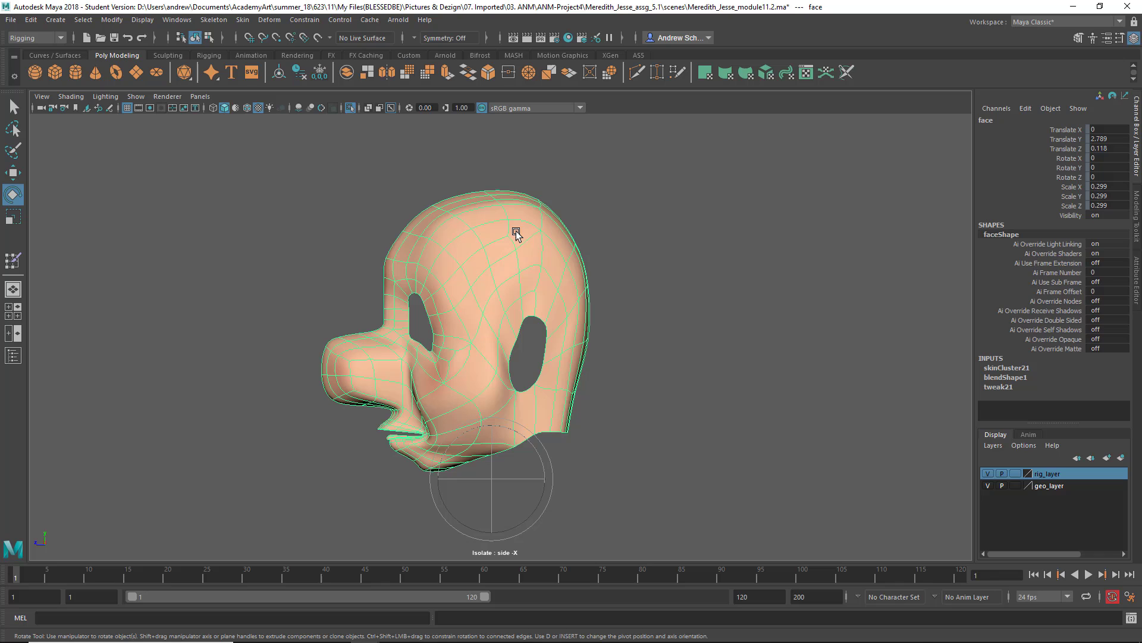
middle_click_drag(566, 393, 627, 287, "alt")
right_click_drag(430, 363, 356, 290)
middle_click_drag(354, 368, 374, 359, "alt")
right_click_drag(285, 354, 1005, 384, "alt")
middle_click_drag(586, 342, 542, 371, "alt")
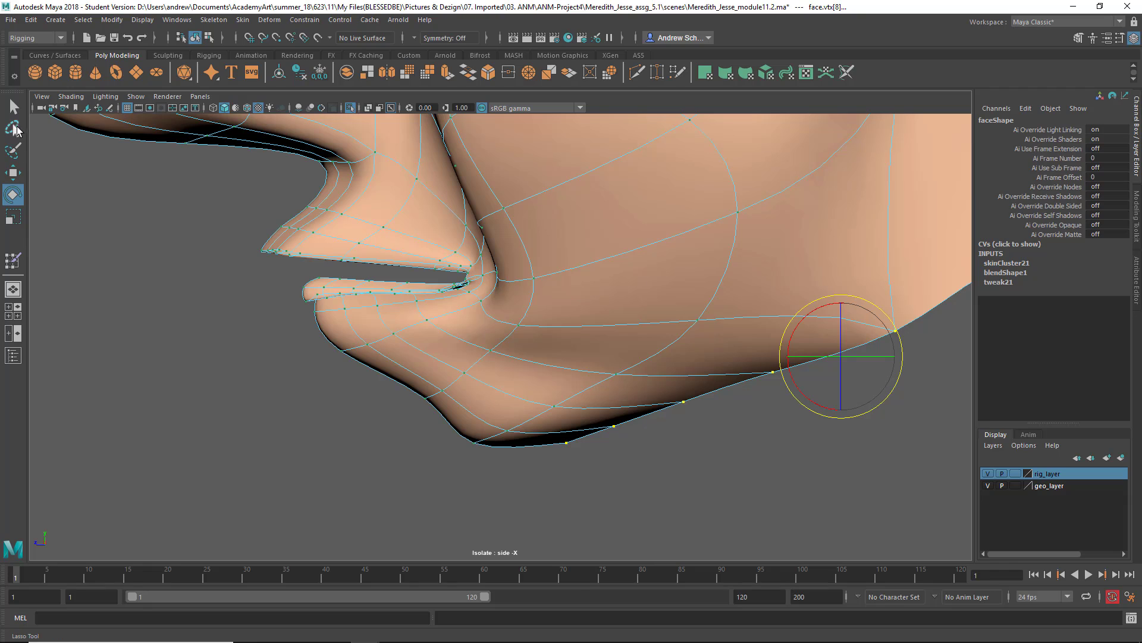
- Lasso the lower lip and jaw vertices and open Paint Skin Weights settings
left_click(15, 129)
mouse_move(276, 268)
left_mouse_down()
mouse_move(494, 268)
mouse_move(589, 253)
mouse_move(765, 194)
mouse_move(949, 242)
mouse_move(761, 532)
mouse_move(194, 470)
mouse_move(121, 399)
mouse_move(130, 387)
left_mouse_up()
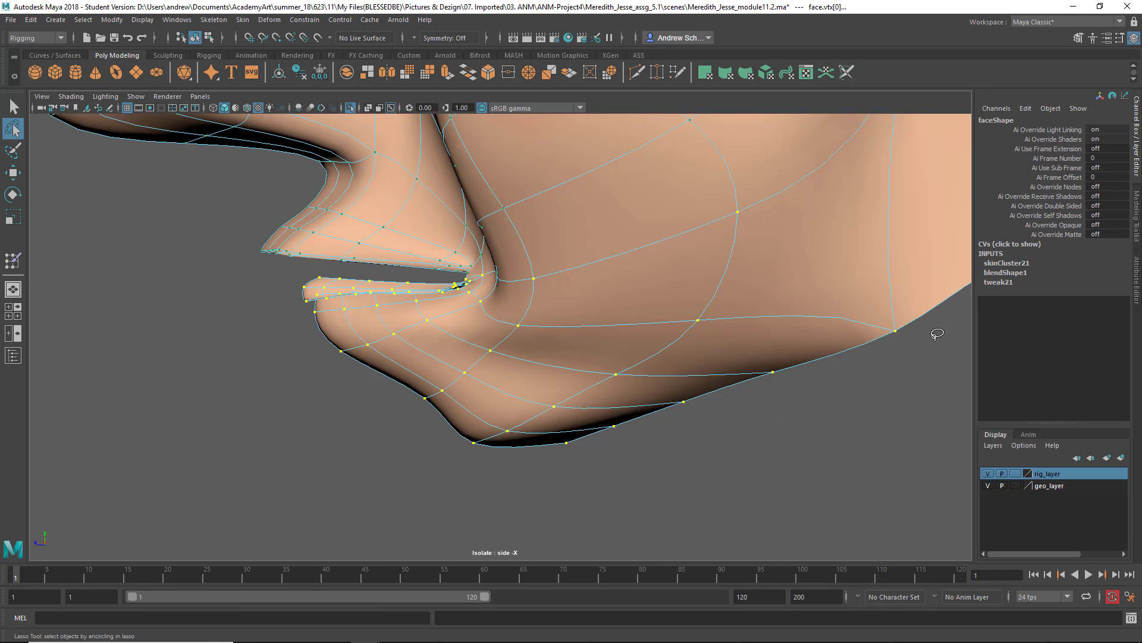
mouse_move(928, 322)
left_mouse_down()
mouse_move(797, 324)
mouse_move(643, 404)
mouse_move(833, 348)
mouse_move(887, 309)
left_mouse_up()
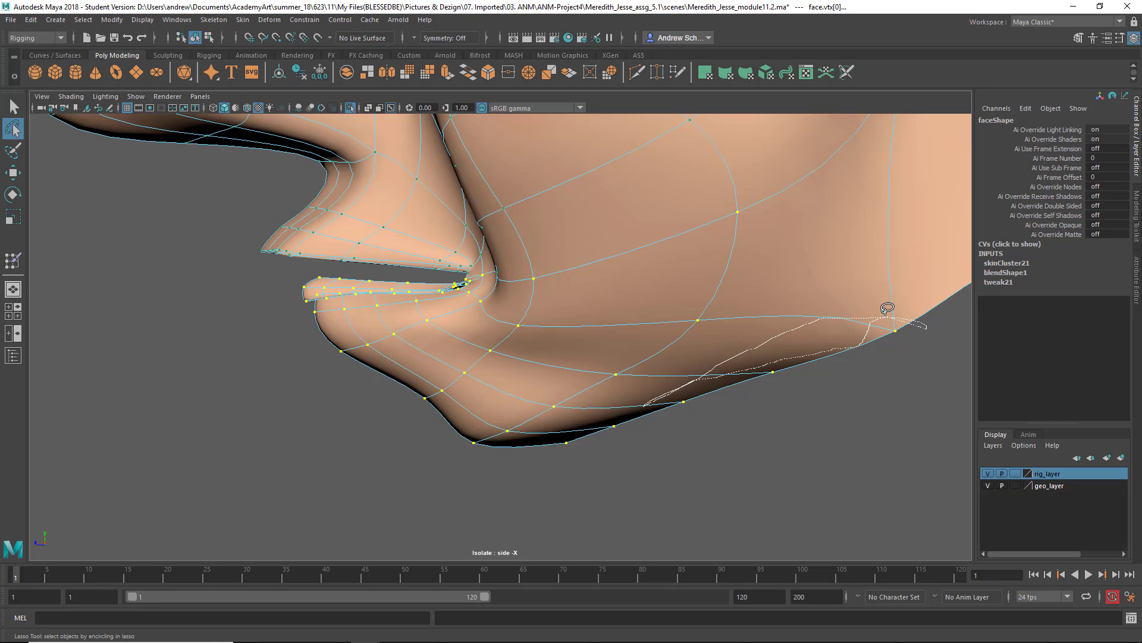
left_click_drag(887, 309, 887, 309)
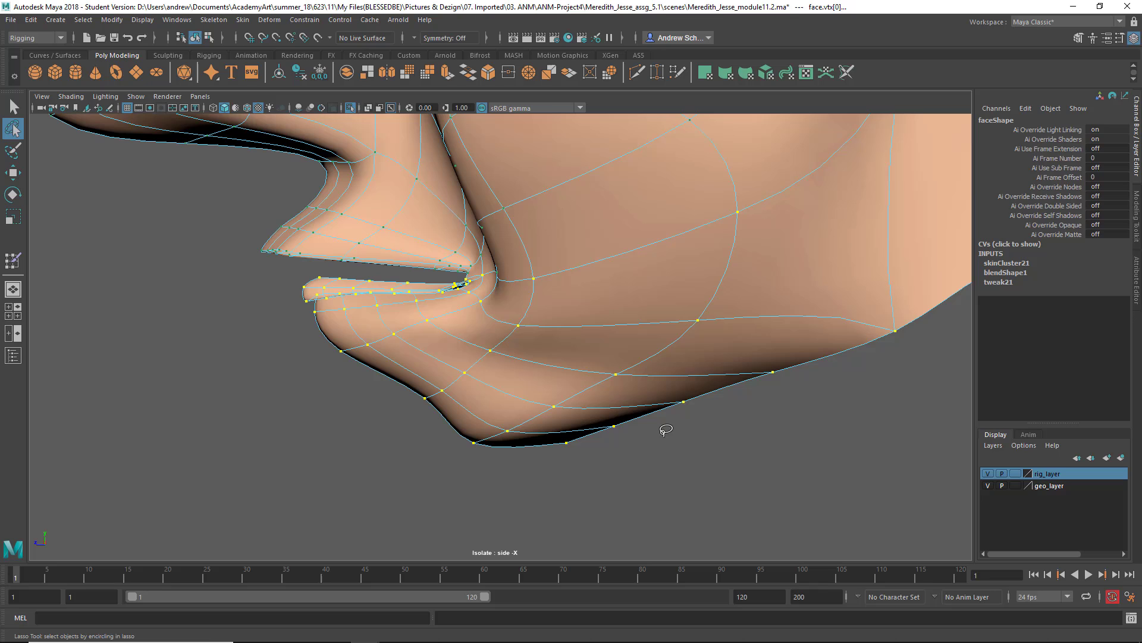
double_click(14, 264)
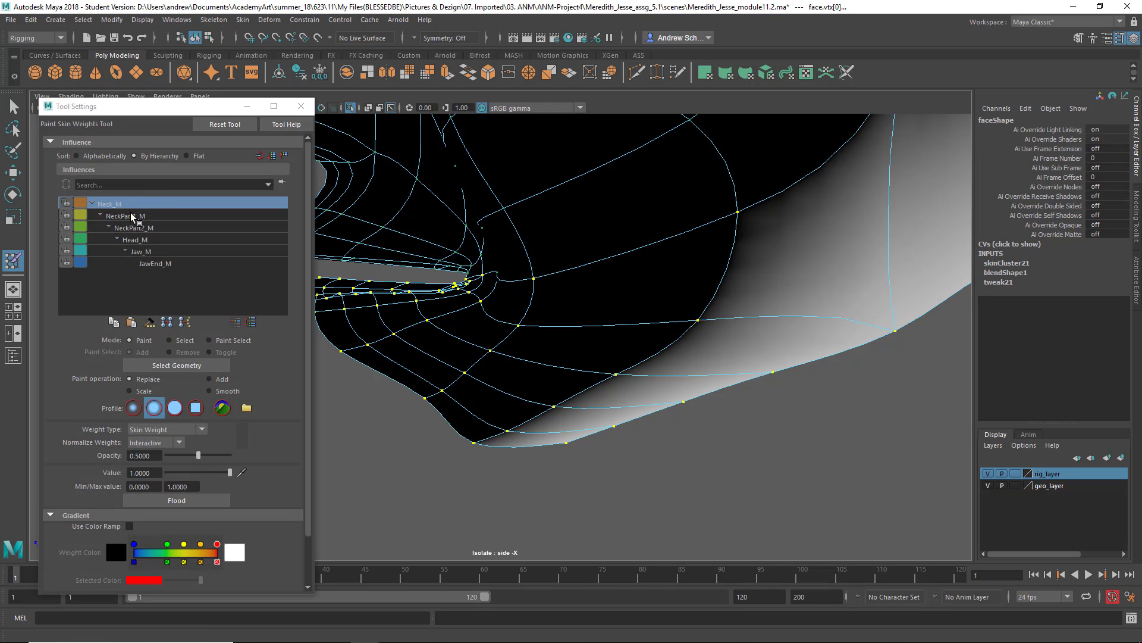
- Flood the selected jaw vertices fully to Jaw_M and return to object mode
left_click(153, 252)
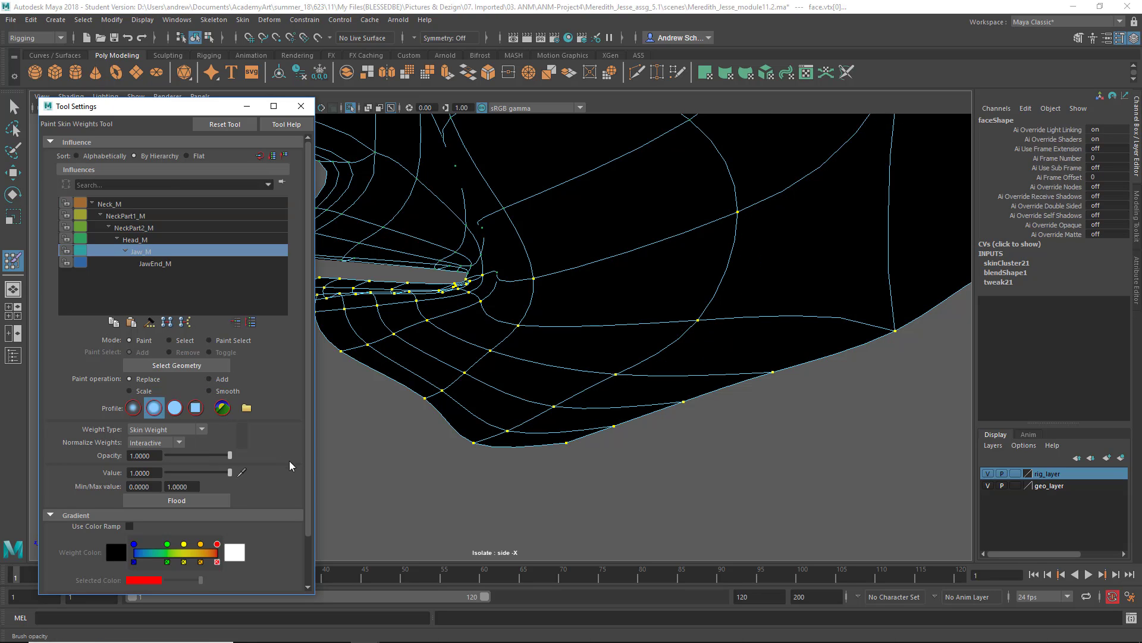
left_click(172, 502)
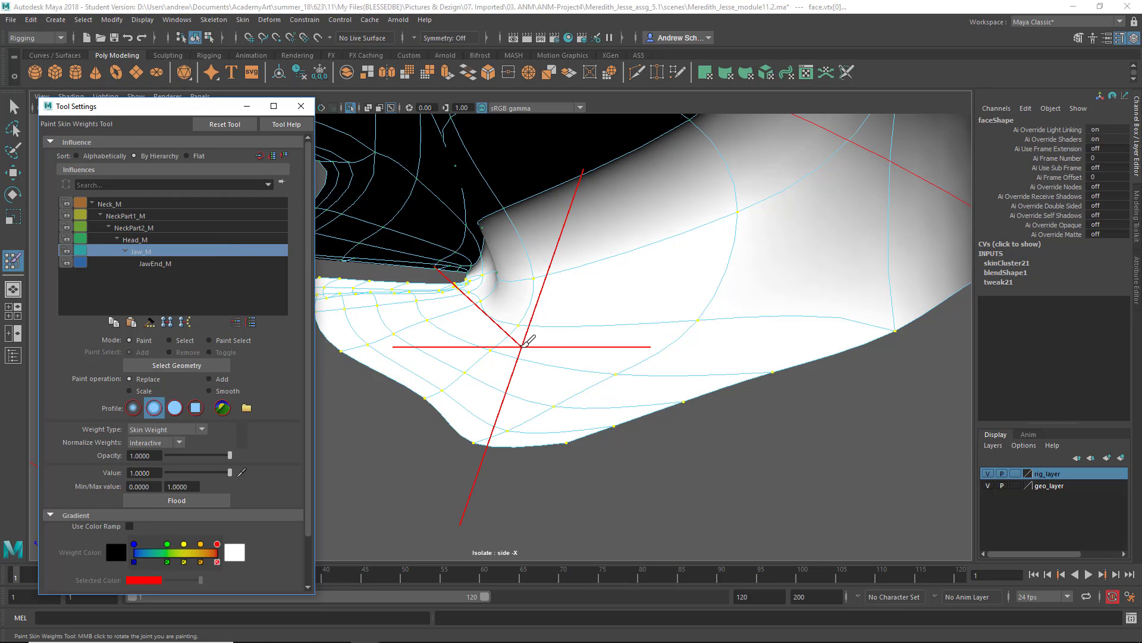
key("q")
right_click_drag(509, 330, 590, 239)
key("F8")
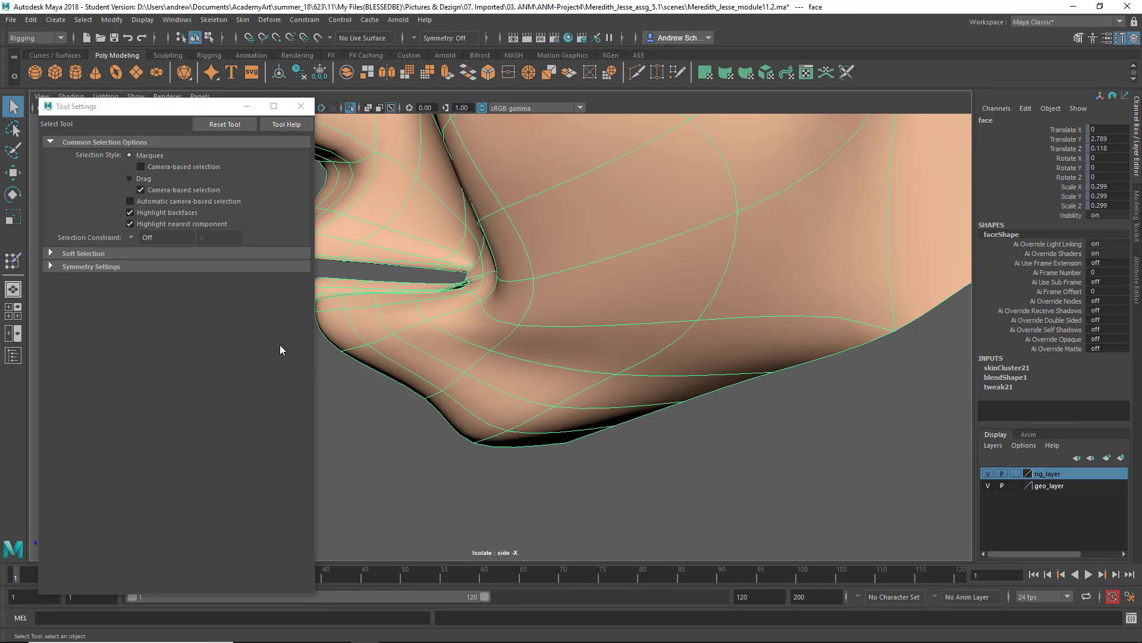
- Smooth the Jaw_M weights over the face with one flood, then close the paint settings
left_click(13, 260)
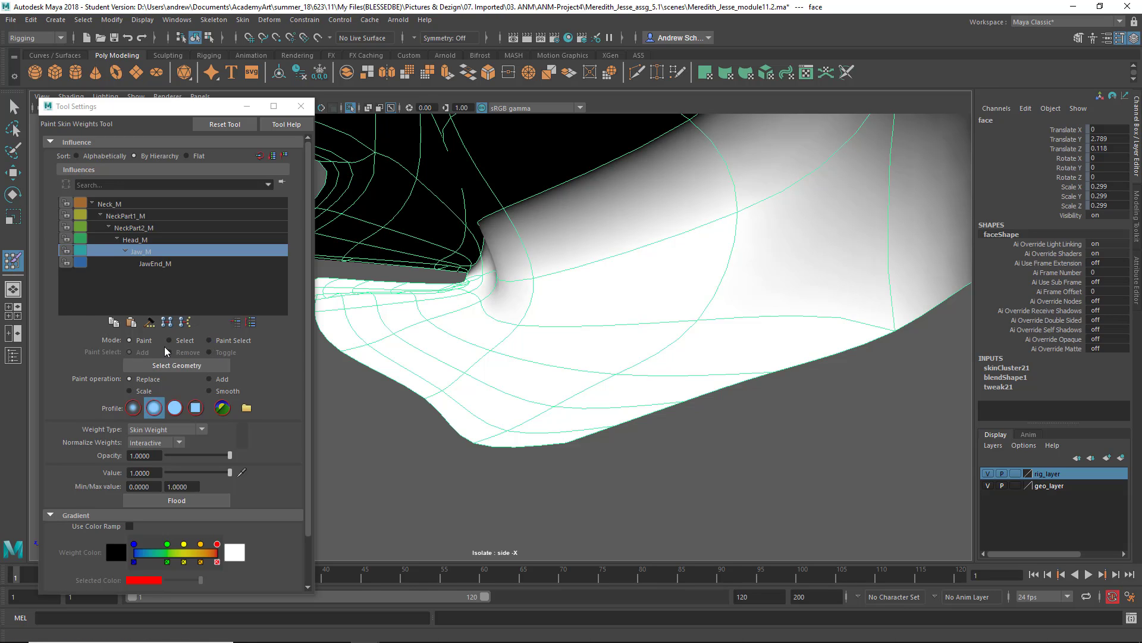
left_click(225, 391)
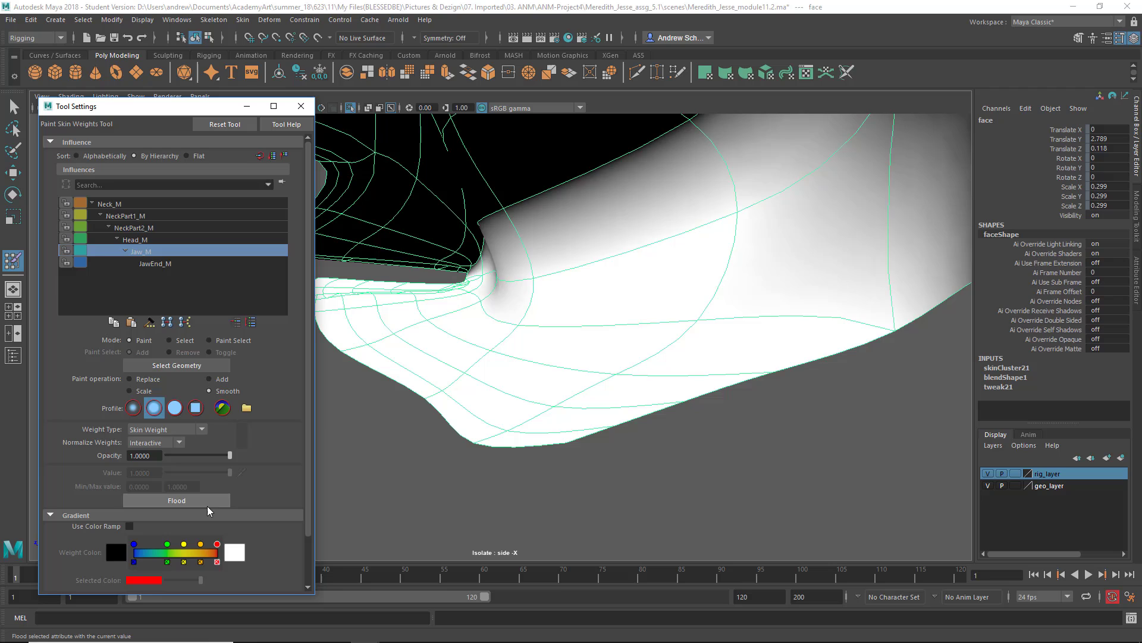
left_click(207, 505)
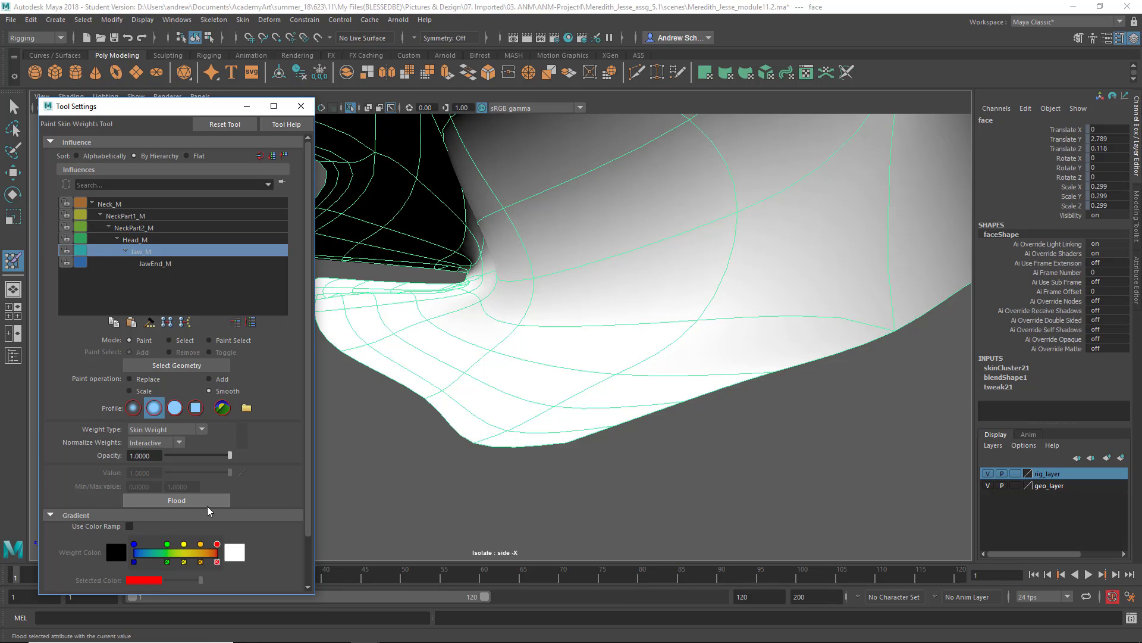
left_click(207, 505)
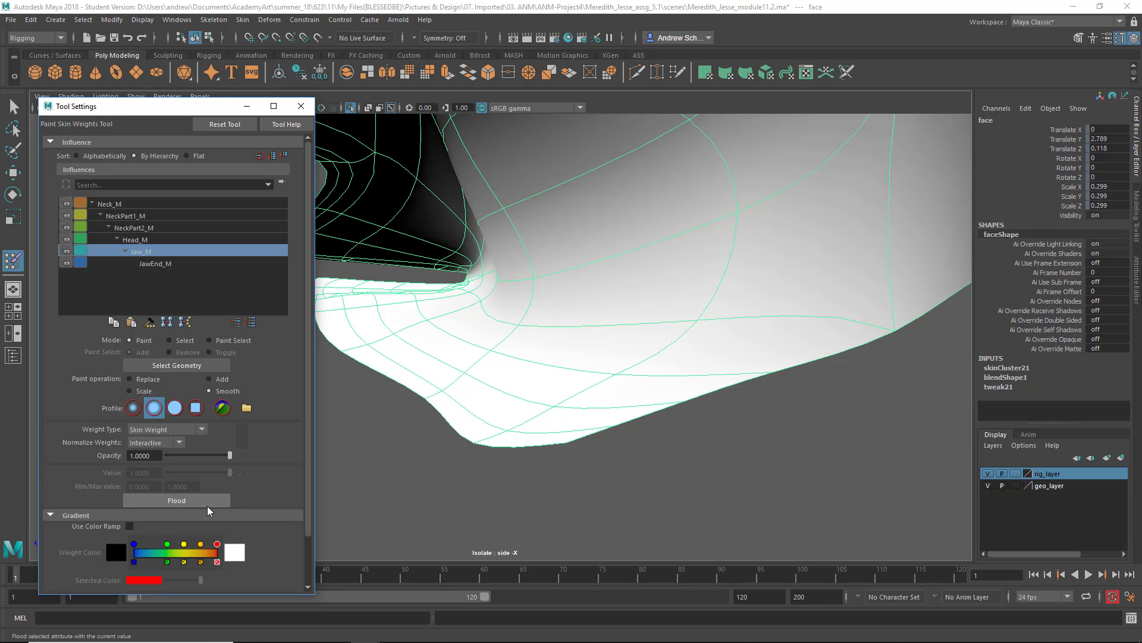
key("ctrl+z")
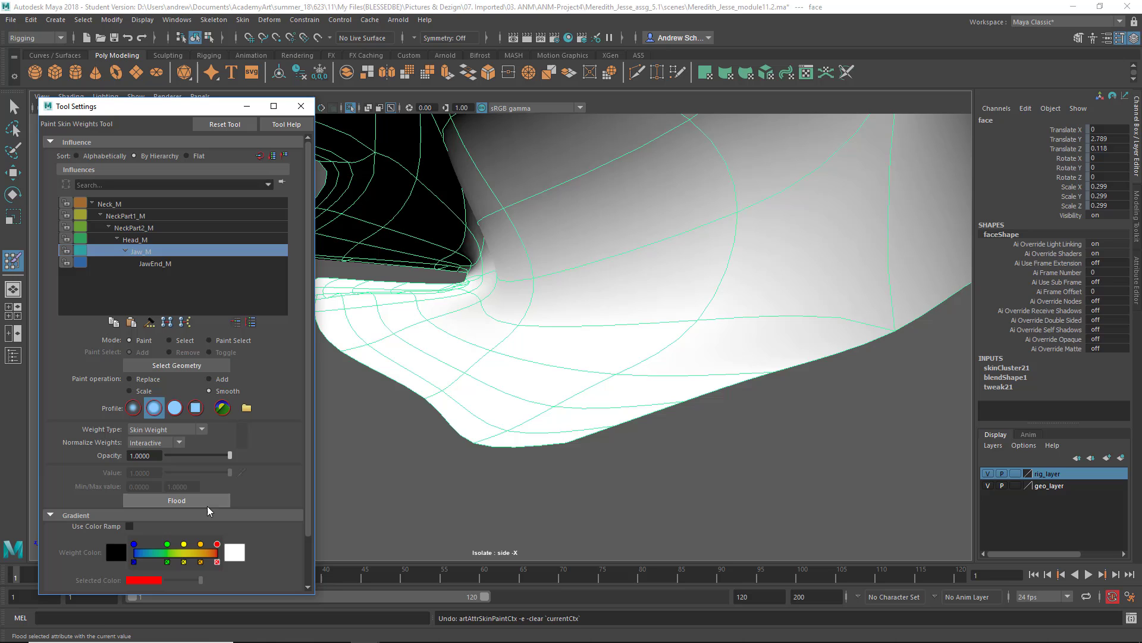
left_click(303, 106)
key("q")
mouse_move(274, 328)
right_mouse_down("alt")
mouse_move(89, 327)
mouse_move(352, 327)
mouse_move(325, 327)
right_mouse_up("alt")
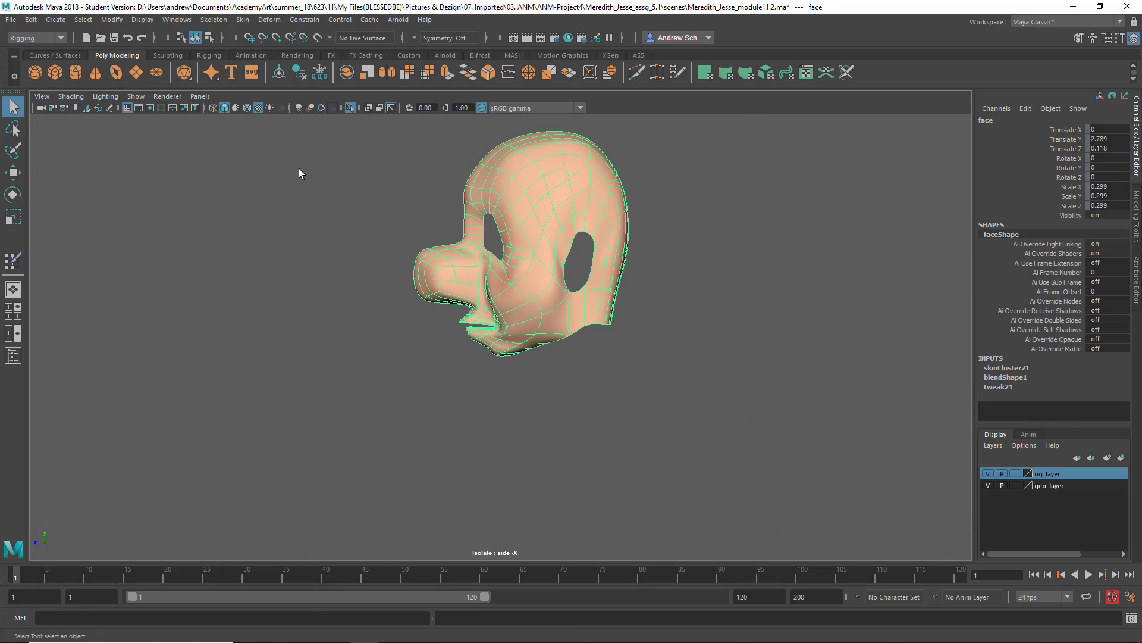
- Turn off Isolate Select to show the full Mario rig and view his head in perspective
left_click(351, 107)
left_click(359, 320)
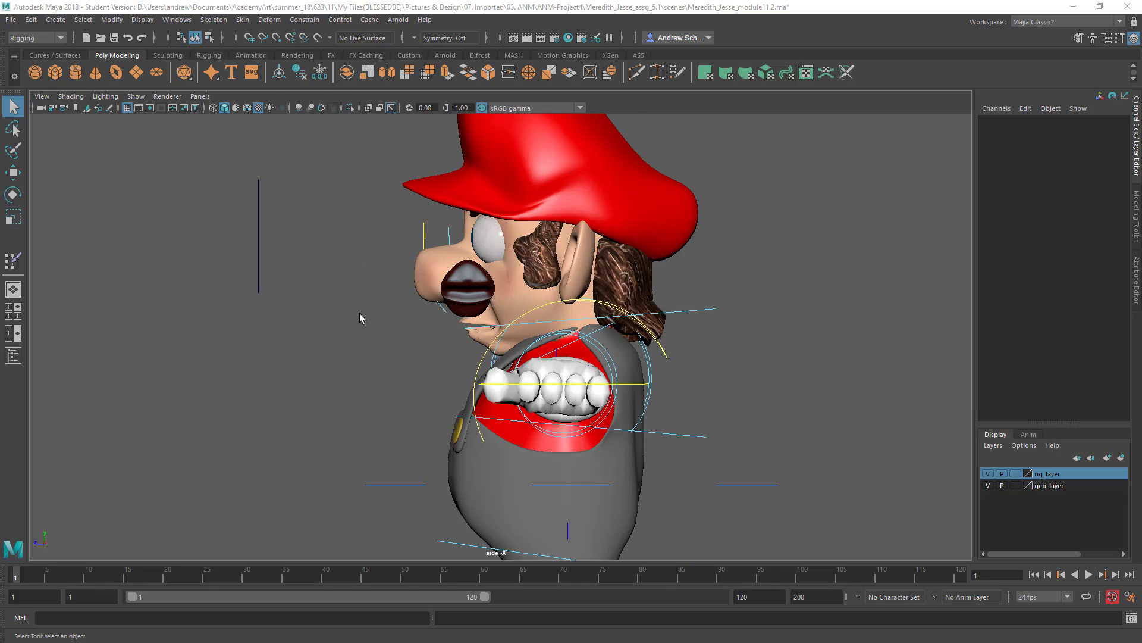
key("space")
key("space")
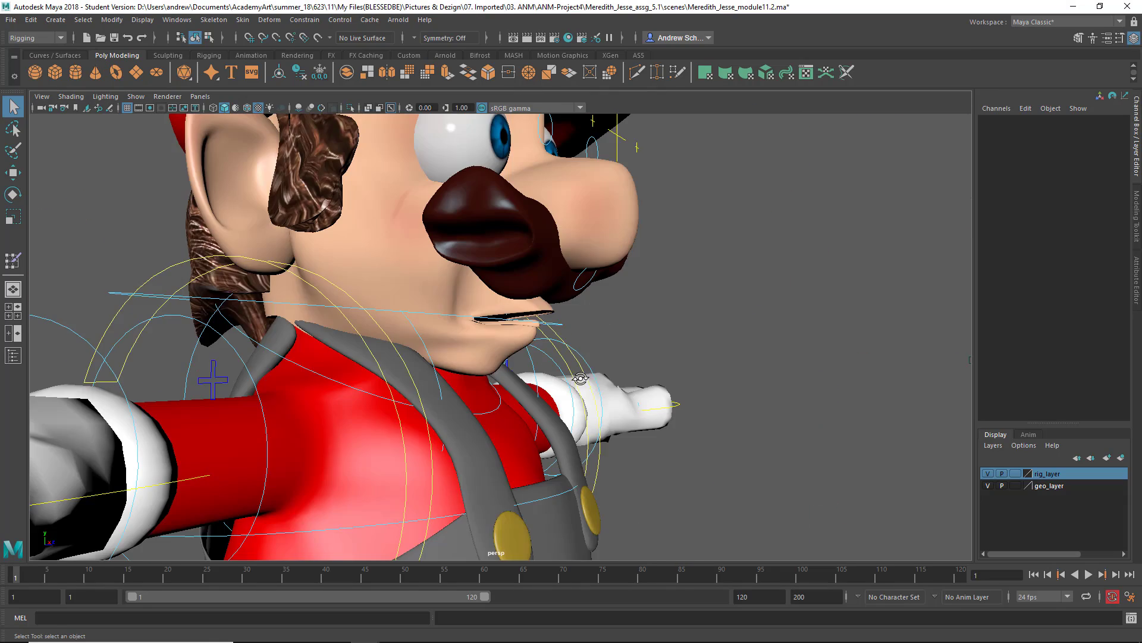
left_click_drag(559, 296, 406, 384, "alt")
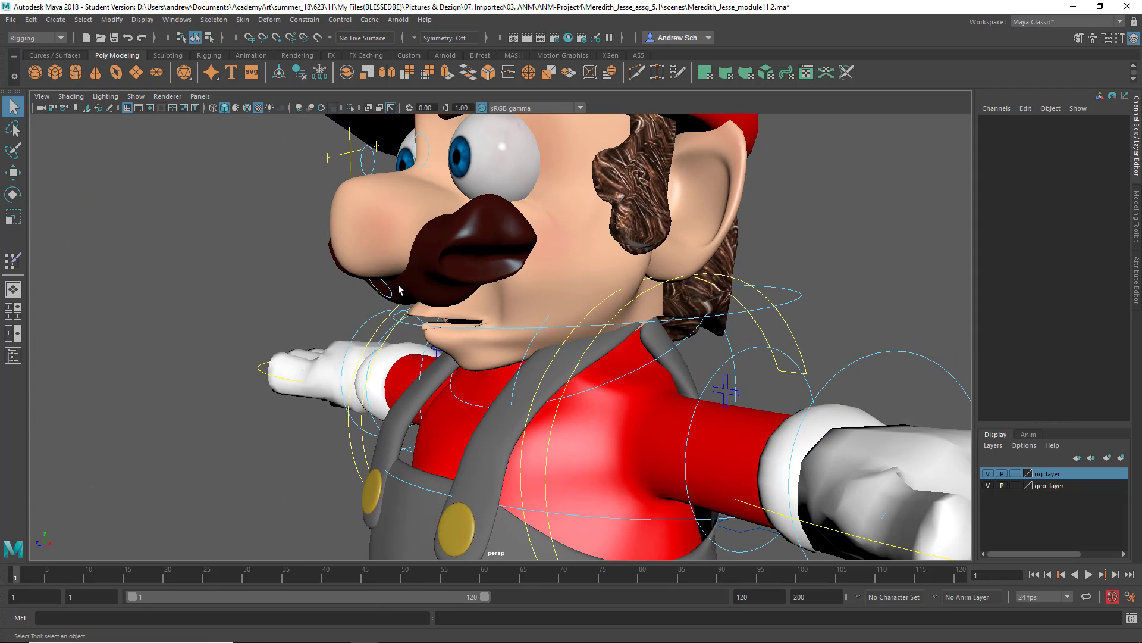
- Rotate FKJaw_M to test-open the jaw, undo back to closed, and select the mustache
left_click(397, 288)
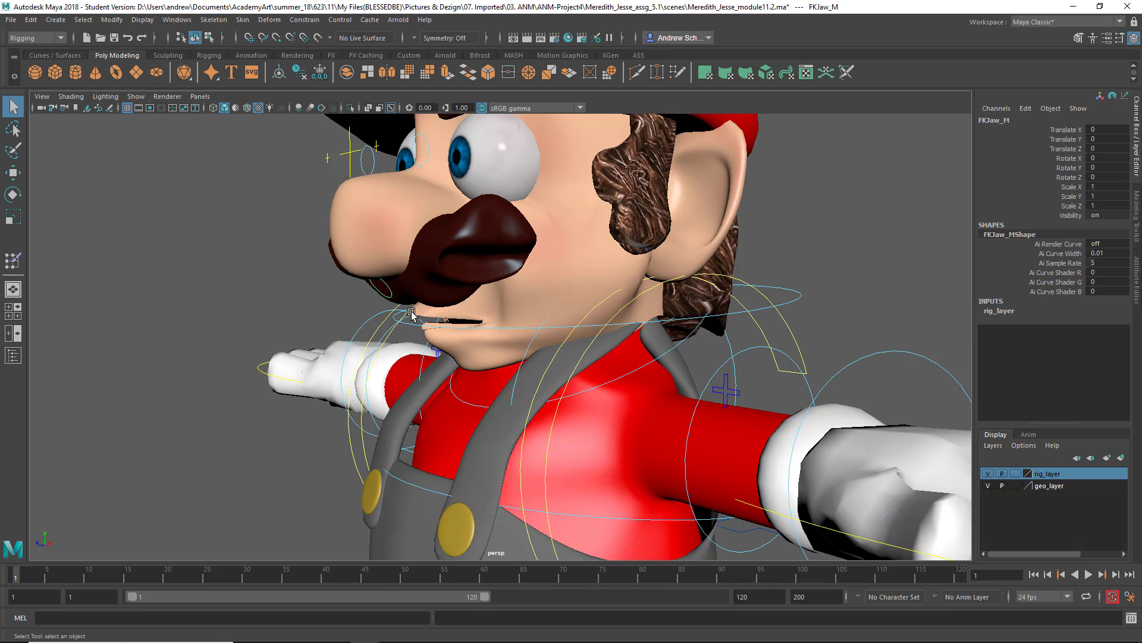
key("e")
left_click_drag(476, 278, 509, 317)
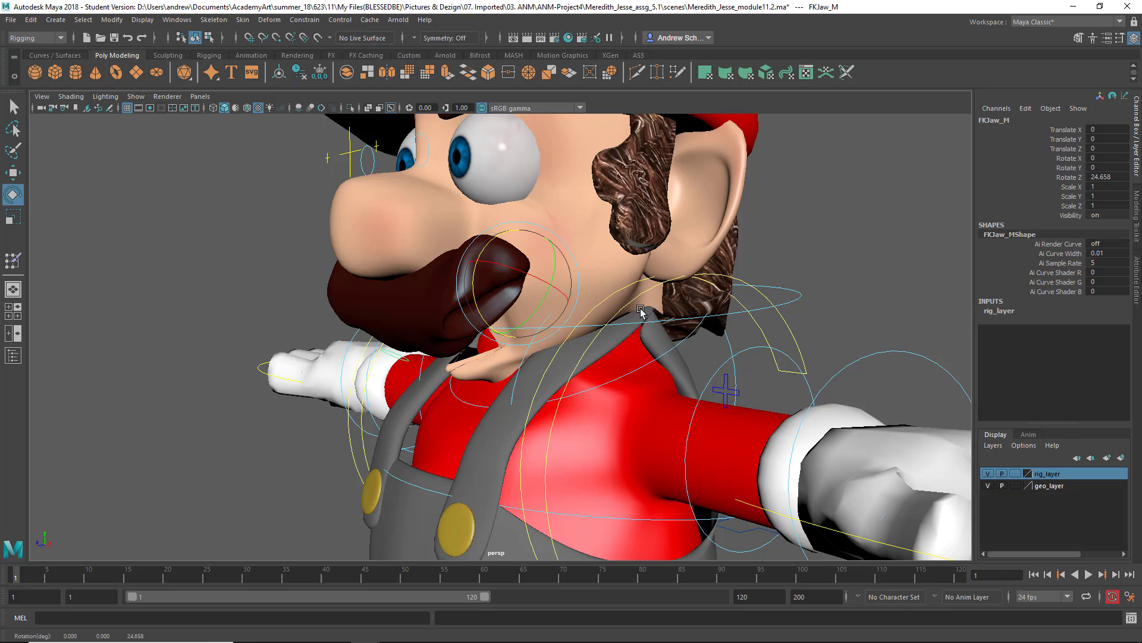
key("ctrl+z")
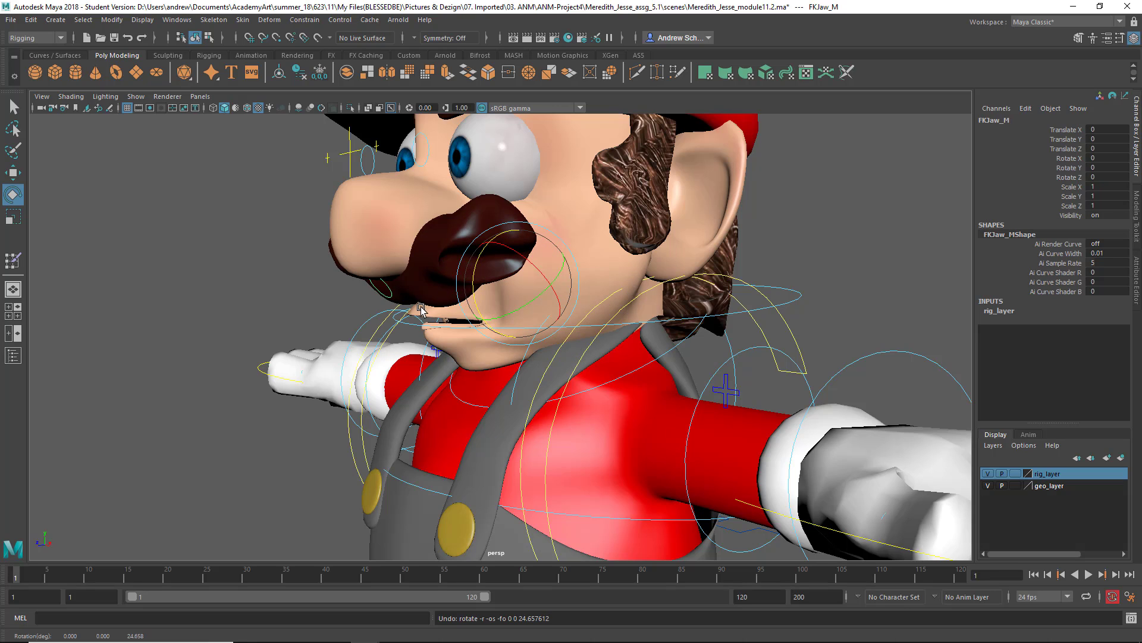
left_click(425, 281)
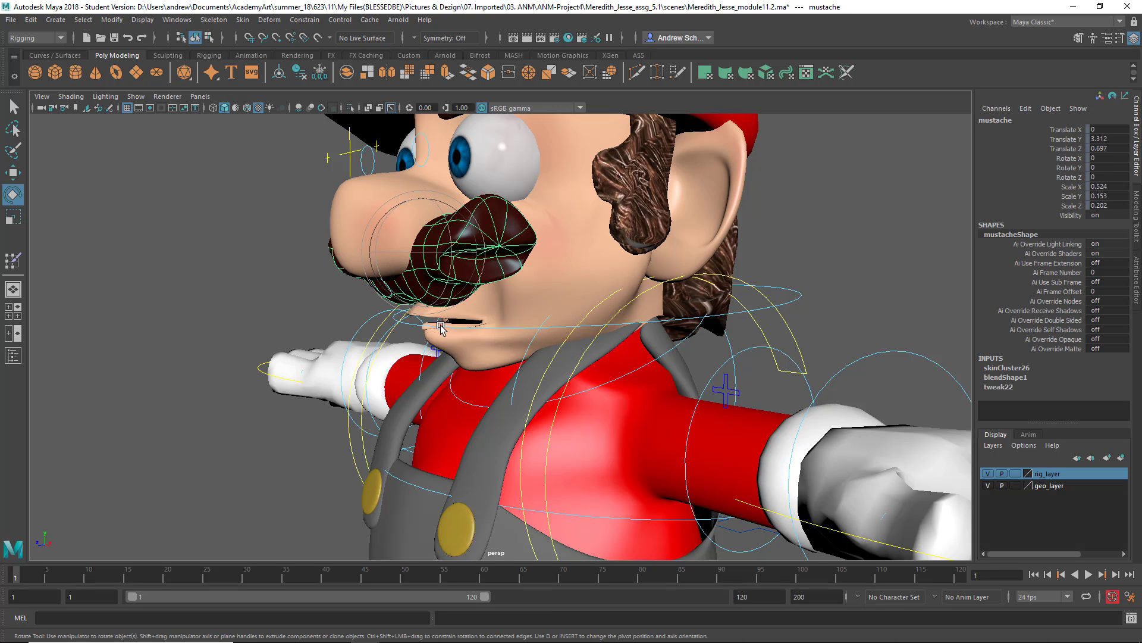
- Flood the mustache with Replace value 1 on Head_M in Paint Skin Weights, then close the settings
left_click(12, 260)
double_click(12, 260)
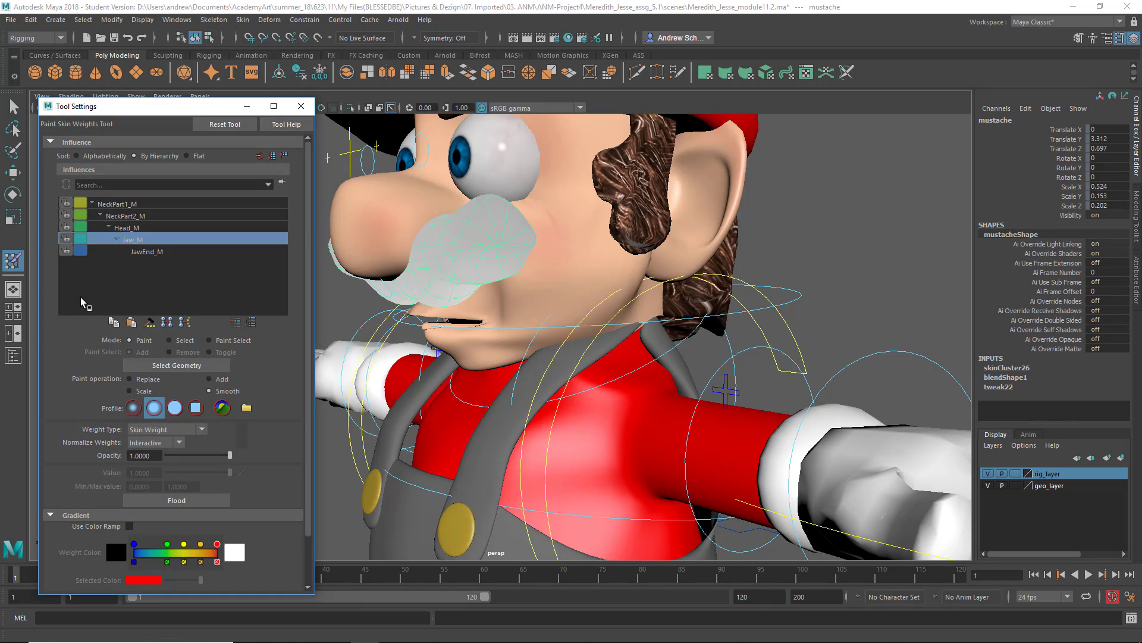
left_click(148, 227)
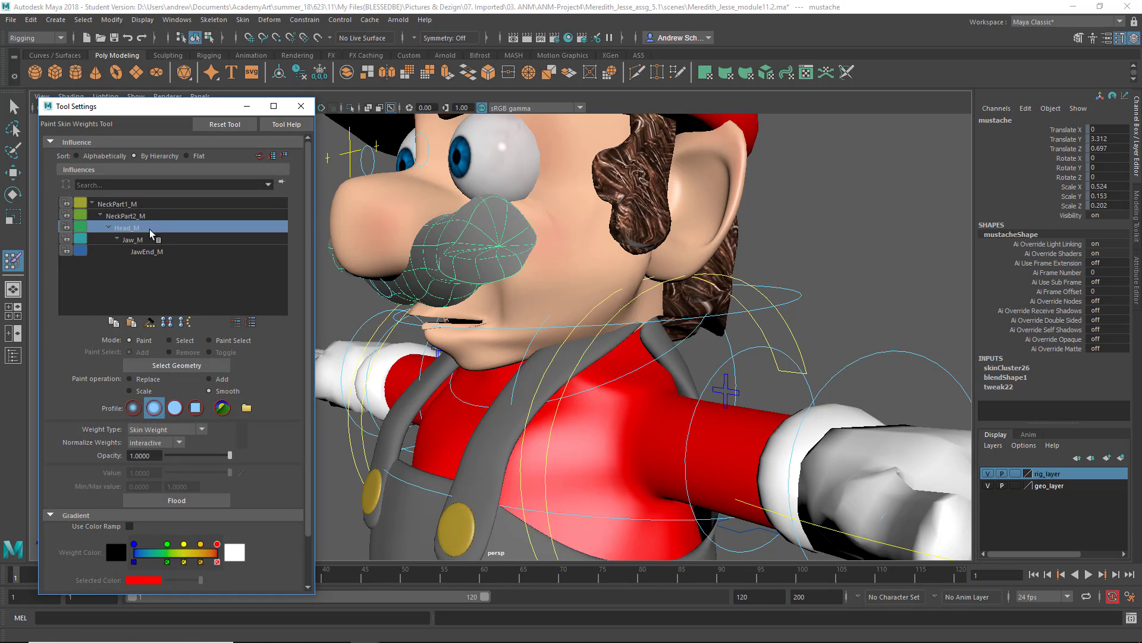
left_click(145, 380)
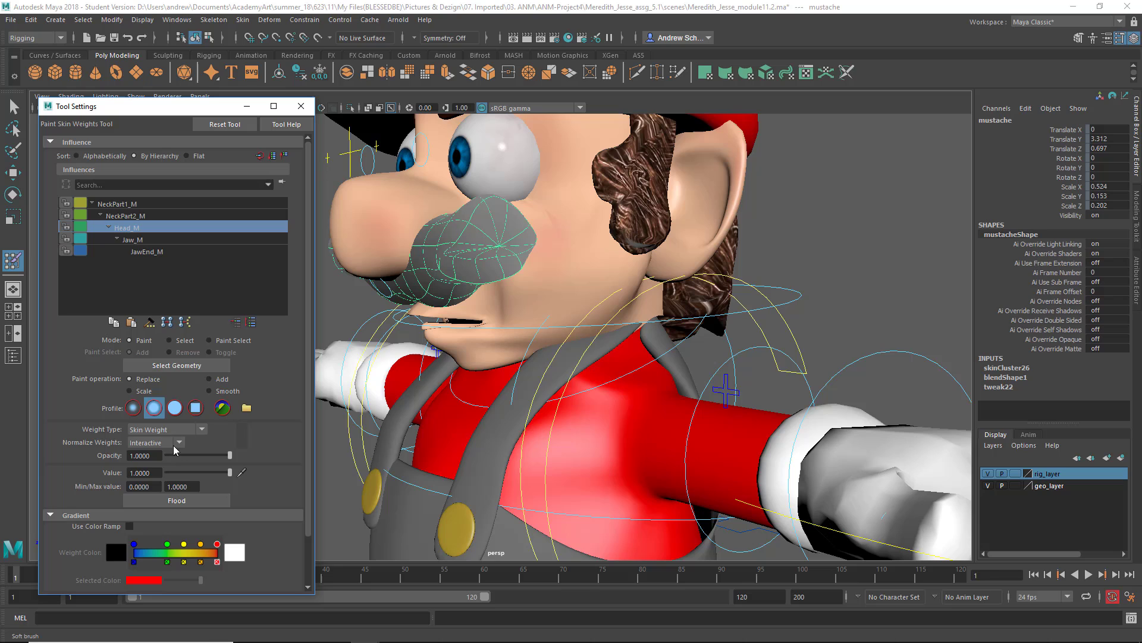
left_click(177, 500)
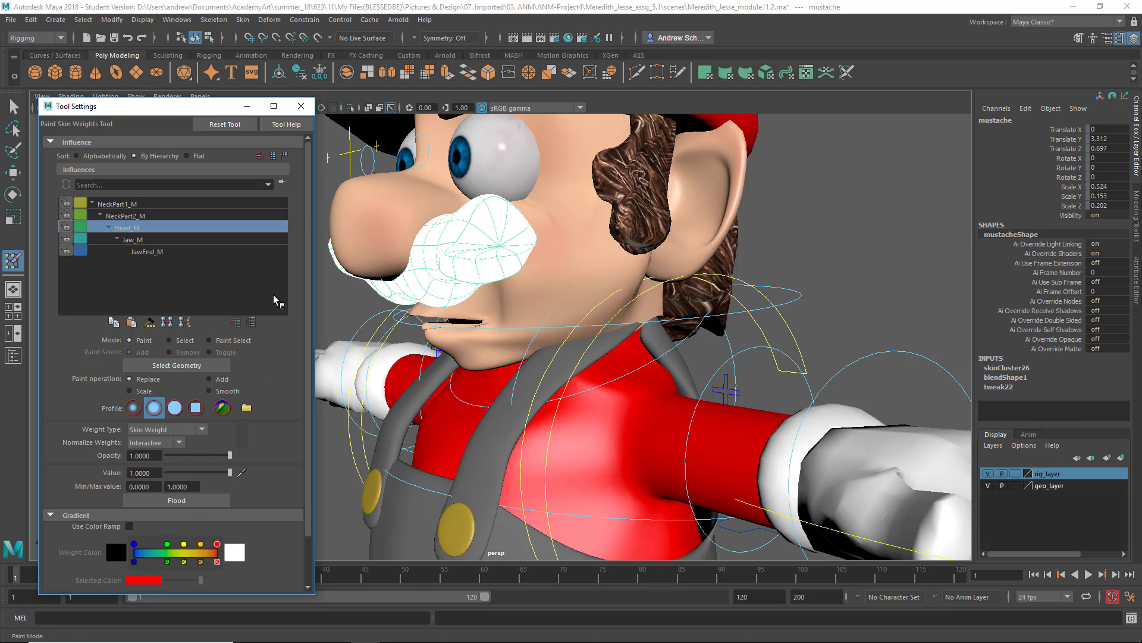
left_click(300, 107)
- Move all FKJaw_M control vertices downward and scale the curve larger
key("q")
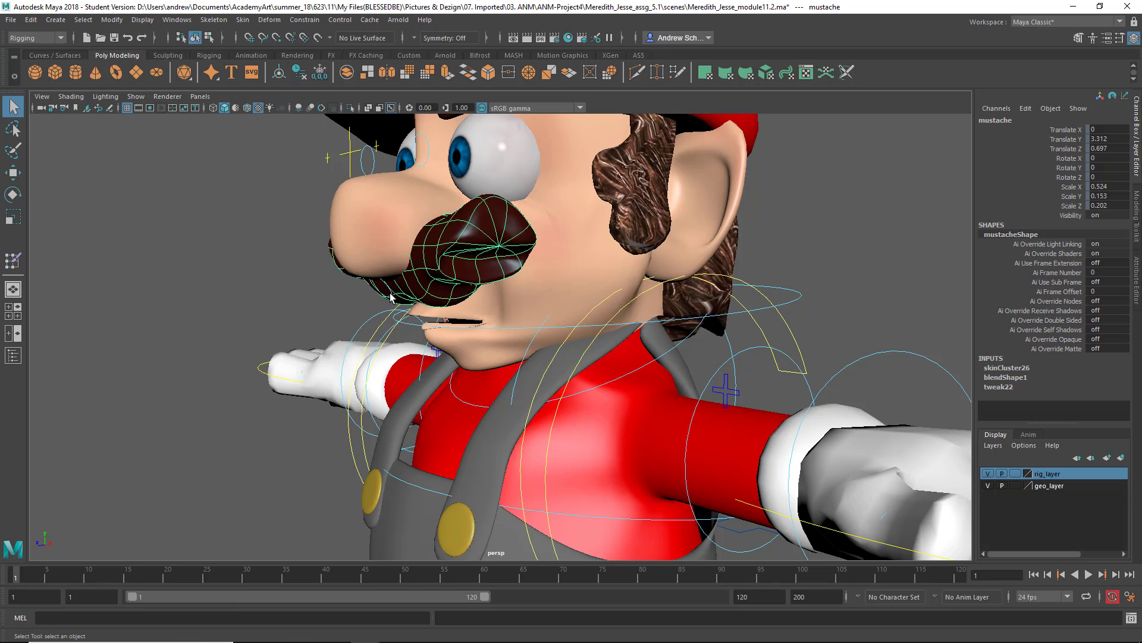
left_click(391, 297)
left_click_drag(367, 310, 313, 305, "alt")
right_click_drag(239, 277, 187, 272)
left_click_drag(288, 253, 406, 315)
key("w")
left_click_drag(380, 251, 416, 320)
key("r")
- Back in object mode, rotate FKJaw_M to test the jaw, undo to closed, and select the face mesh
key("F8")
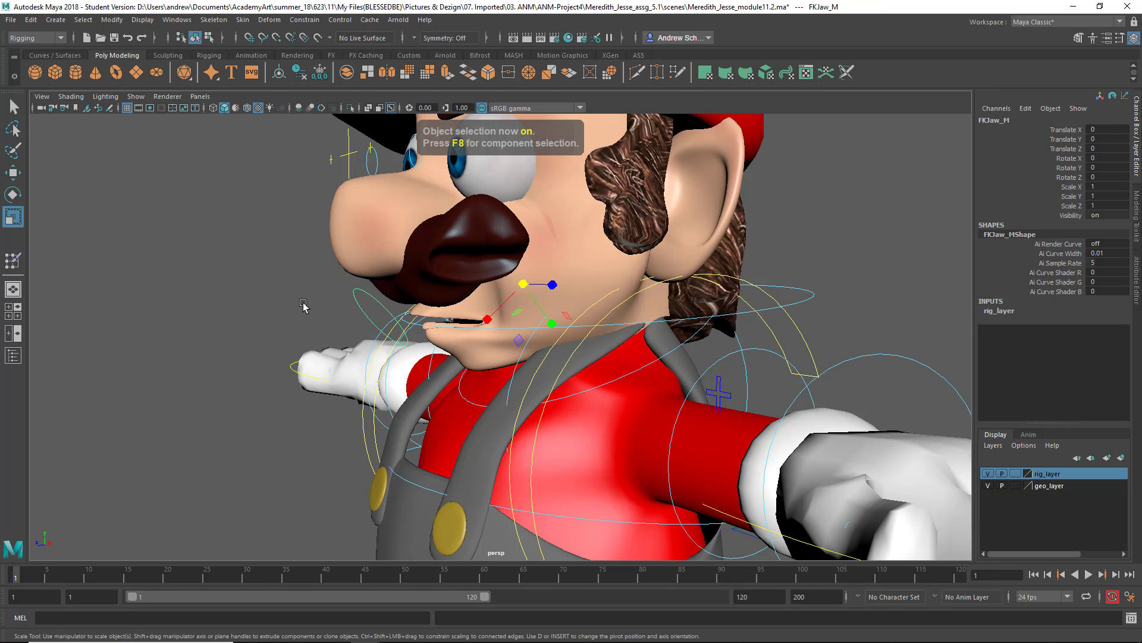
key("e")
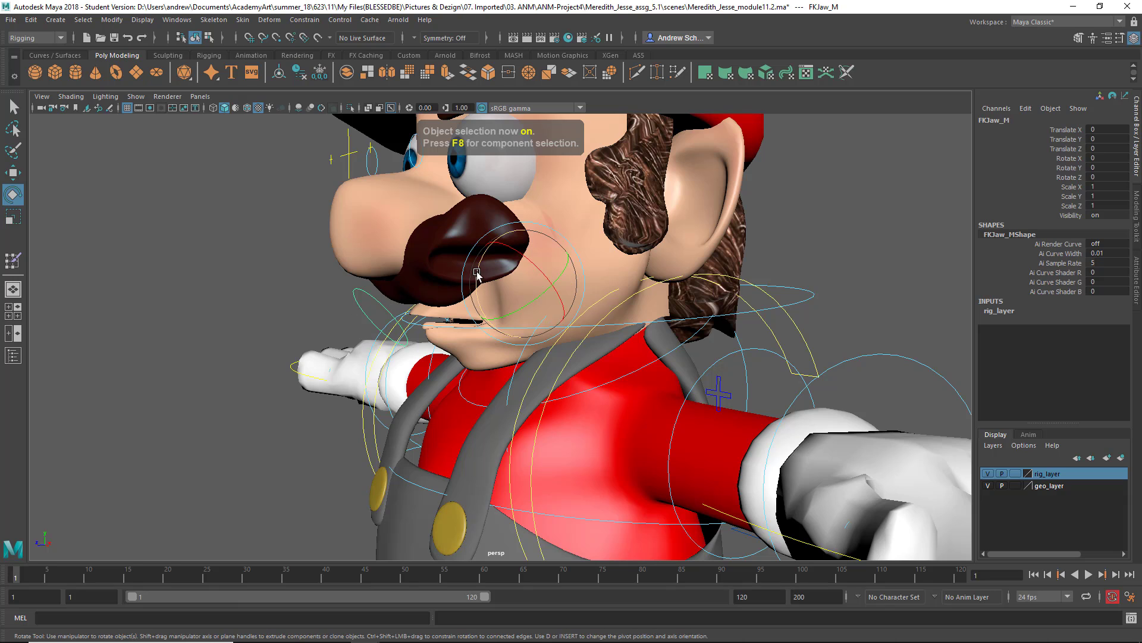
mouse_move(477, 275)
left_mouse_down()
mouse_move(479, 286)
mouse_move(481, 274)
left_mouse_up()
key("ctrl+z")
key("ctrl+z")
key("ctrl+z")
key("ctrl+z")
key("ctrl+z")
key("ctrl+z")
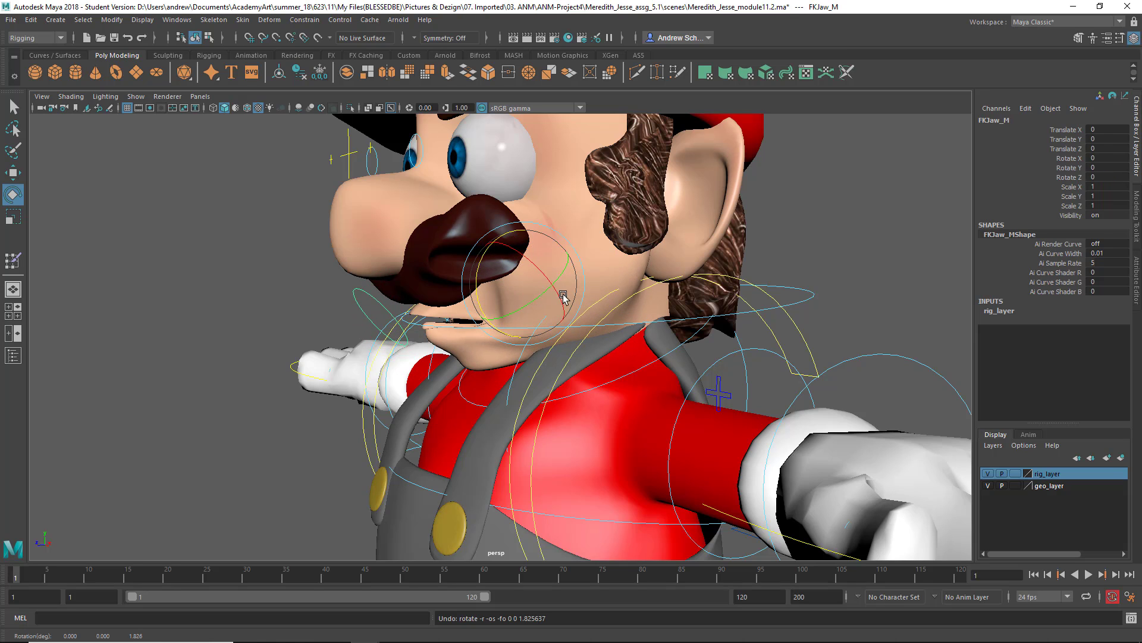
left_click(596, 241)
- In side view, isolate the face mesh and select the vertices along the back of the jaw
key("space")
left_click_drag(364, 224, 481, 221)
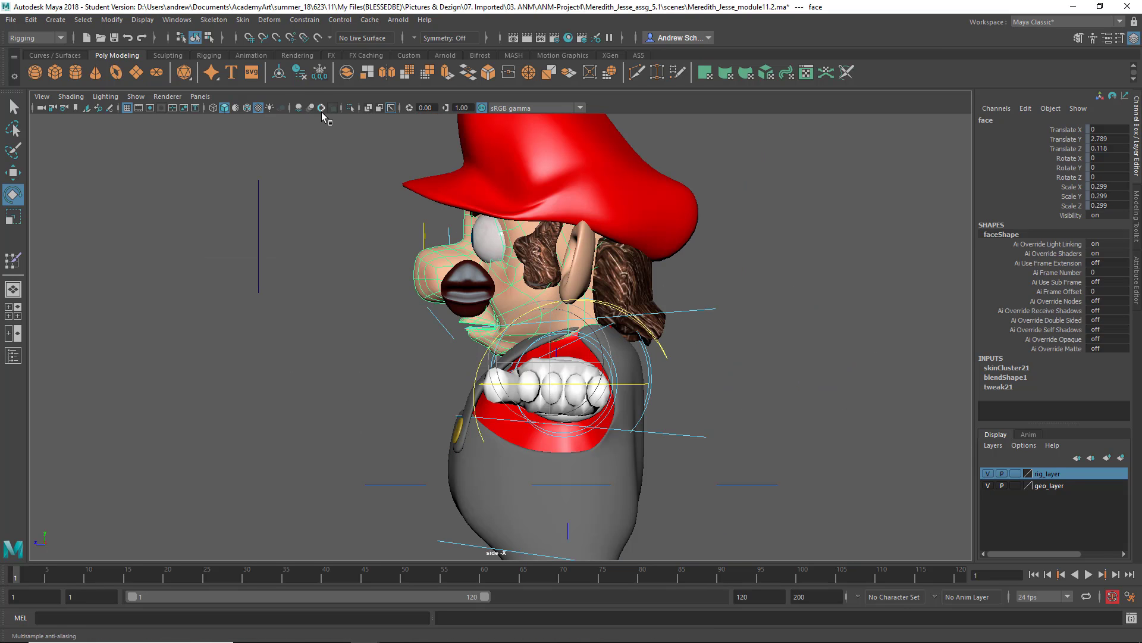
left_click(350, 107)
scroll(350, 252, "up", 4)
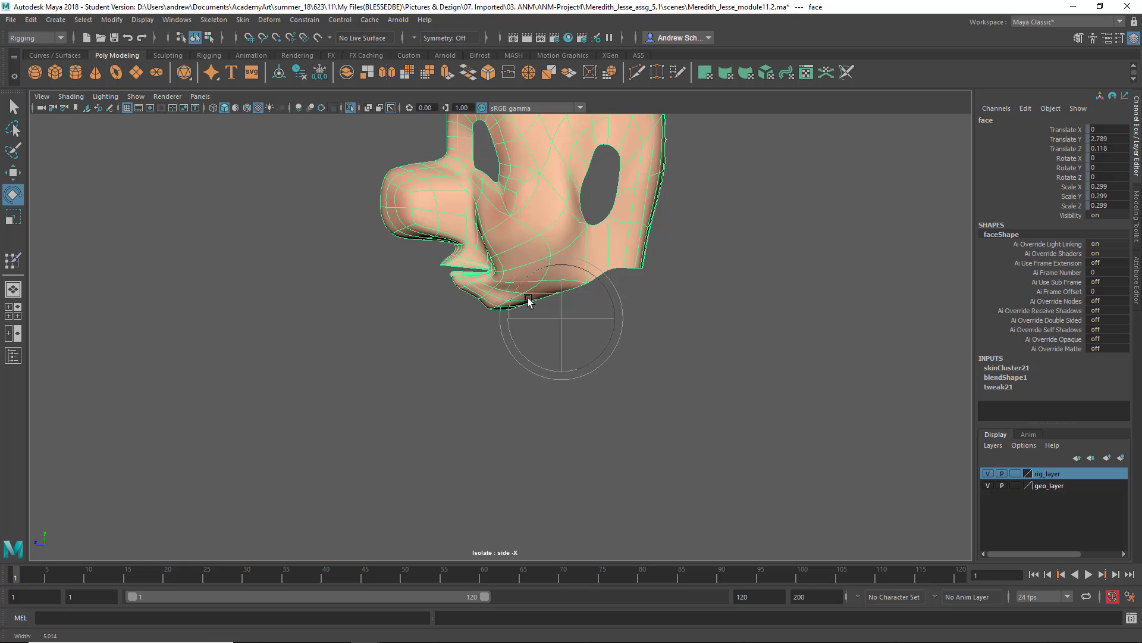
right_click_drag(528, 300, 535, 300, "alt")
right_click_drag(655, 259, 608, 261)
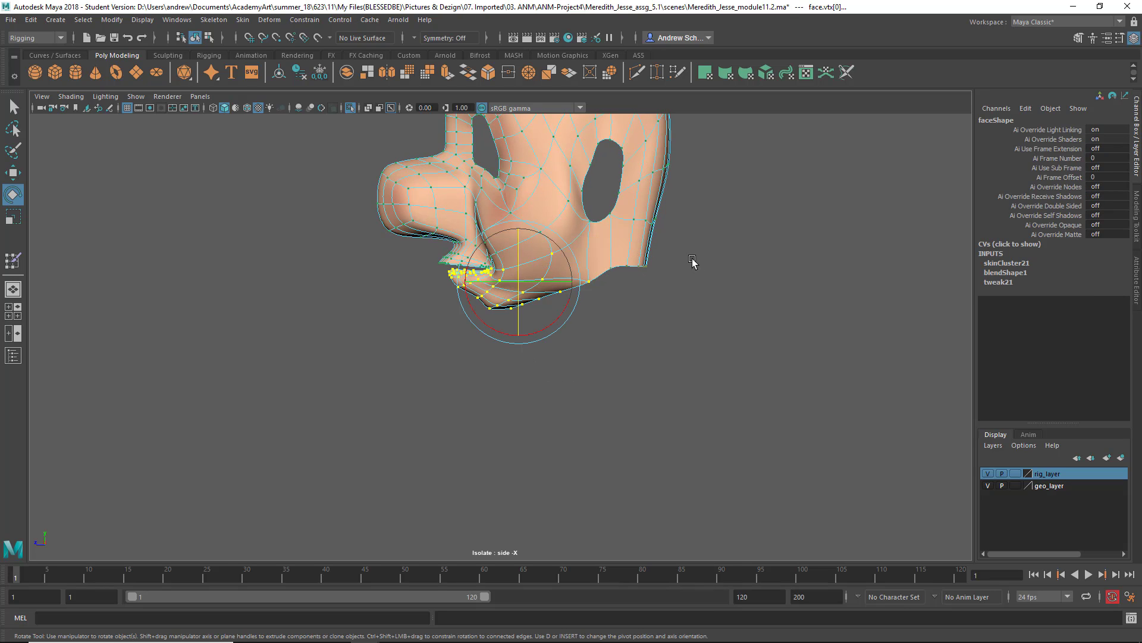
left_click_drag(692, 260, 551, 342)
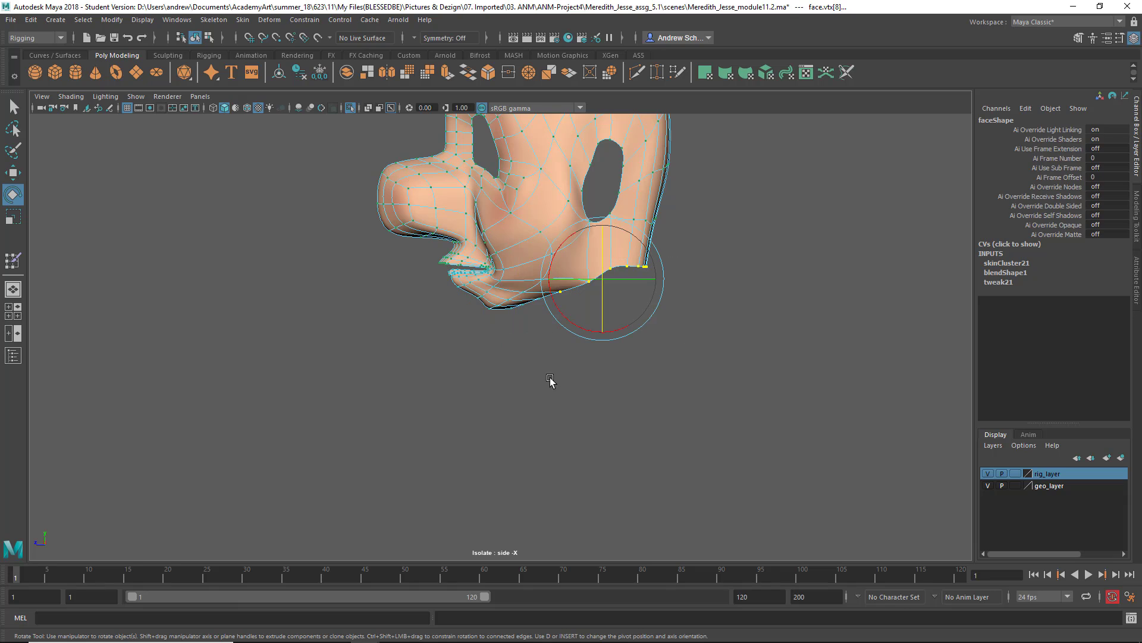
- Flood Neck_M weight onto the selected lower-jaw vertices in Paint Skin Weights
left_click(12, 261)
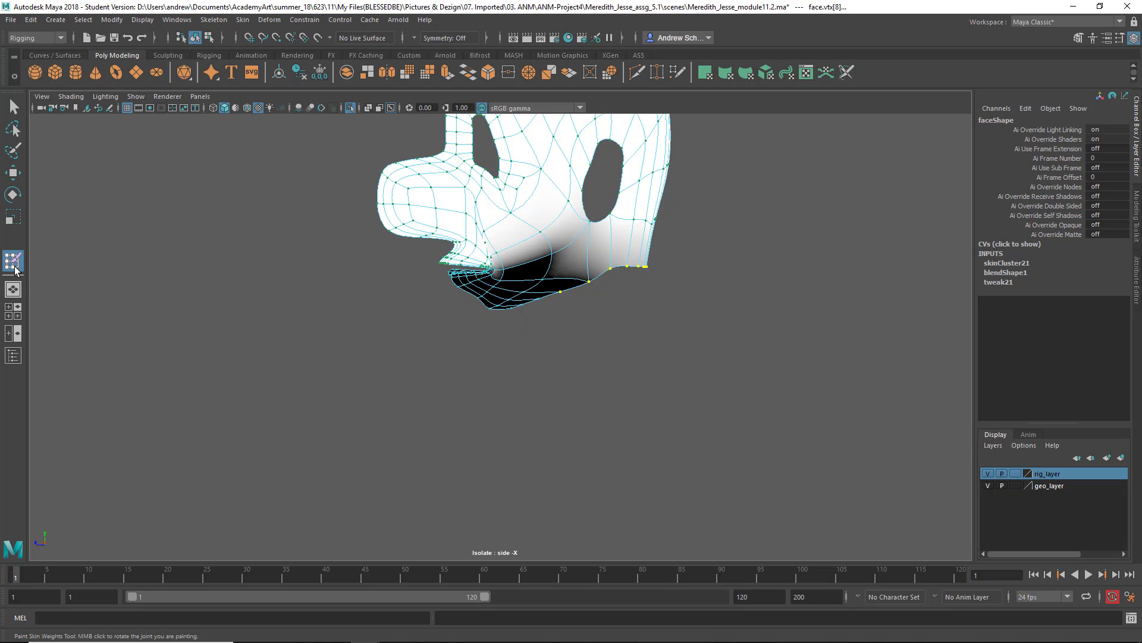
double_click(14, 267)
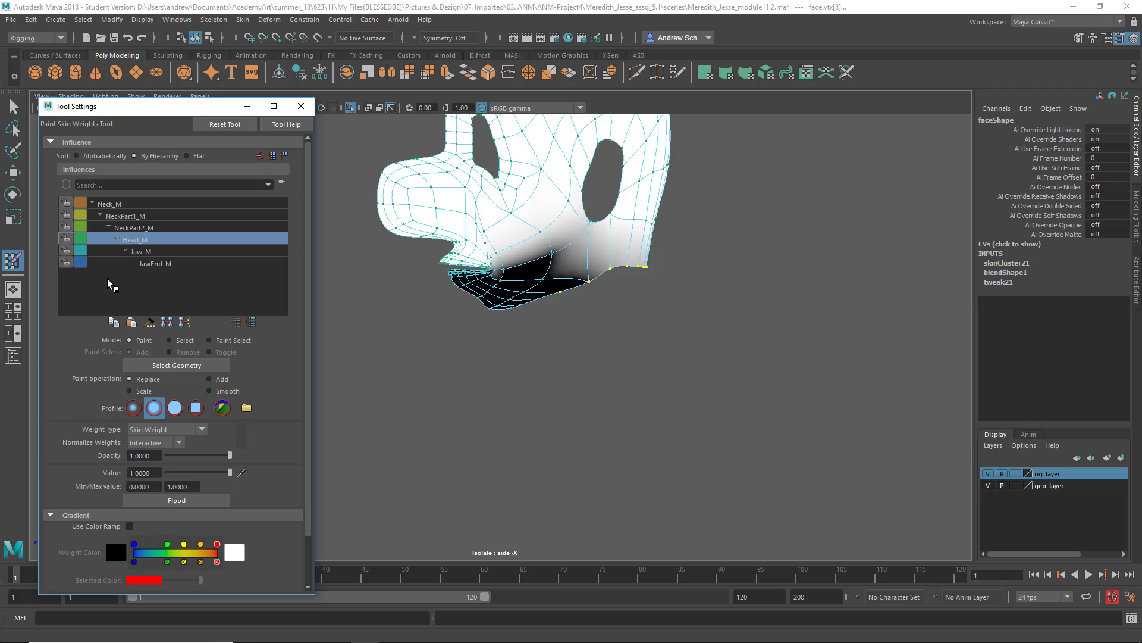
left_click(134, 213)
left_click(135, 206)
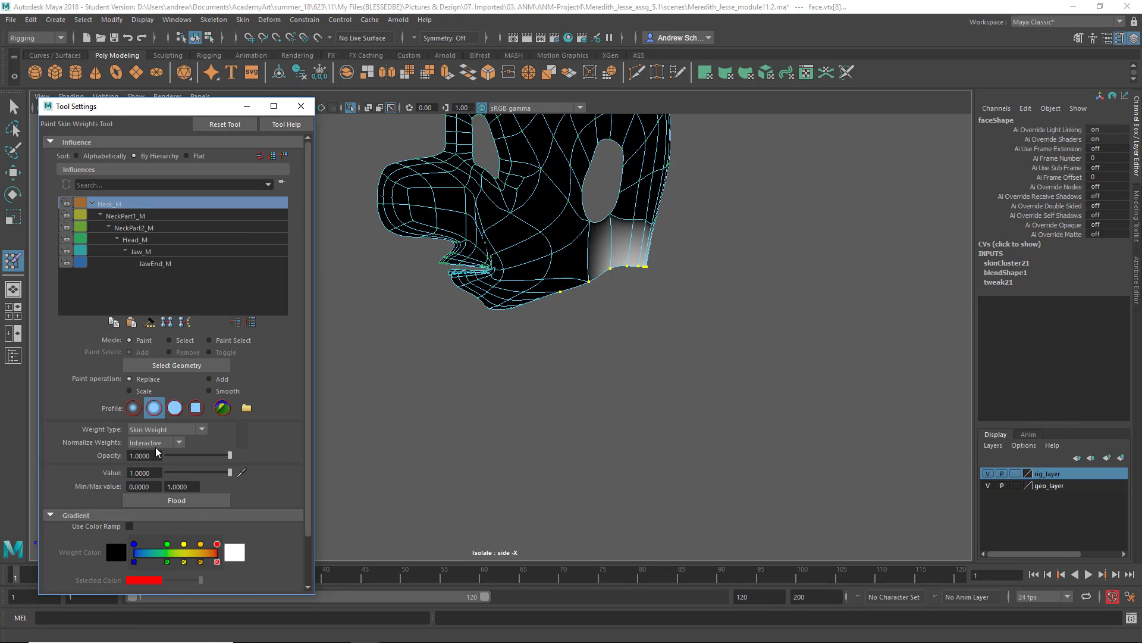
left_click(181, 498)
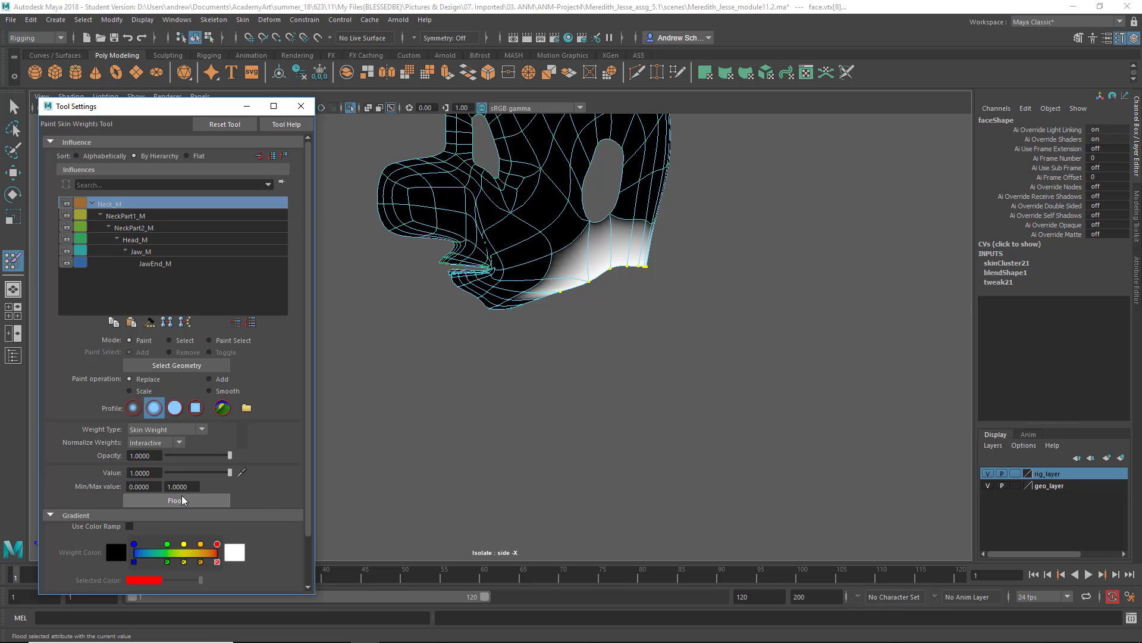
- Reselect the face mesh and flood a Smooth operation over its jaw weights, then exit the tool
key("q")
right_click_drag(508, 256, 578, 199)
left_click(553, 233)
left_click(12, 260)
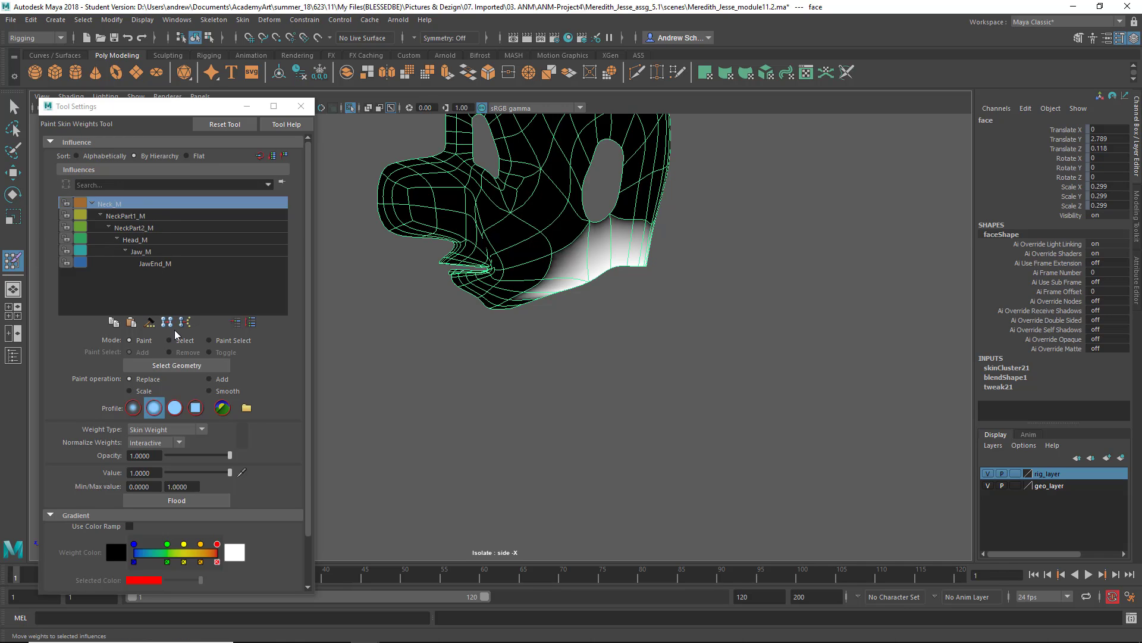
left_click(209, 391)
left_click(210, 505)
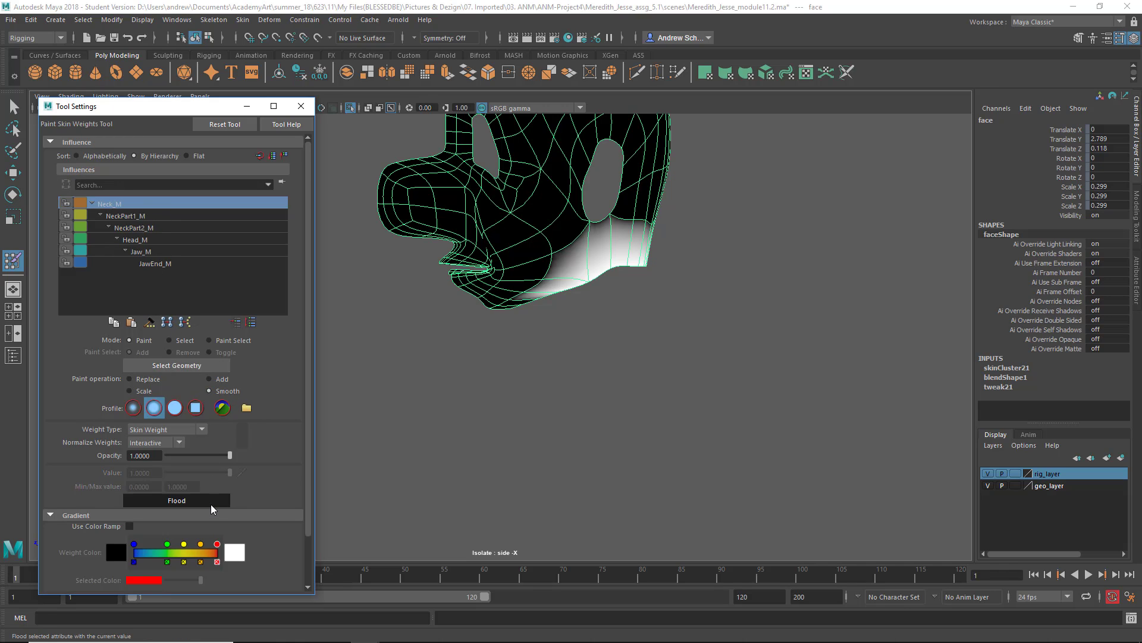
key("q")
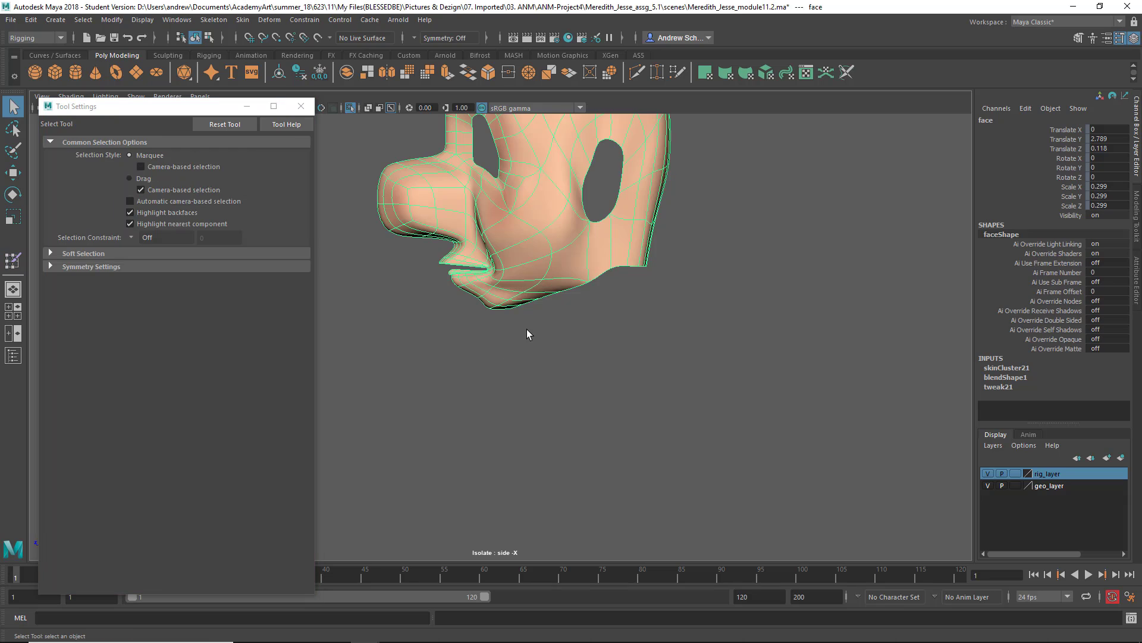
left_click(527, 330)
key("ctrl+shift+t")
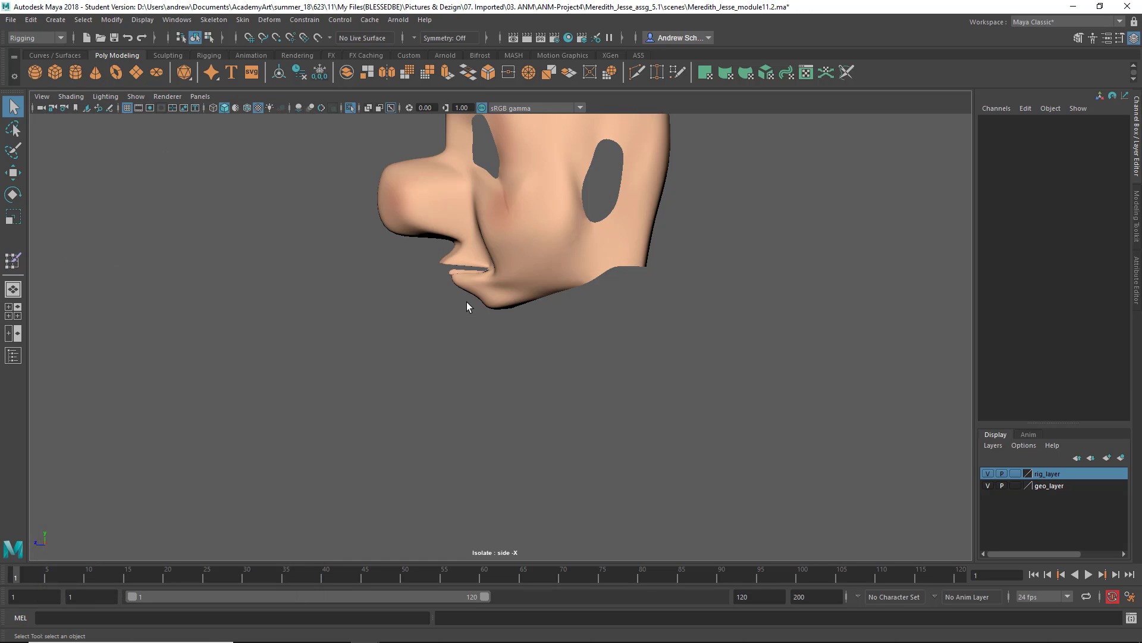
key("space")
- Show the full rig in perspective, rotate FKJaw_M open to check the face, then undo
left_click(348, 108)
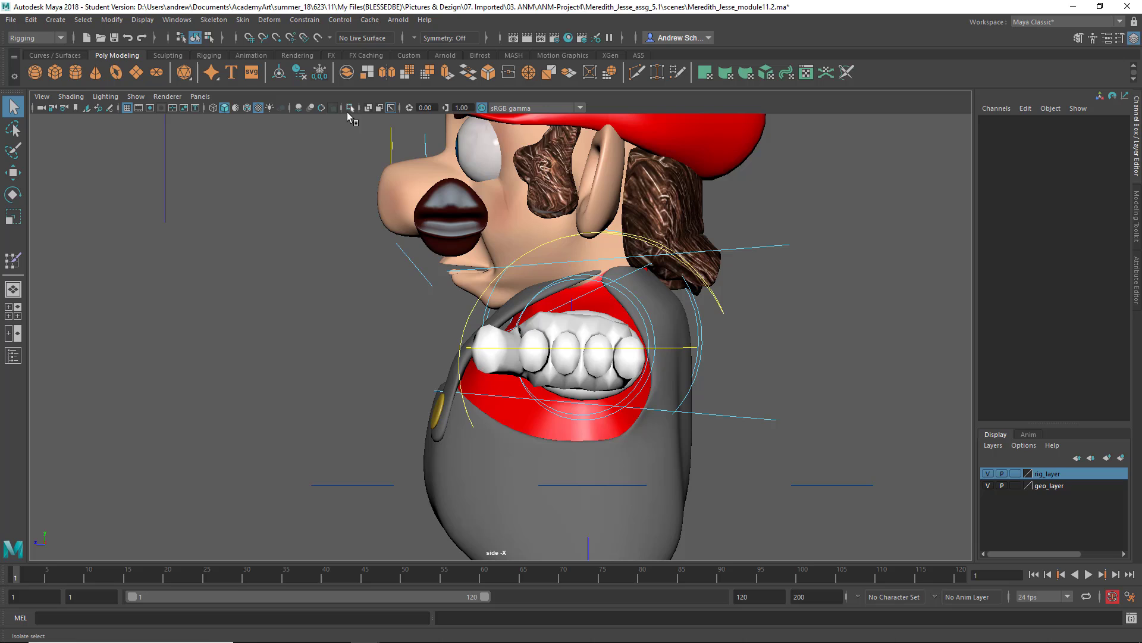
key("space")
left_click_drag(345, 298, 347, 268)
left_click_drag(355, 350, 373, 353, "alt")
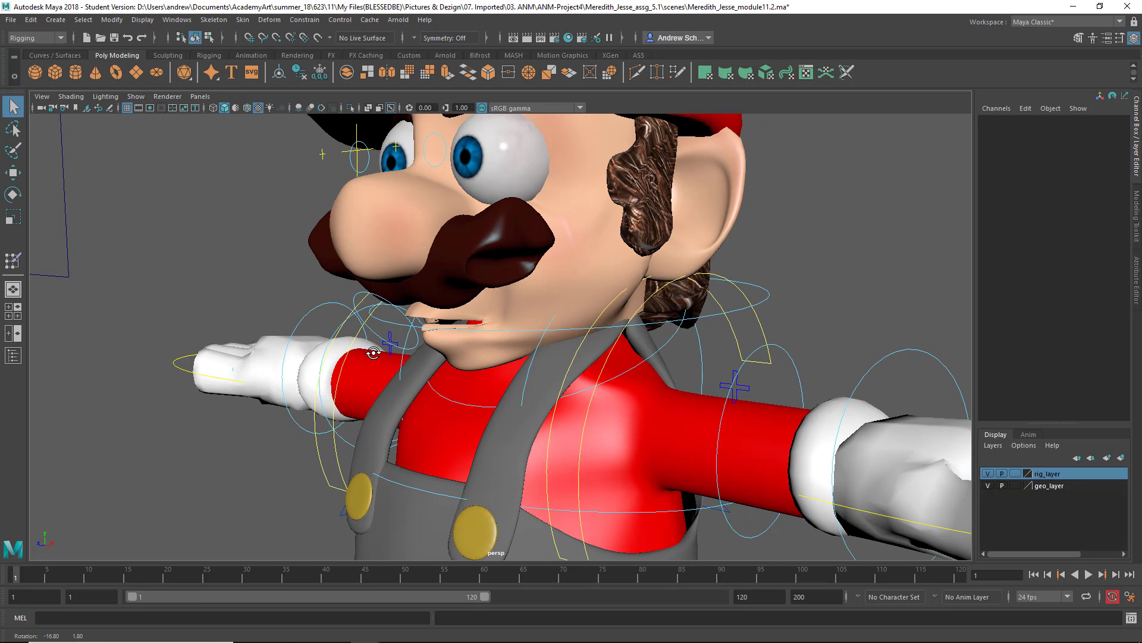
left_click(360, 294)
key("e")
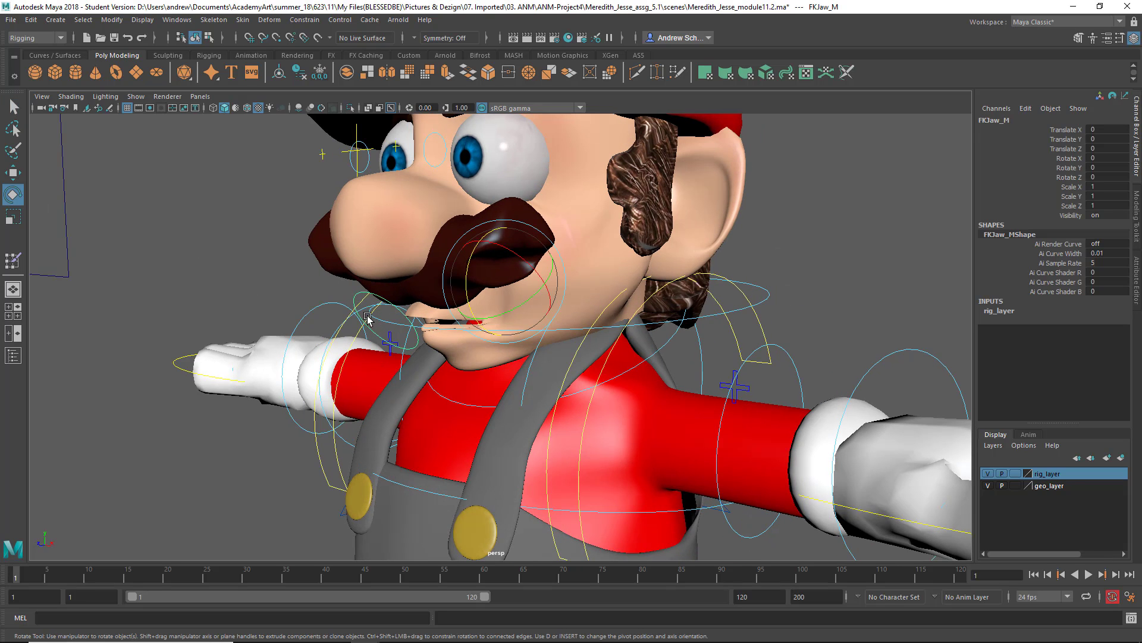
left_click_drag(472, 260, 474, 260)
key("ctrl+z")
- In side view, isolate and frame the face, then select the vertices along the back of the jaw
left_click(544, 227)
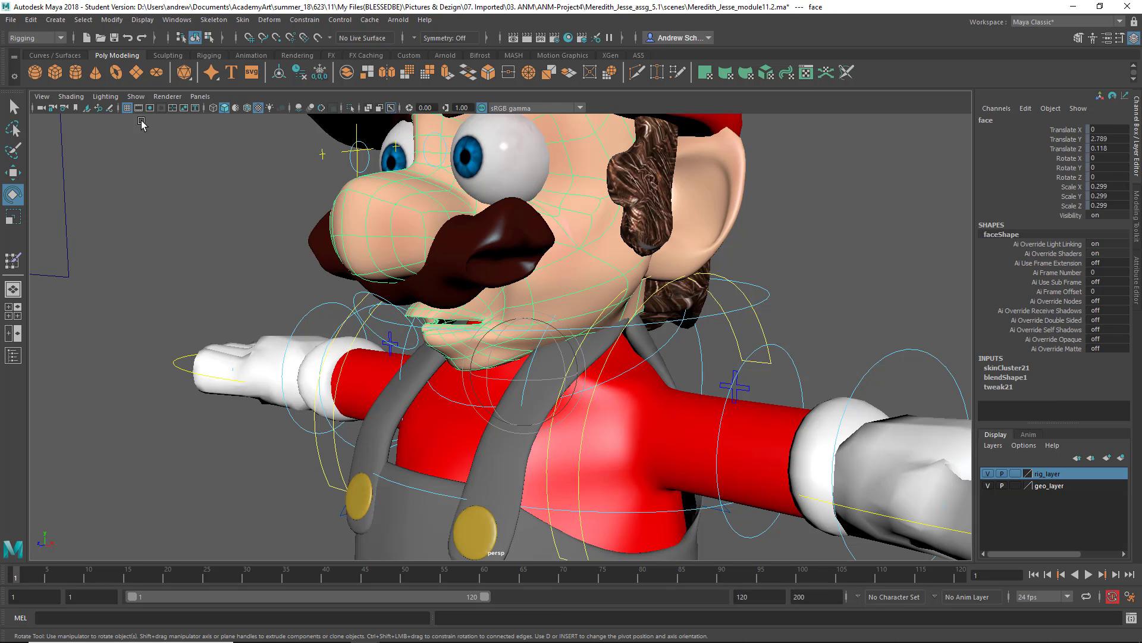
key("space")
left_click_drag(144, 233, 218, 234)
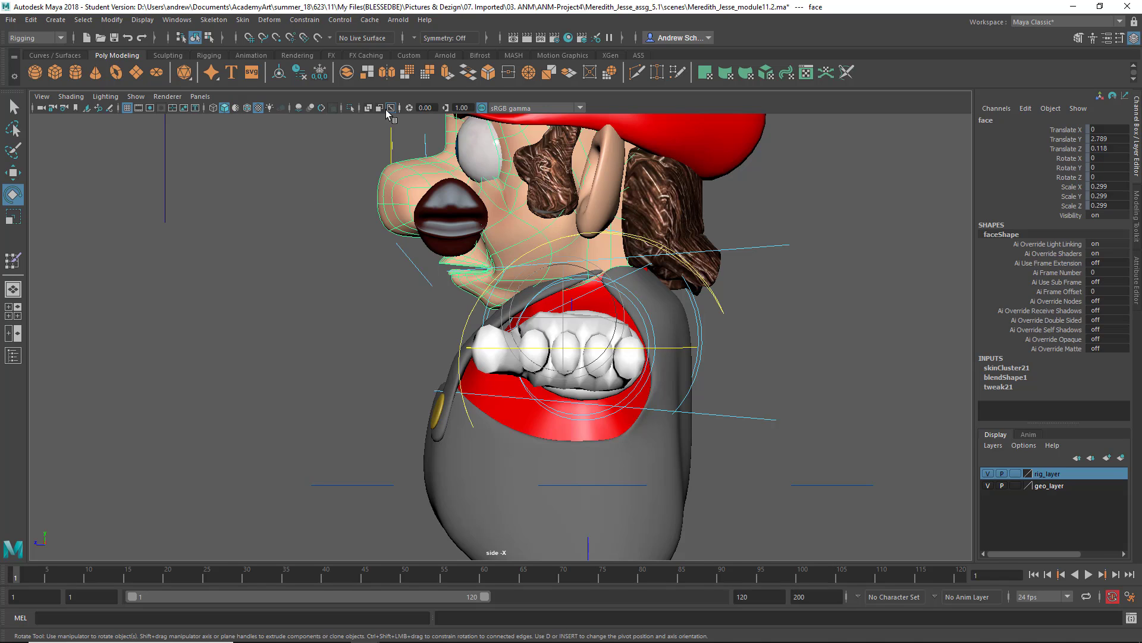
left_click(350, 108)
key("f")
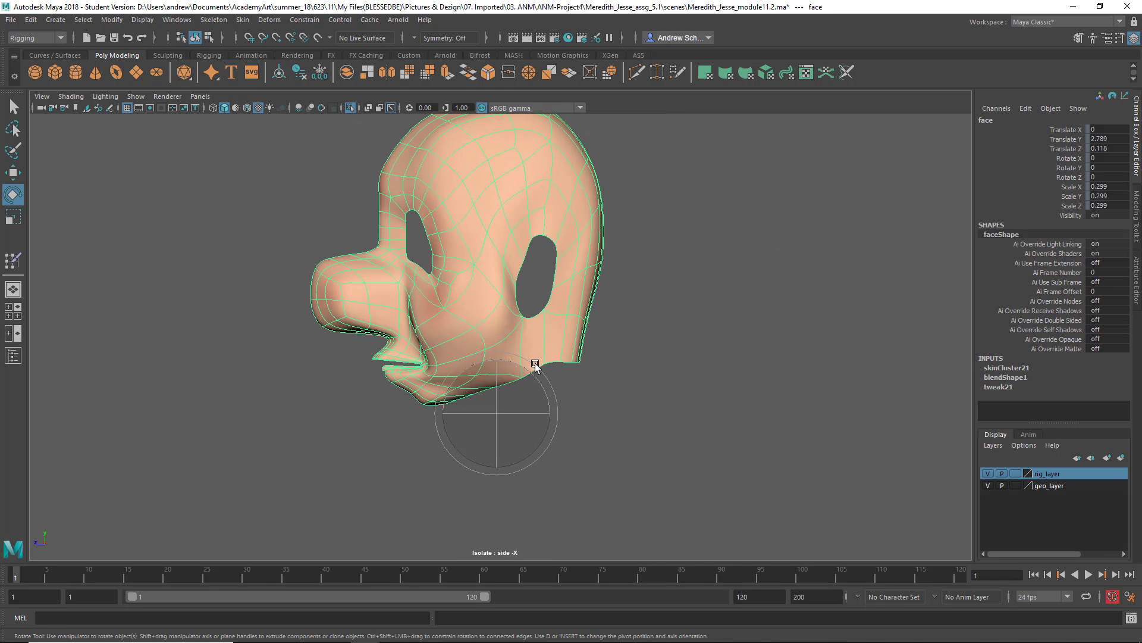
right_click_drag(585, 288, 585, 351)
left_click(527, 288)
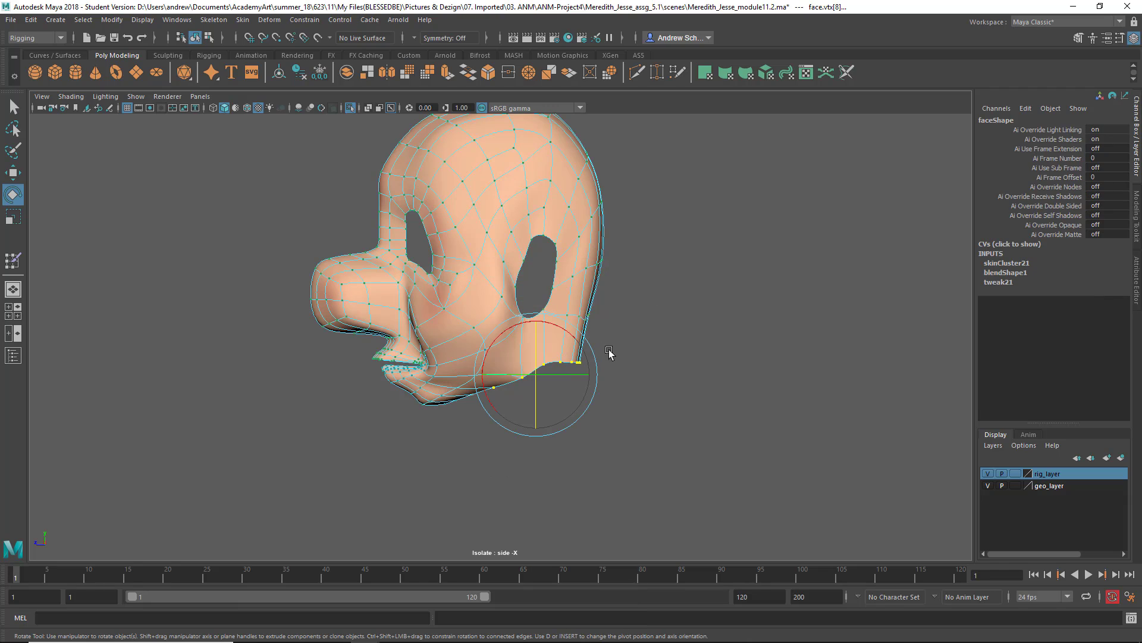
left_click_drag(510, 424, 520, 441)
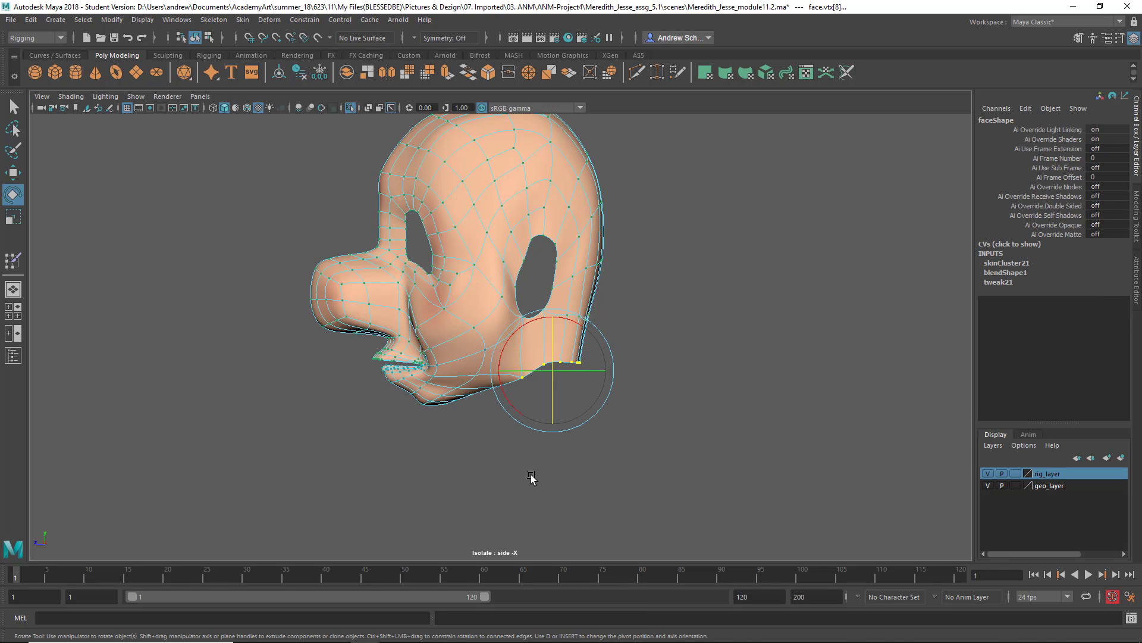
- Flood full Neck_M weight with Replace onto those vertices and return to the perspective view
left_click(9, 266)
double_click(12, 262)
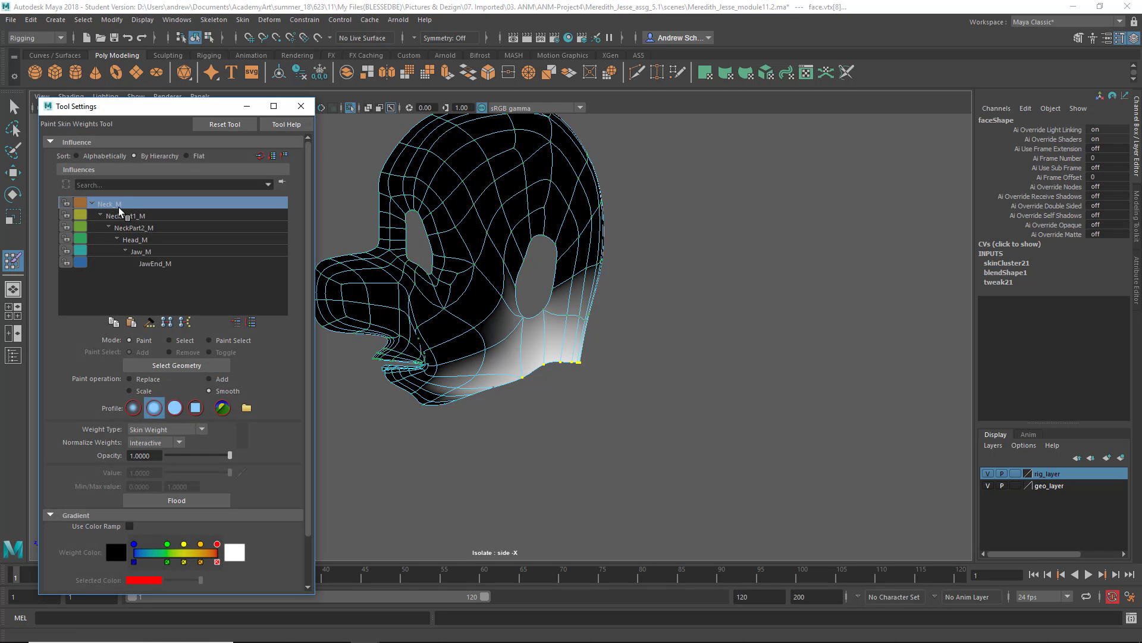
left_click(149, 382)
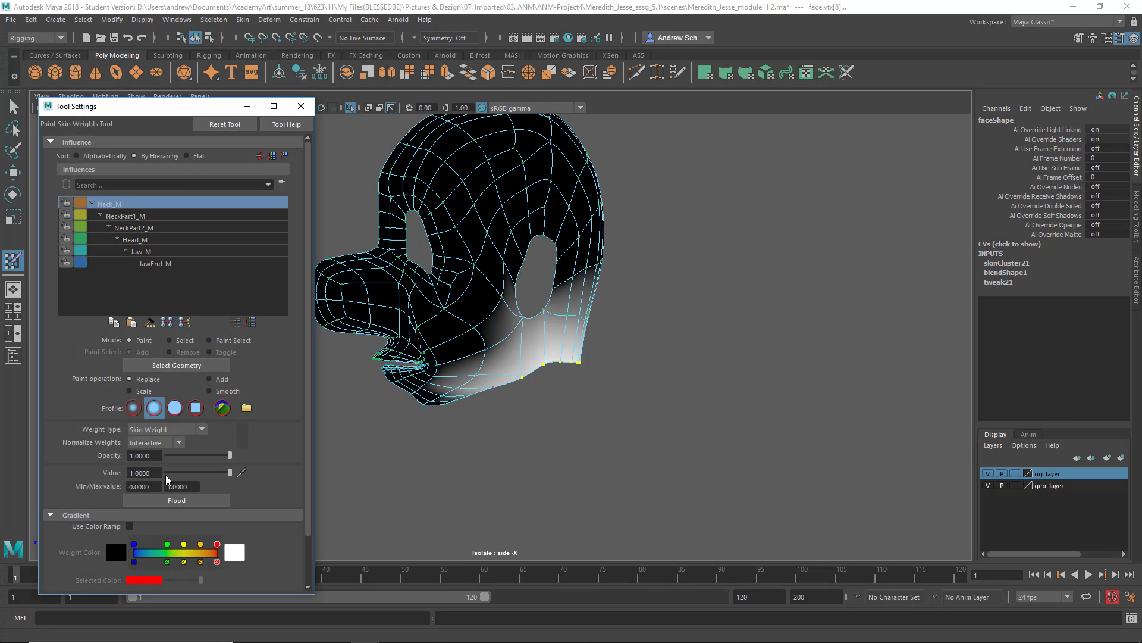
left_click(174, 500)
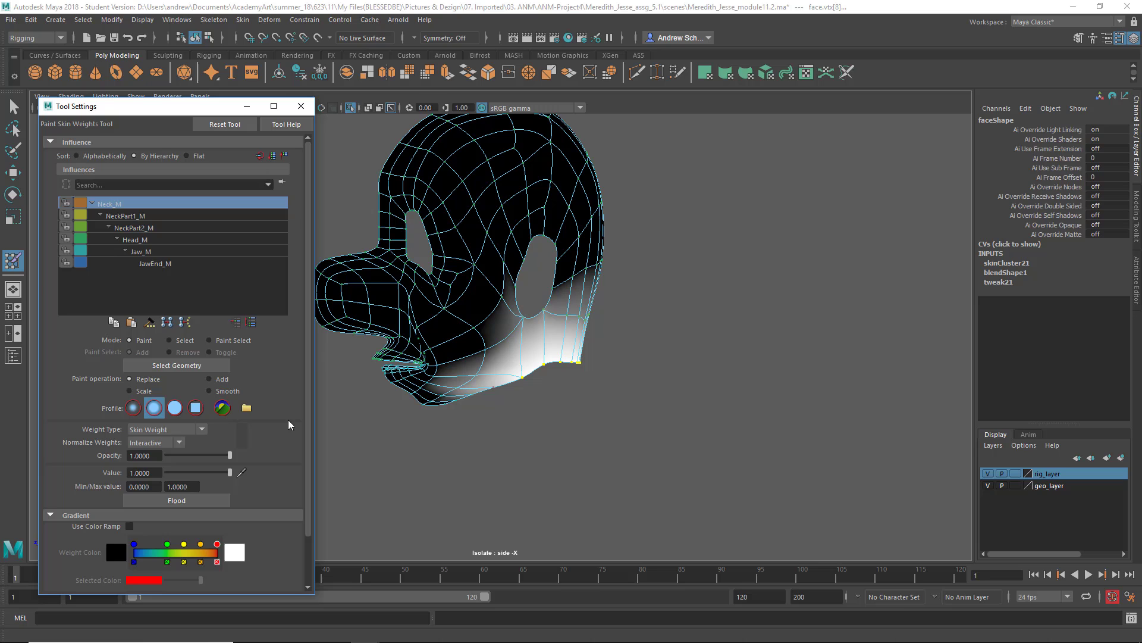
left_click(301, 107)
key("q")
key("space")
left_click_drag(200, 202, 200, 169)
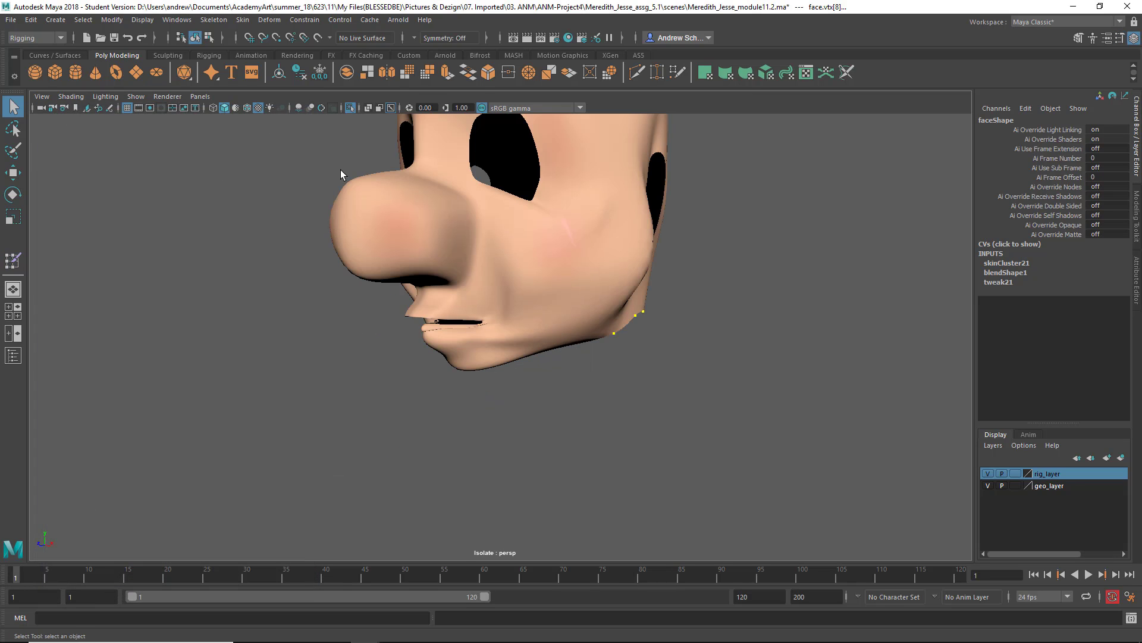
- Show the whole rig, rotate FKJaw_M open to check the new weights, then undo
left_click(351, 107)
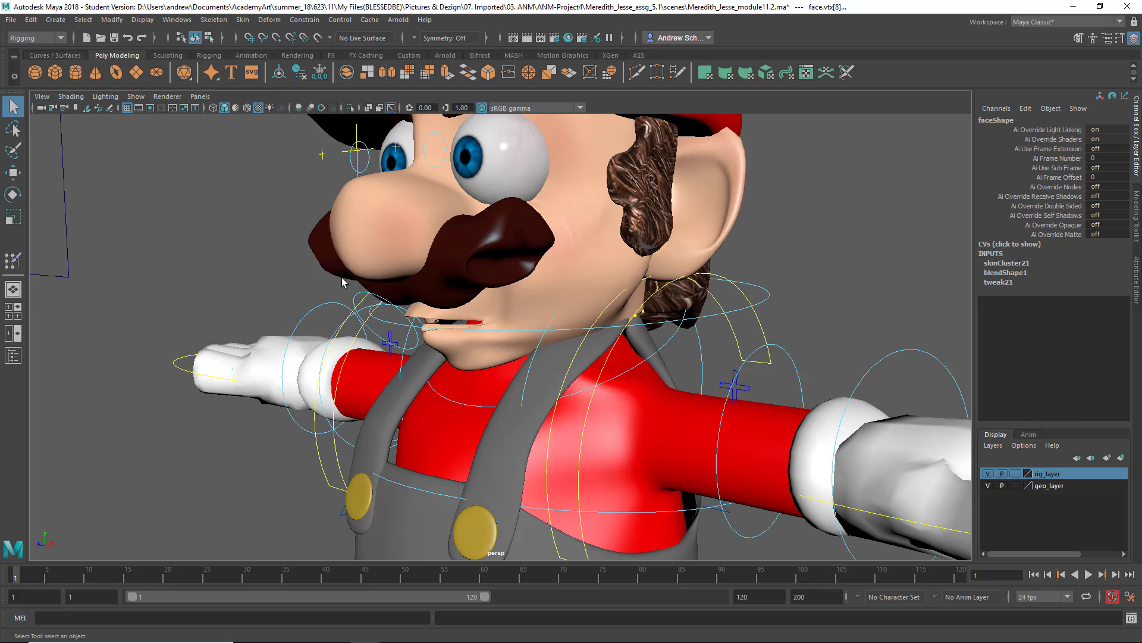
left_click(357, 295)
key("e")
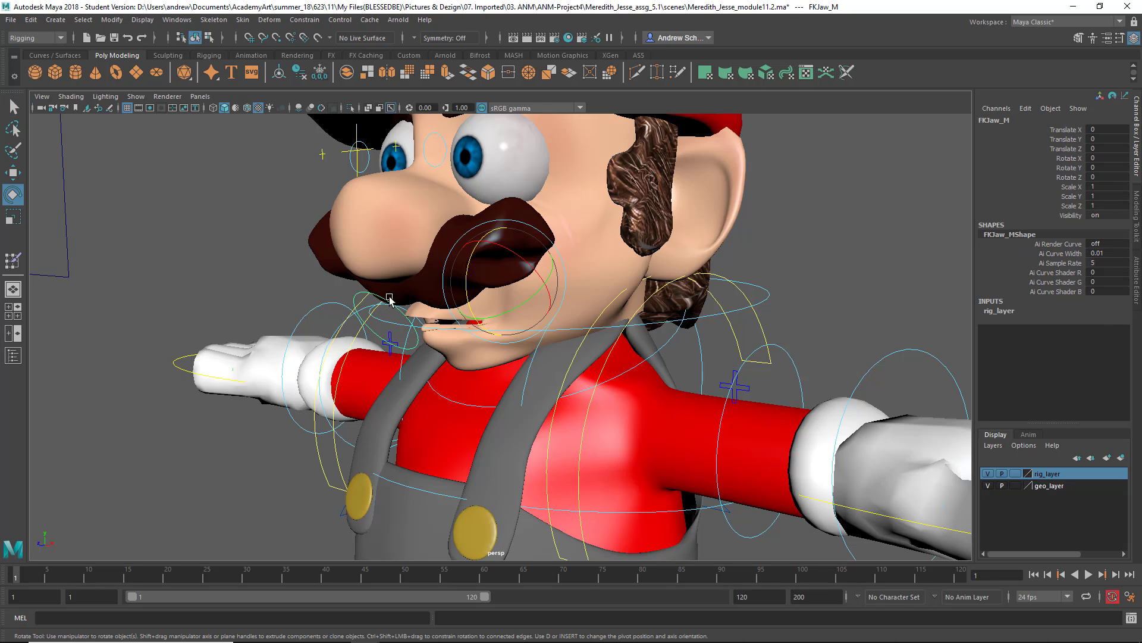
left_click_drag(449, 268, 479, 258)
key("ctrl+z")
- Deselect the jaw control and pull the view back to show all of Mario
left_click(274, 246)
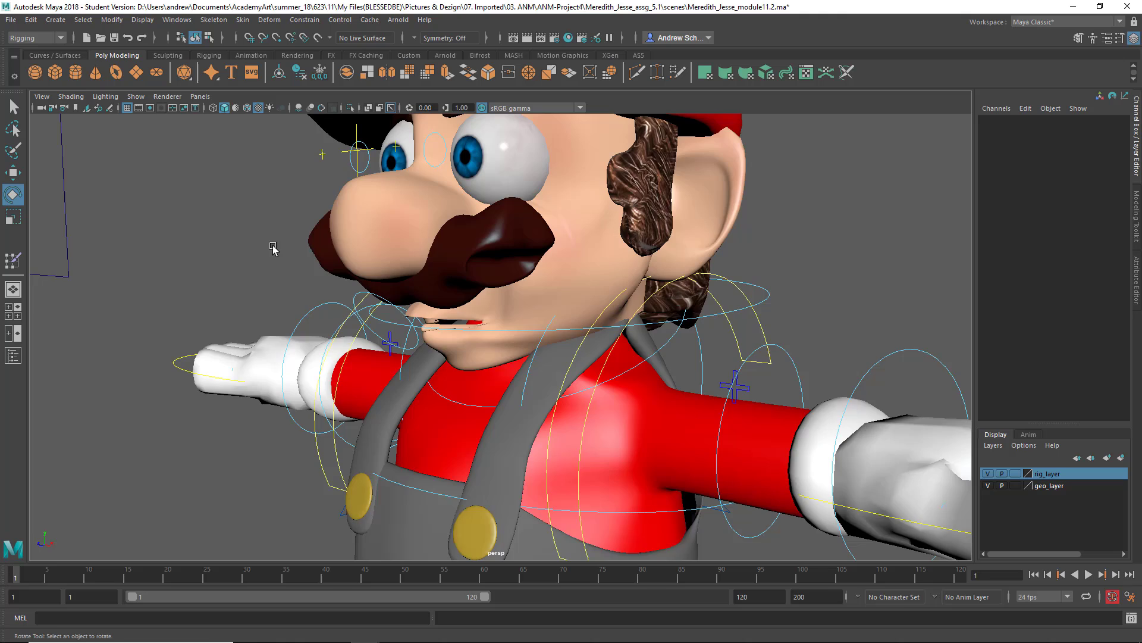
middle_click_drag(274, 246, 290, 349, "alt")
right_click_drag(291, 350, 198, 305, "alt")
left_click_drag(231, 301, 260, 329, "alt")
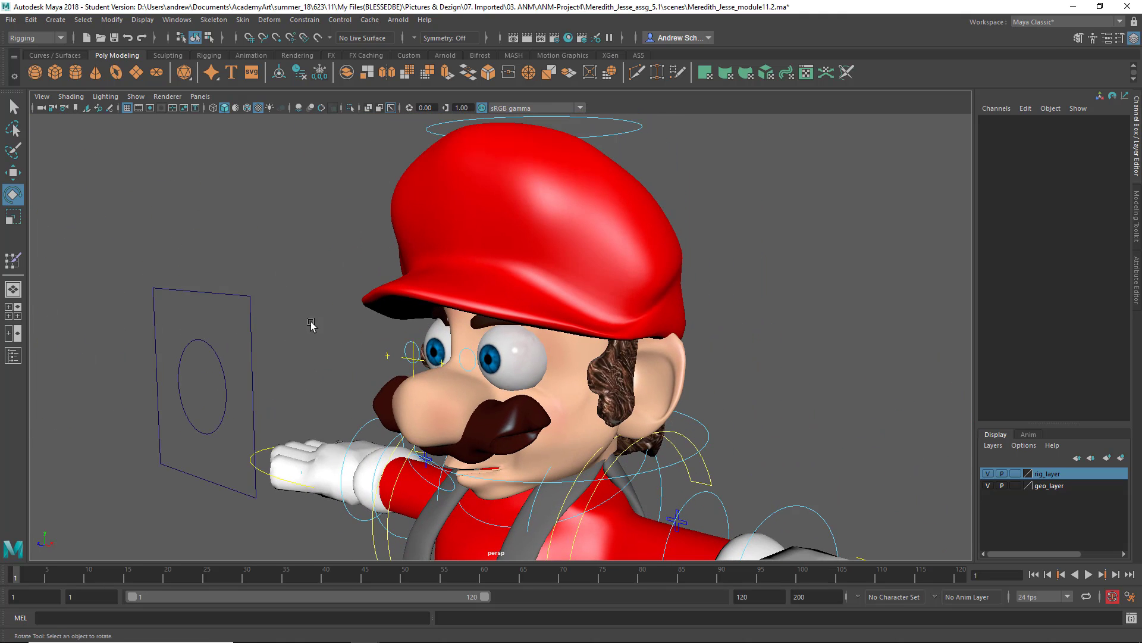
right_click_drag(310, 324, 152, 217, "alt")
- Start Save Scene As and add '_mix' to the Maya Binary file name
left_click(10, 19)
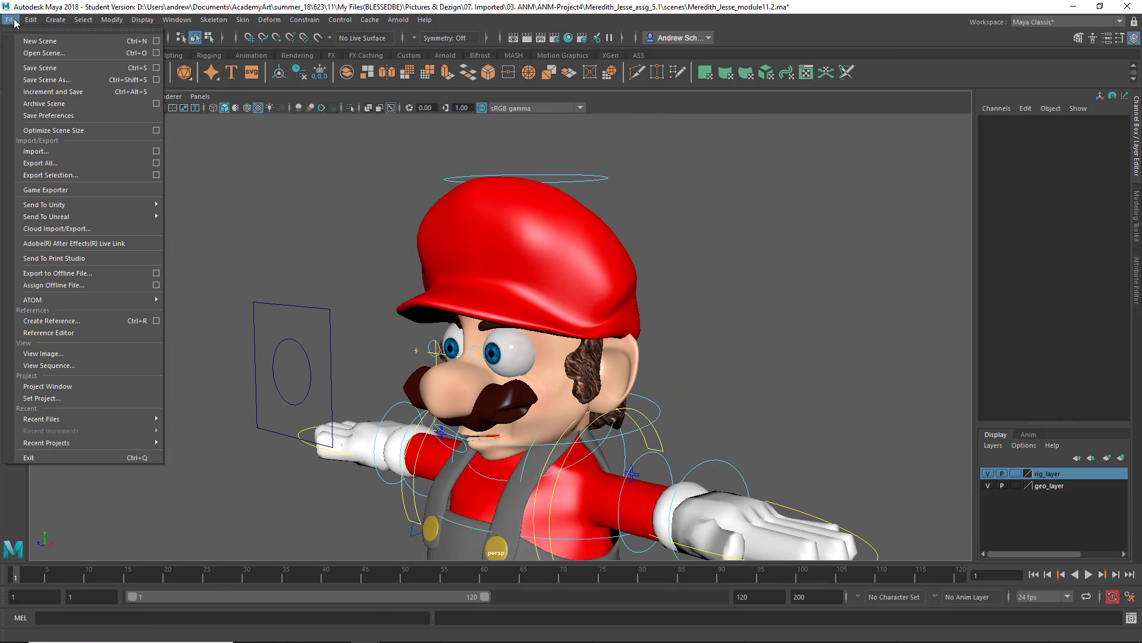
left_click(33, 77)
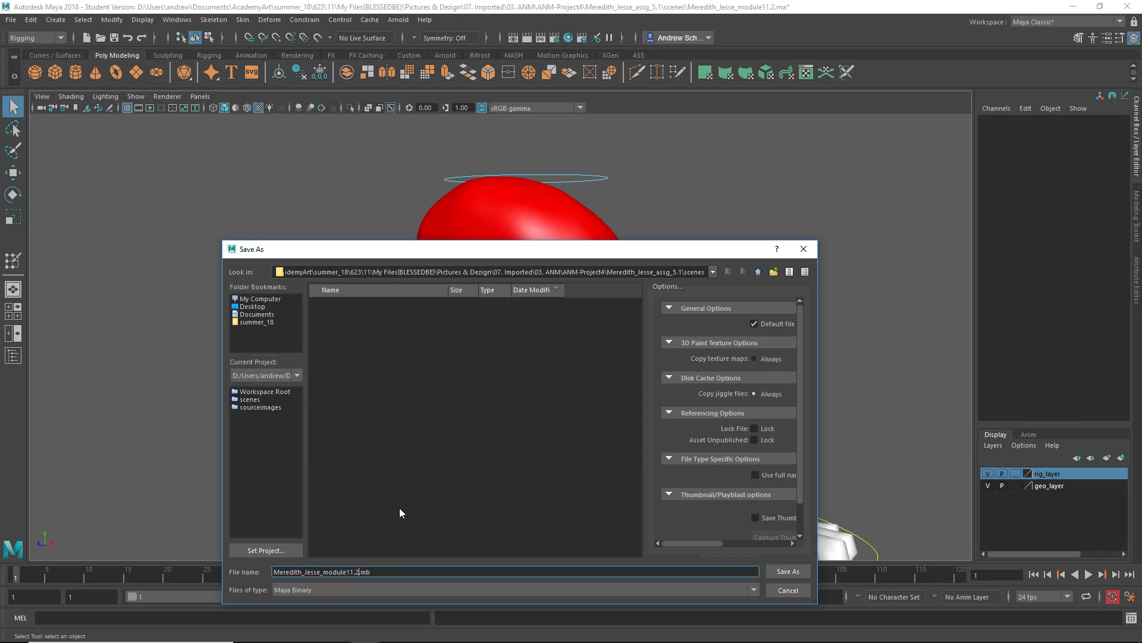
type("_mix")
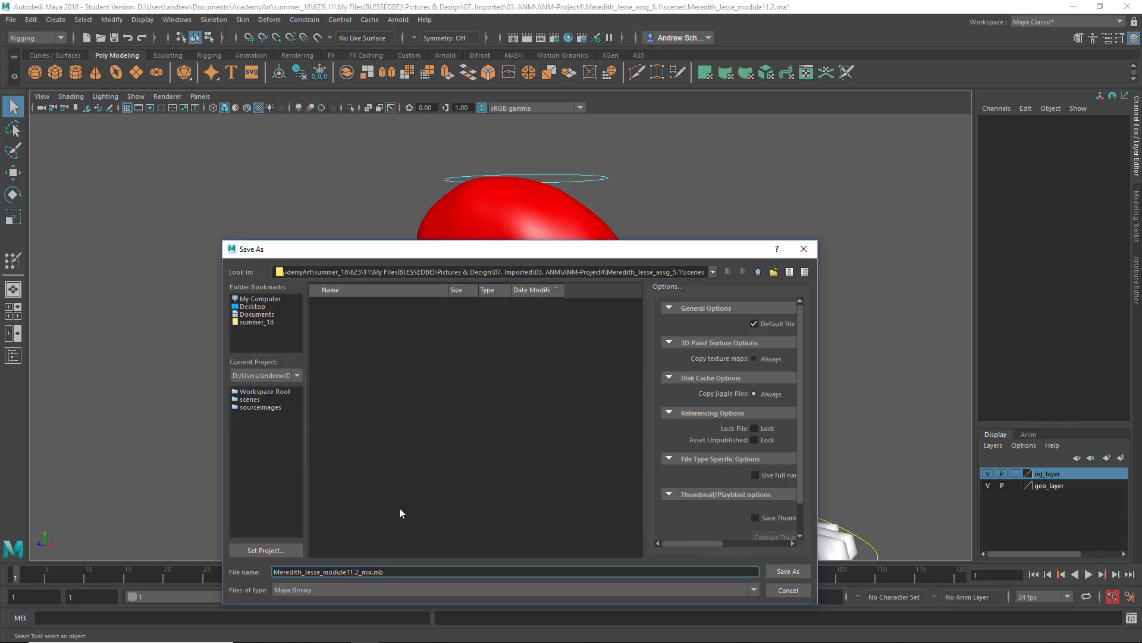